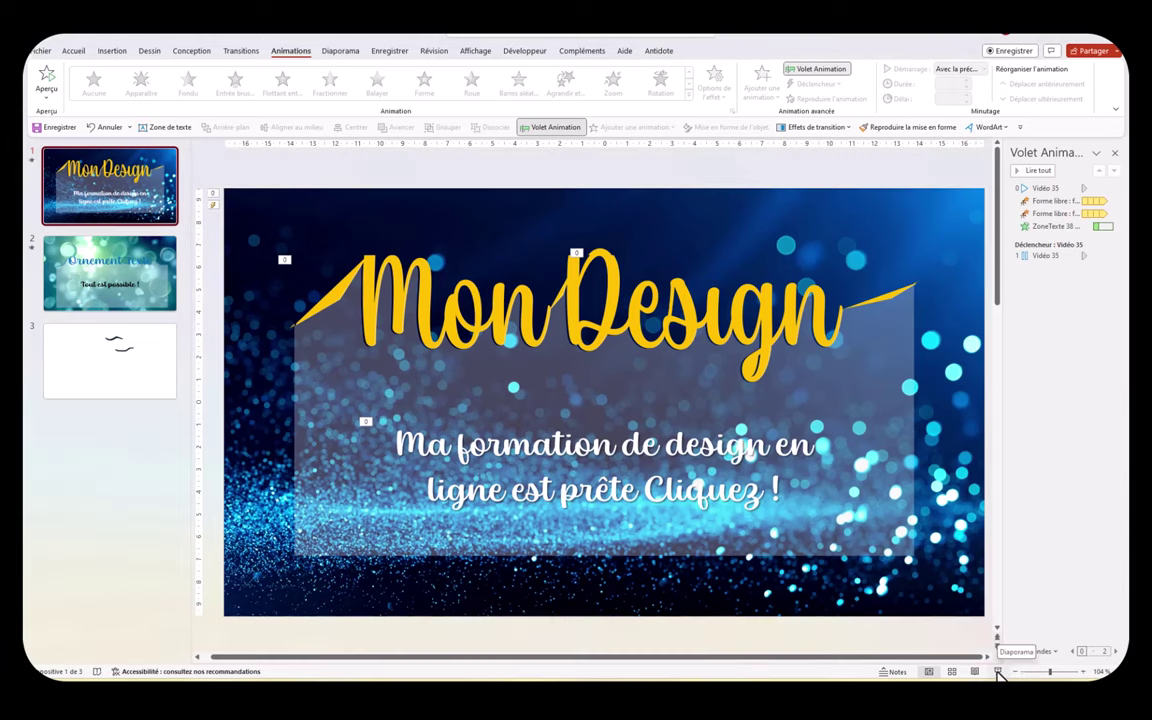
Play the slideshow from slide 1 through slides 1–2, then exit it
left_click(997, 671)
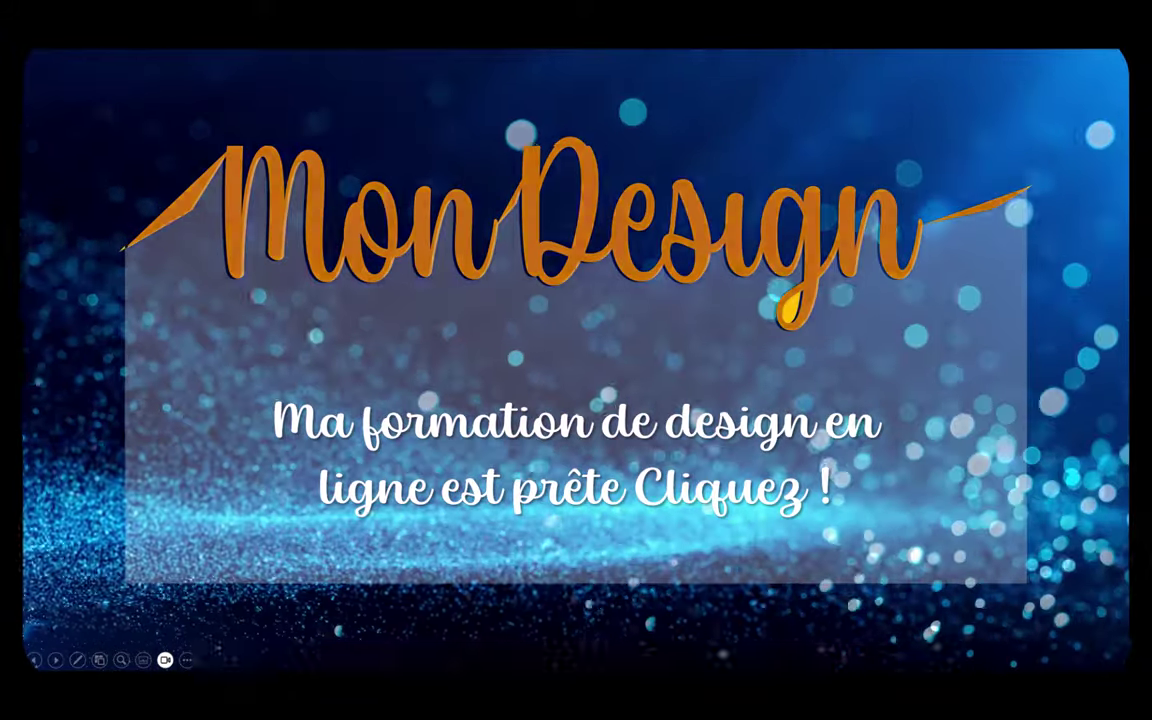
mouse_move(833, 656)
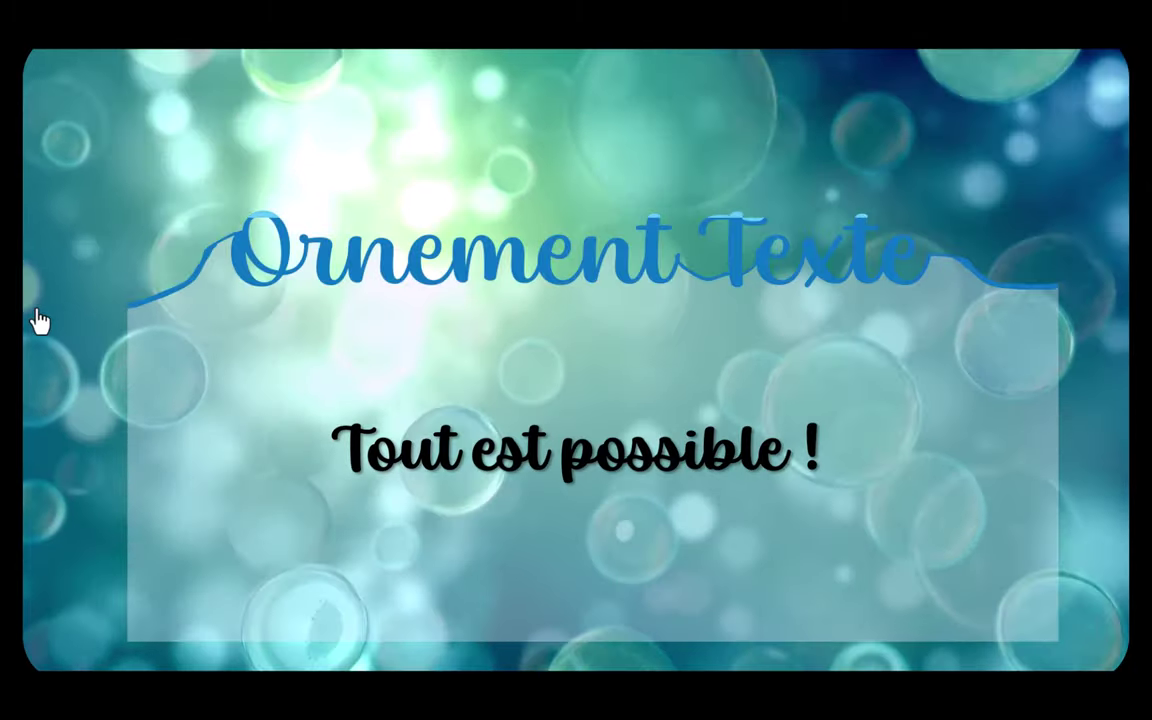
key("Escape")
Add a new slide after slide 3 with a text box reading 'Essai réussi !'
left_click(140, 390)
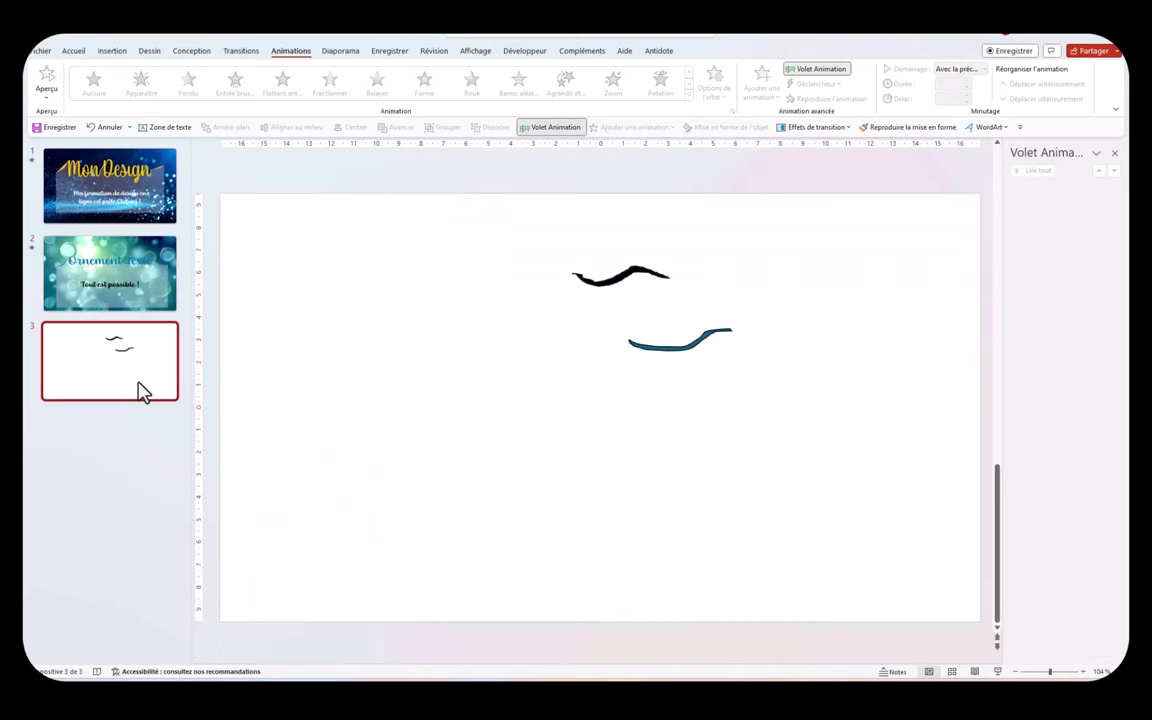
key("Return")
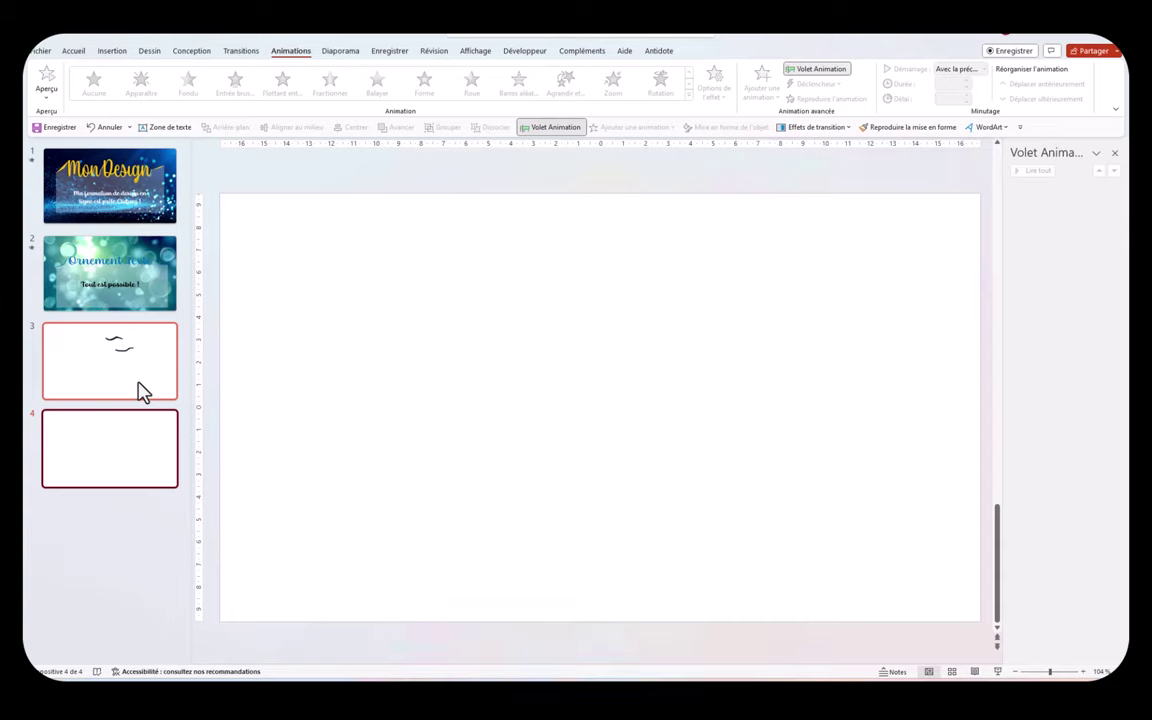
left_click(170, 128)
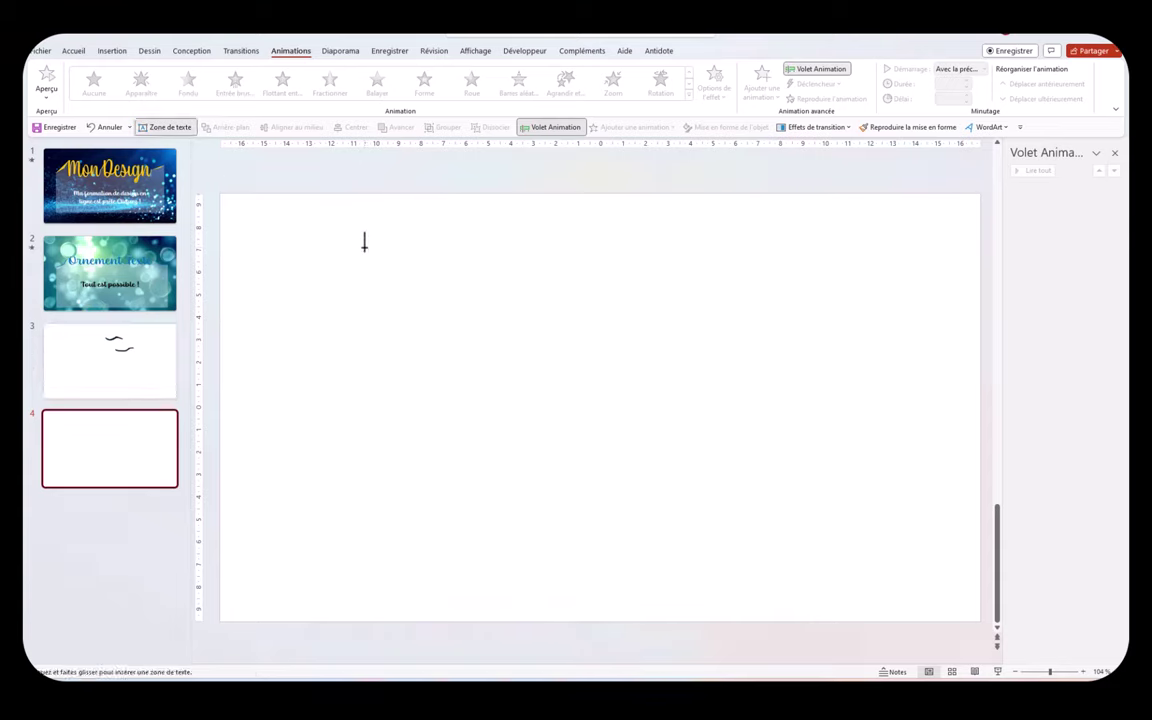
left_click_drag(364, 245, 877, 270)
type("Es")
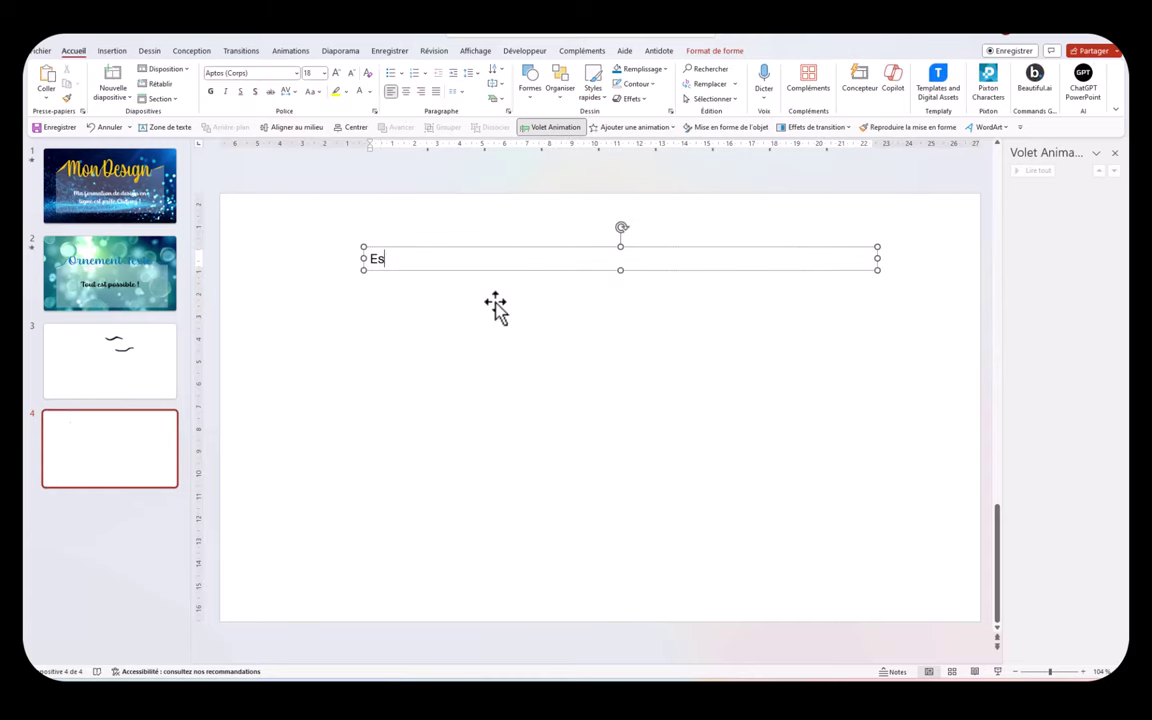
type("sai réussi !")
Centre the title and set it to Baguet Script at size 96
triple_click(395, 259)
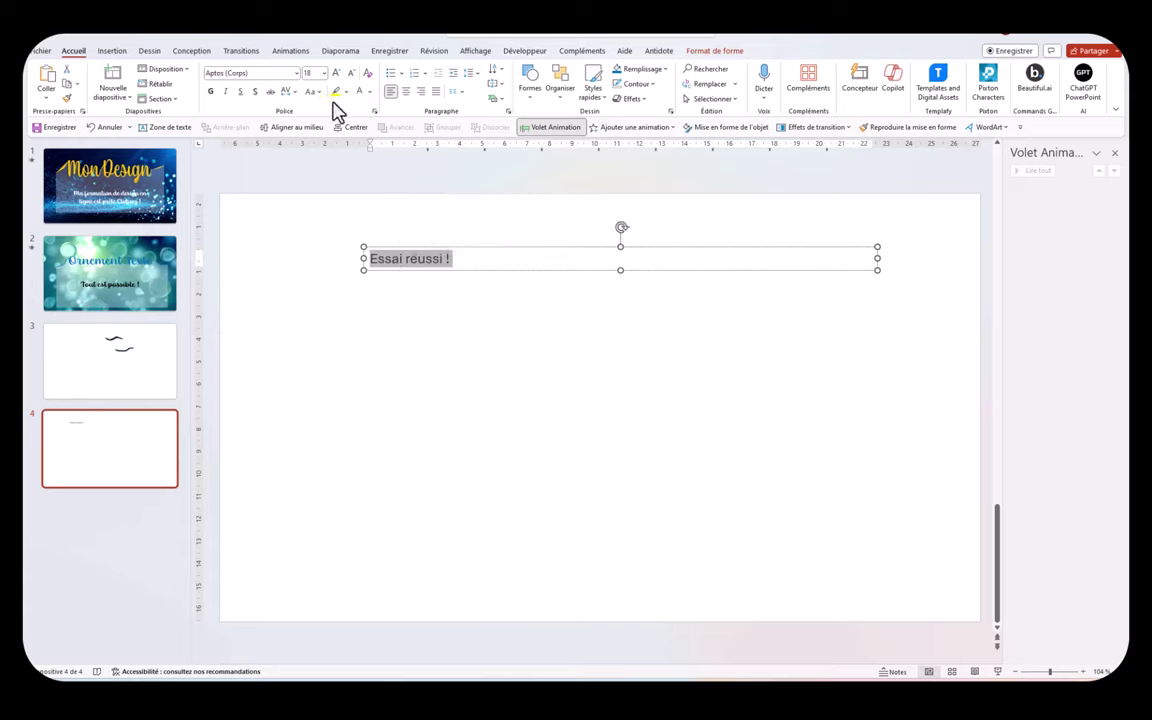
left_click(406, 91)
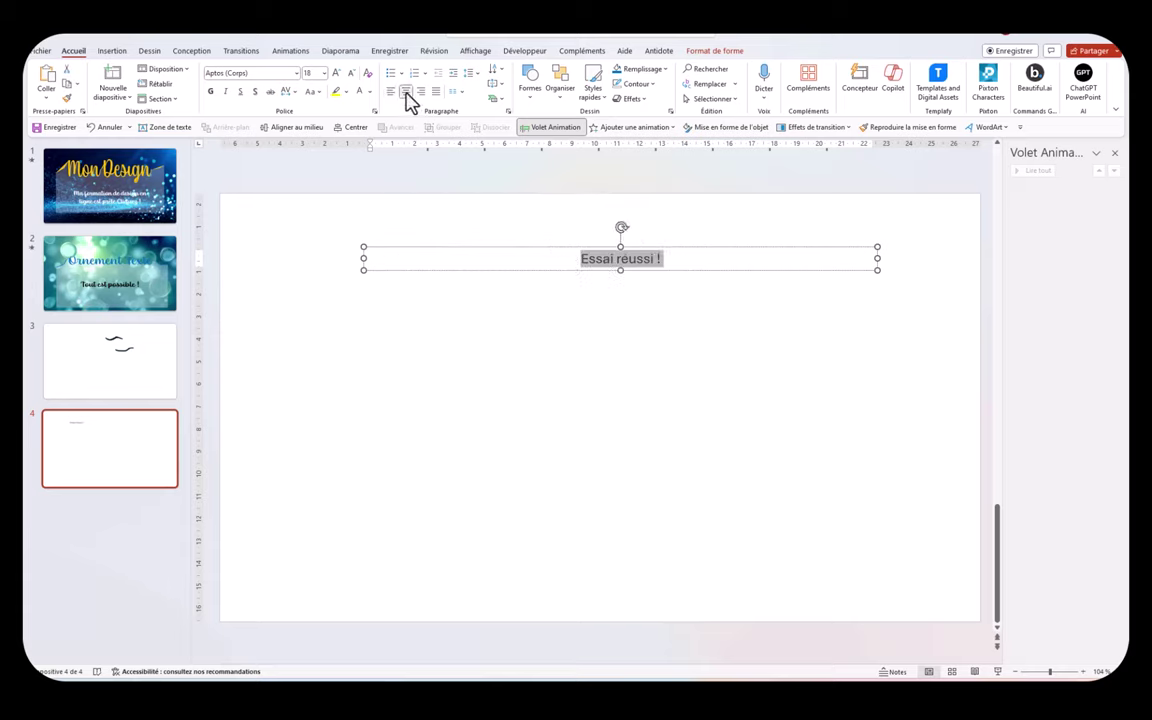
left_click(295, 74)
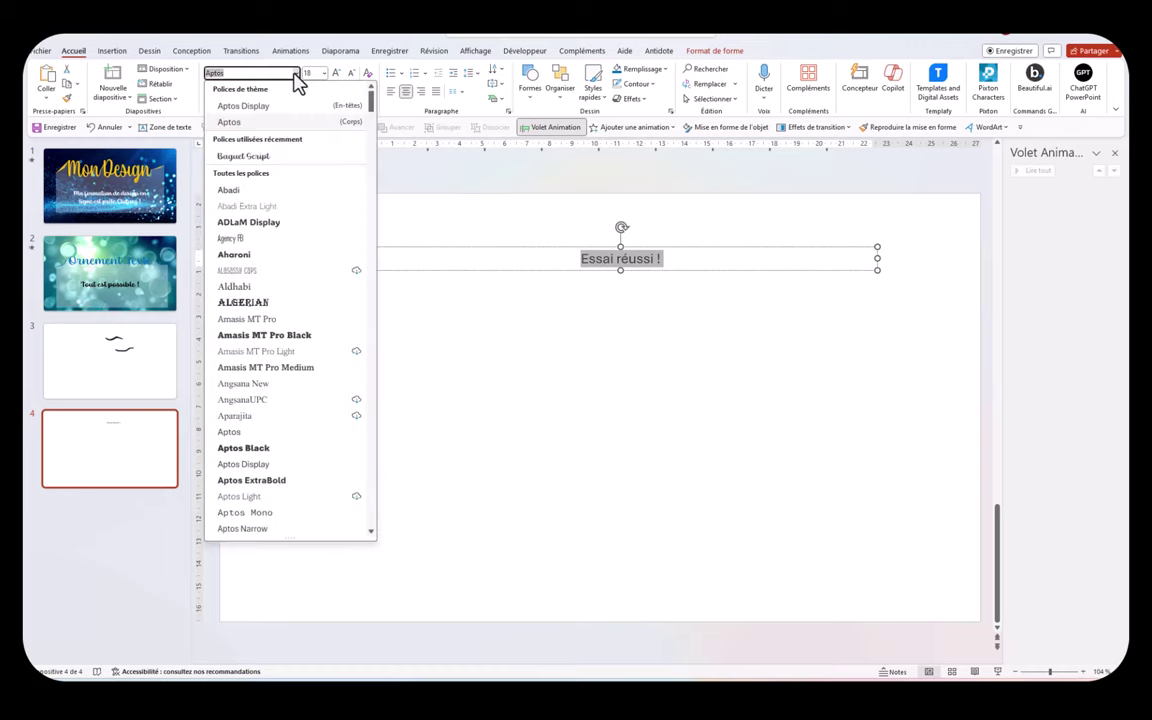
left_click(244, 157)
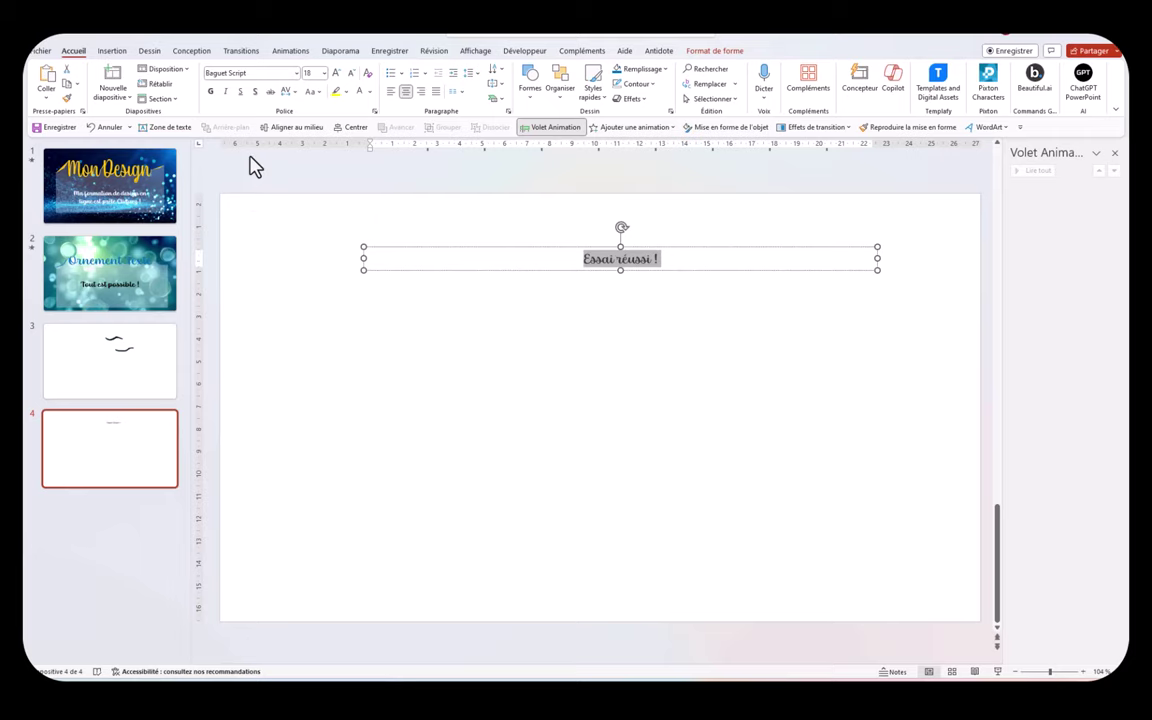
left_click(337, 76)
left_click(337, 76)
left_click(337, 76)
left_click(337, 77)
left_click(337, 77)
left_click(337, 77)
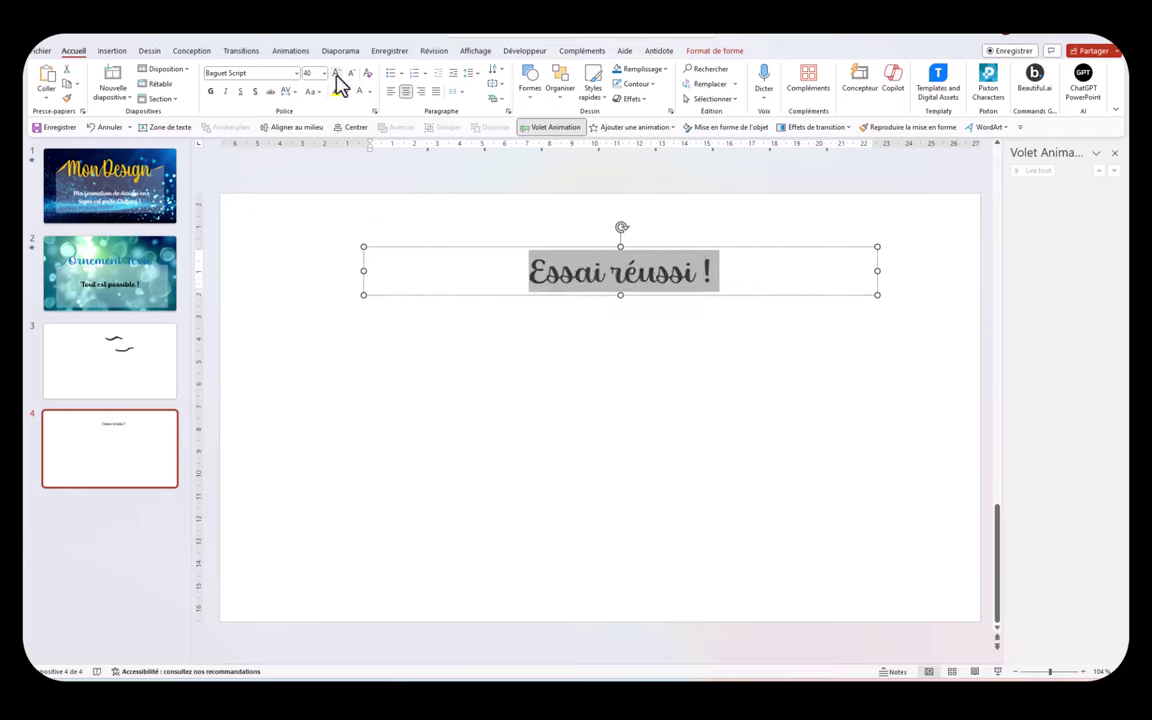
left_click(337, 77)
left_click(337, 77)
left_click(337, 77)
left_click(337, 77)
left_click(337, 77)
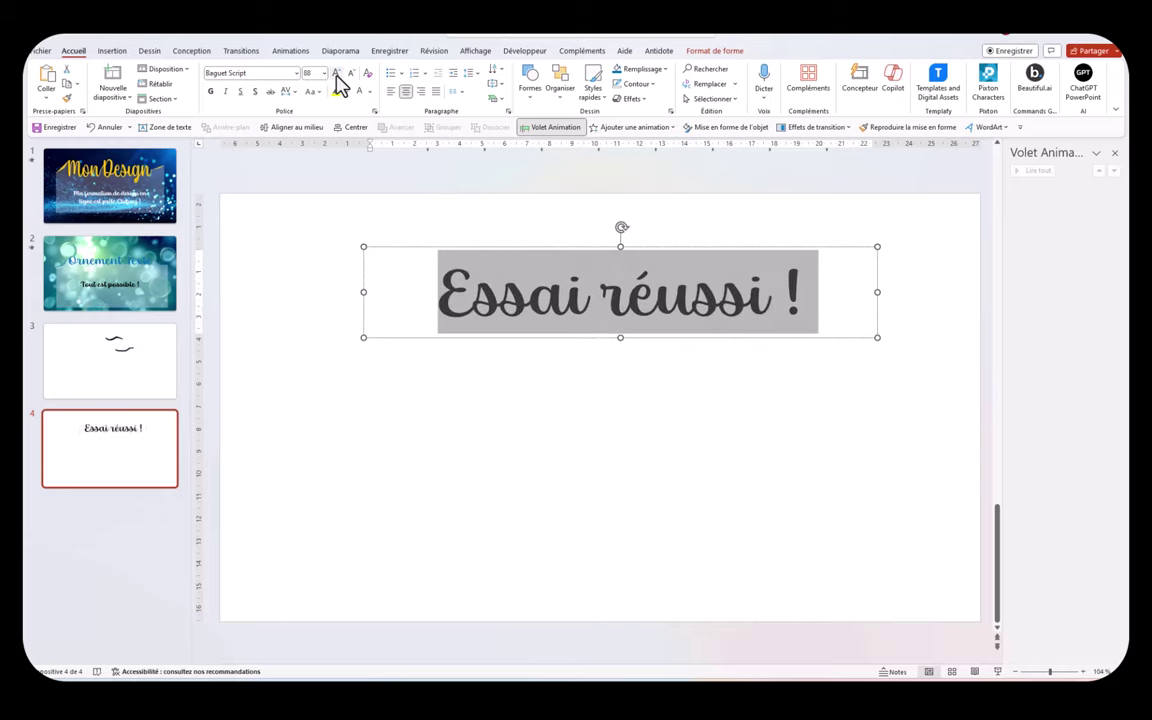
left_click(337, 77)
left_click(337, 77)
left_click(337, 77)
left_click(337, 77)
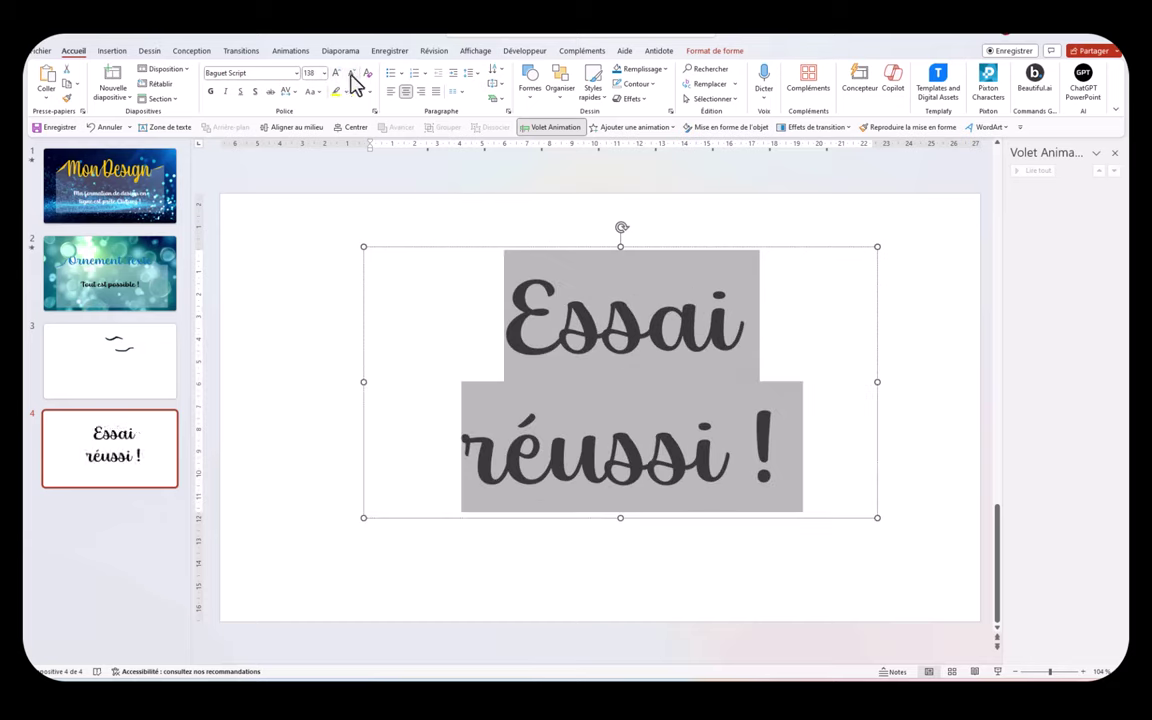
left_click(351, 74)
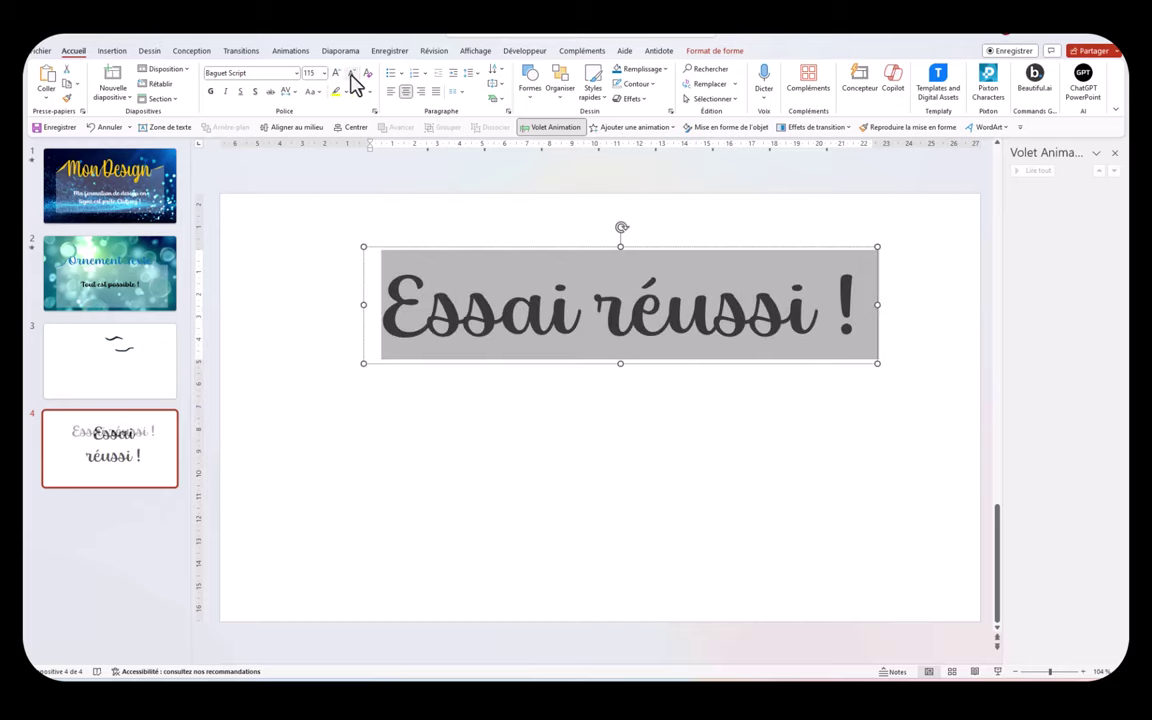
left_click(521, 432)
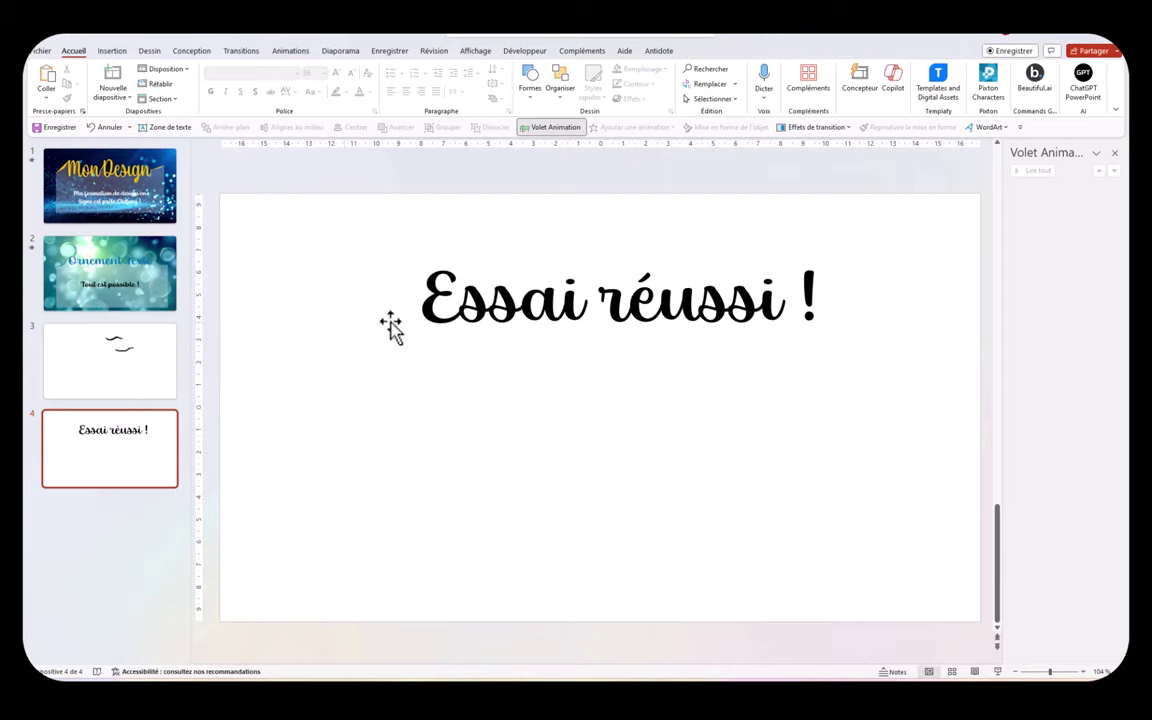
Delete the stray 'Text' line and the '!' from slide 4's title
left_click(108, 268)
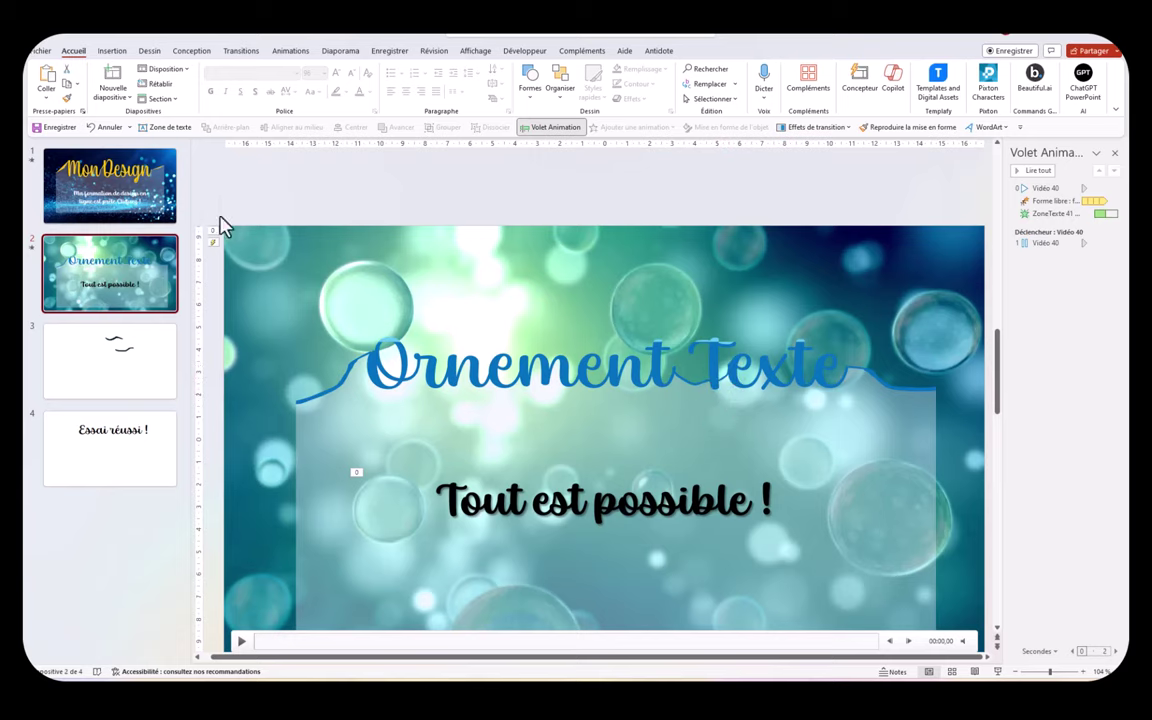
left_click(52, 471)
type("t")
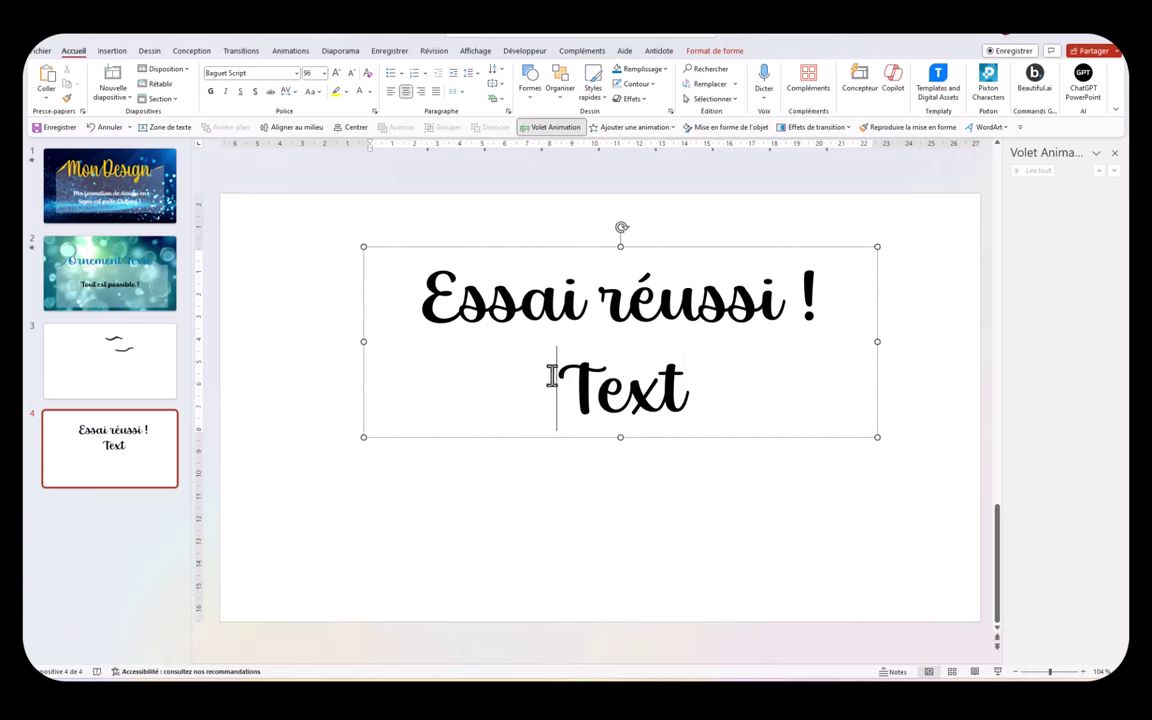
left_click_drag(549, 374, 702, 383)
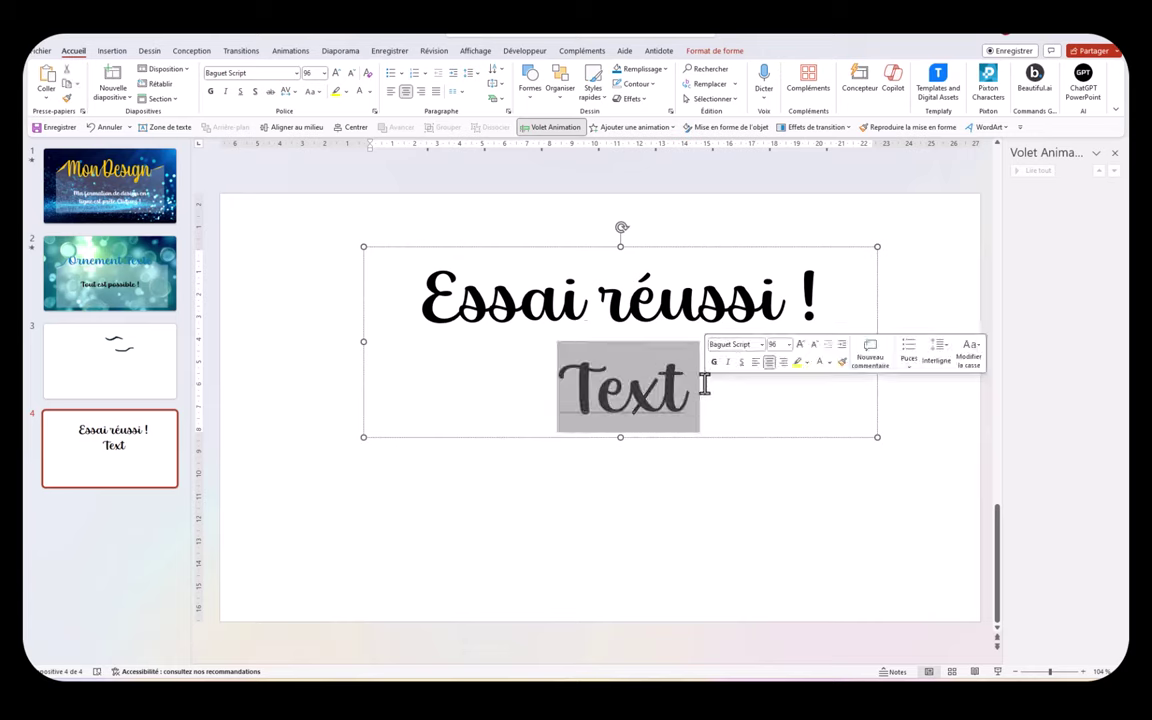
key("BackSpace")
key("BackSpace")
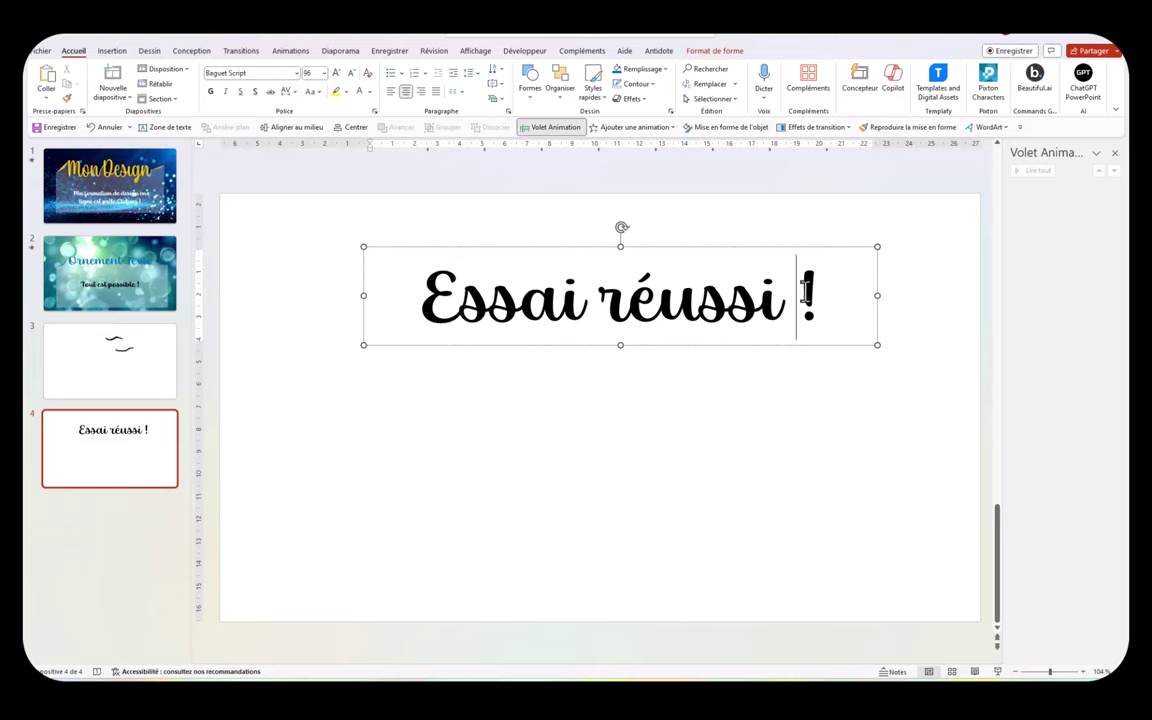
key("Delete")
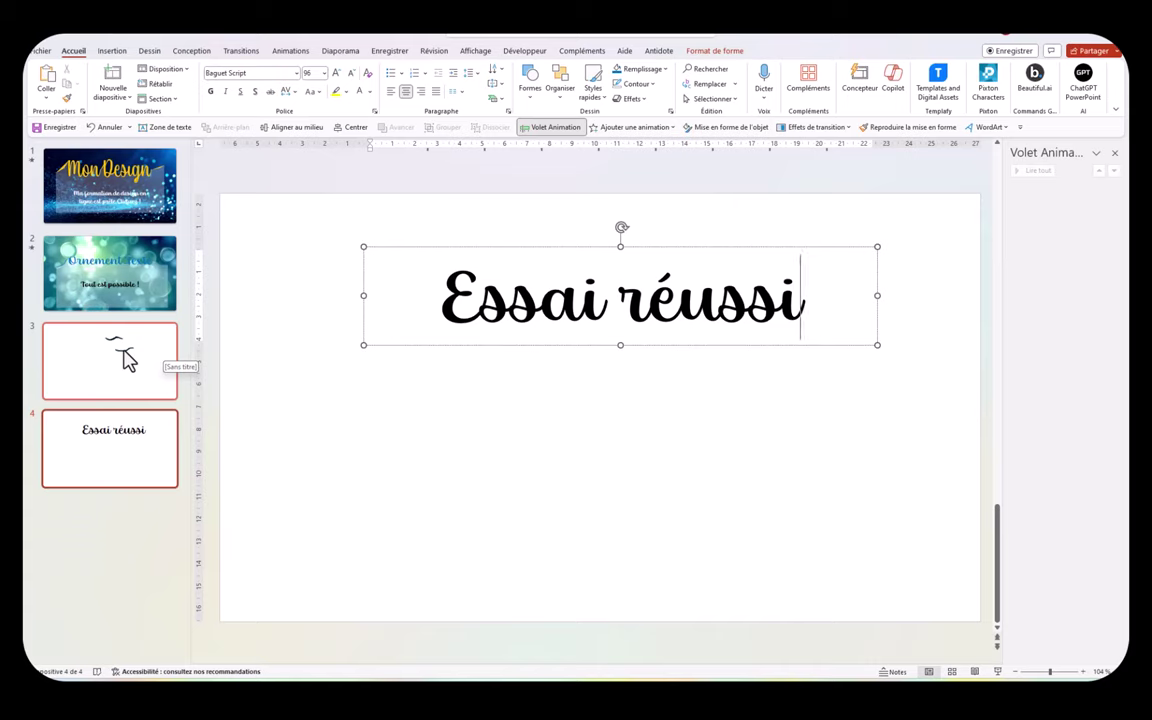
Draw a freehand blue scribble near the top-left of slide 3
left_click(127, 361)
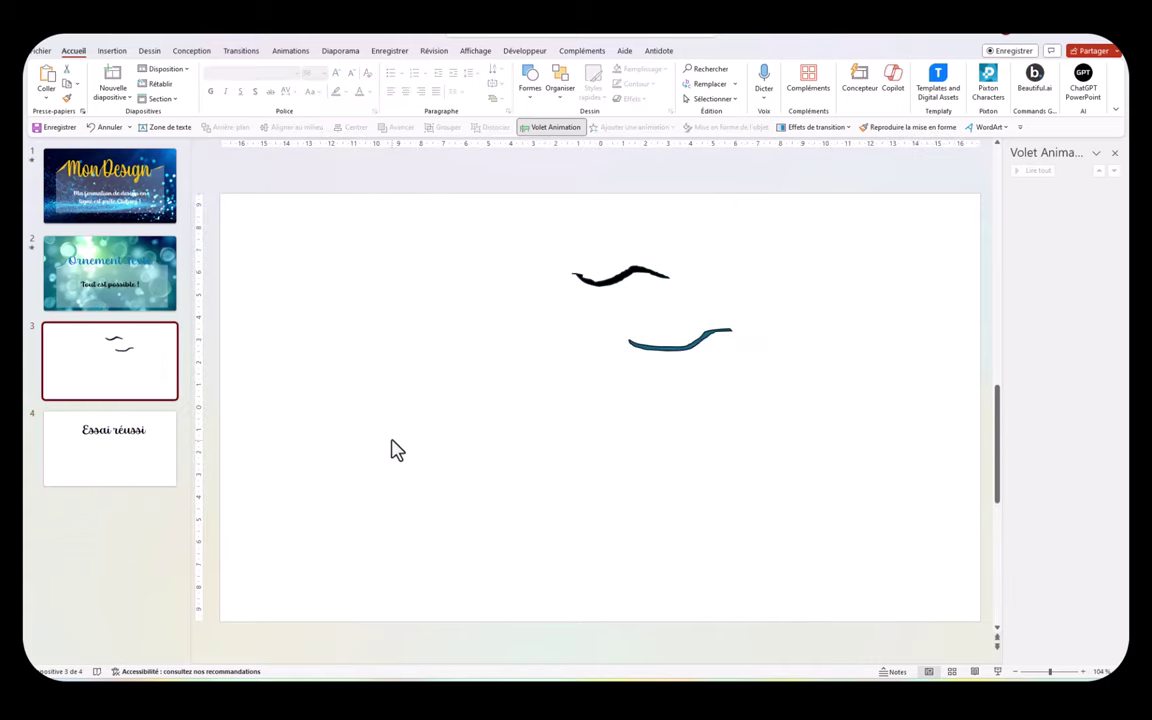
left_click(111, 51)
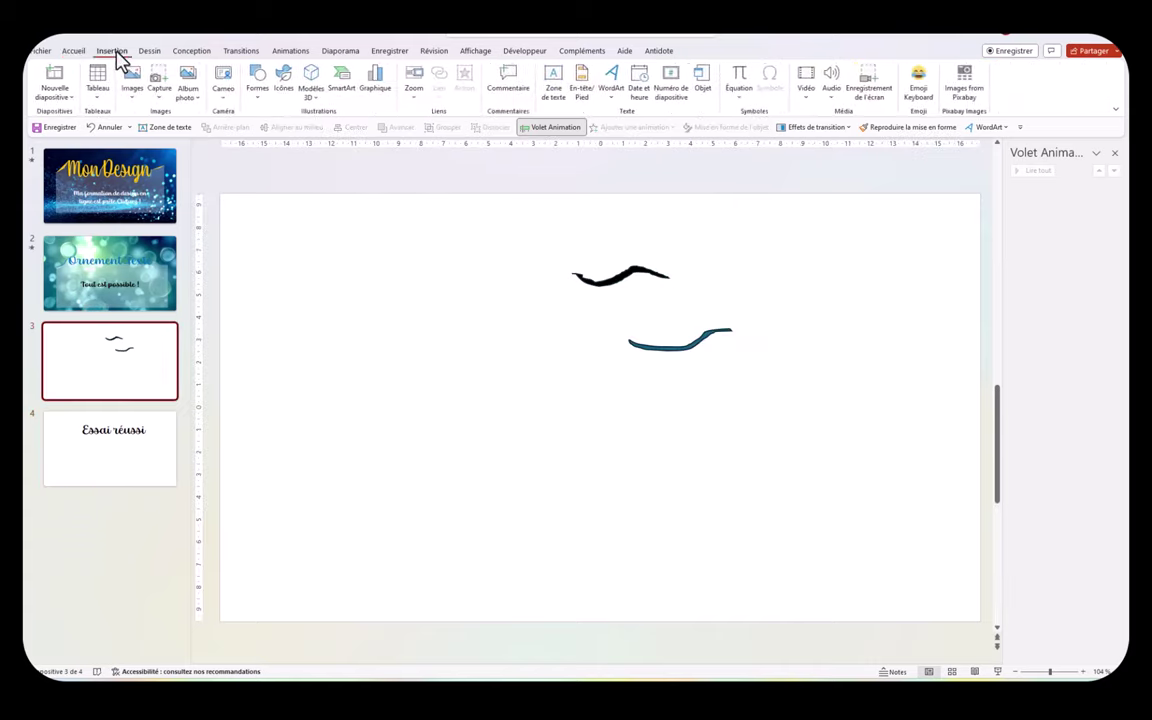
left_click(258, 80)
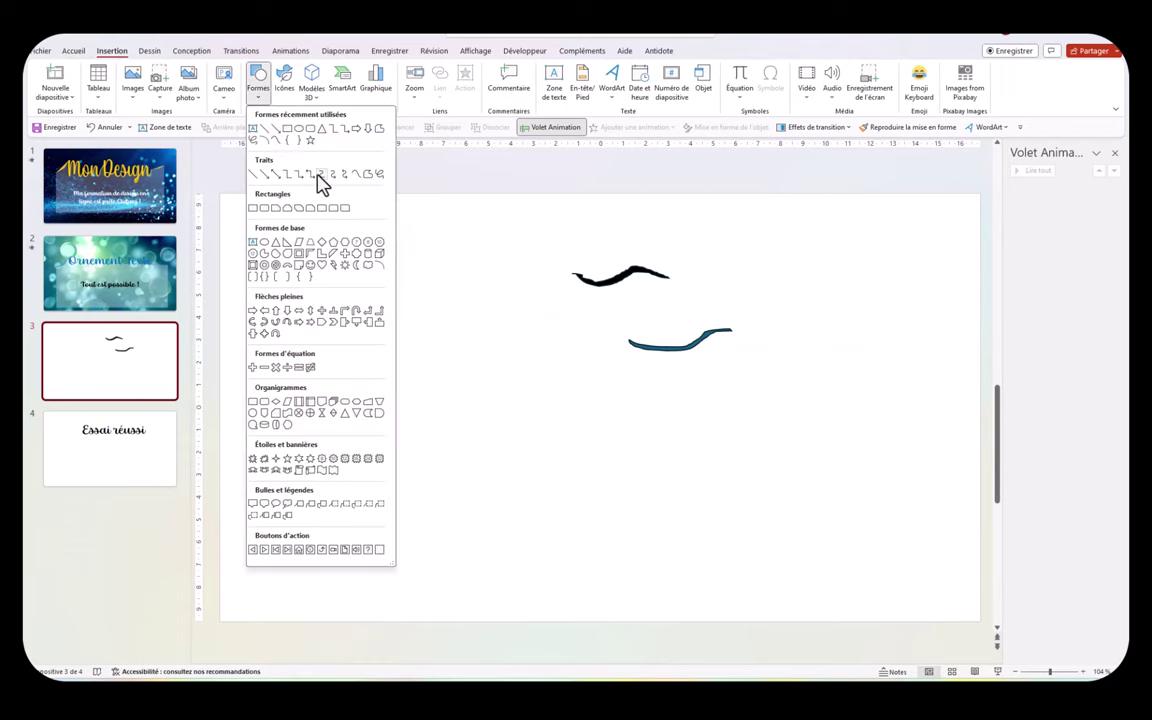
left_click(379, 173)
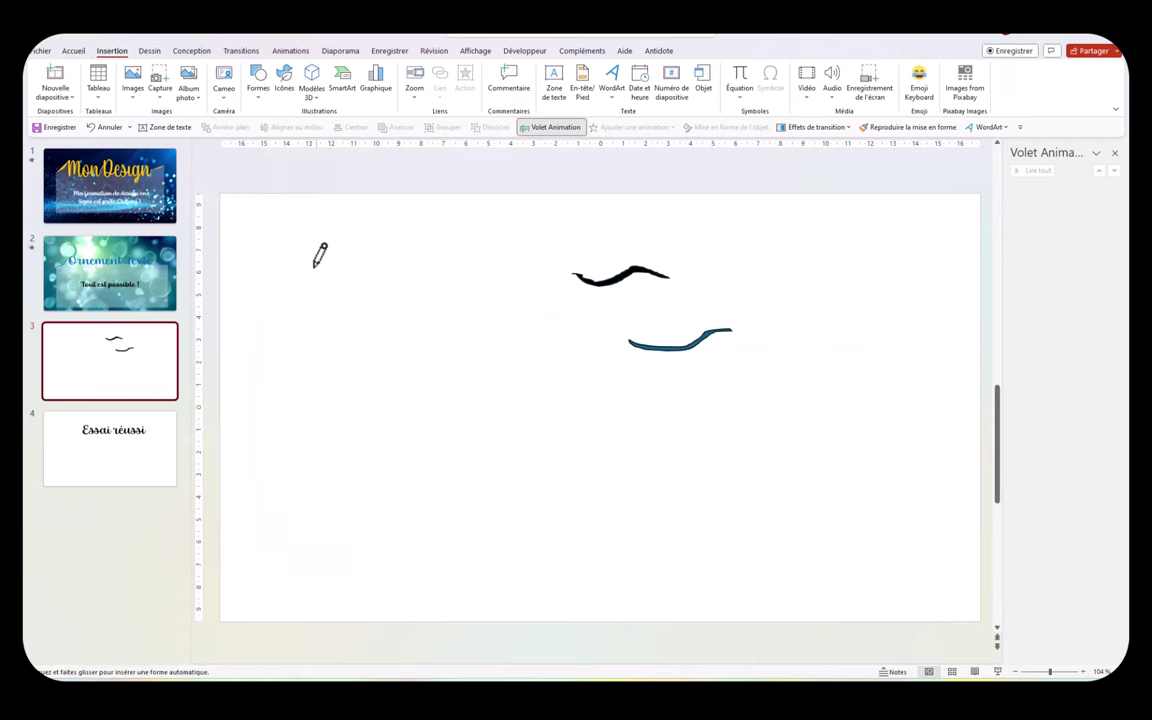
left_click_drag(302, 267, 327, 264)
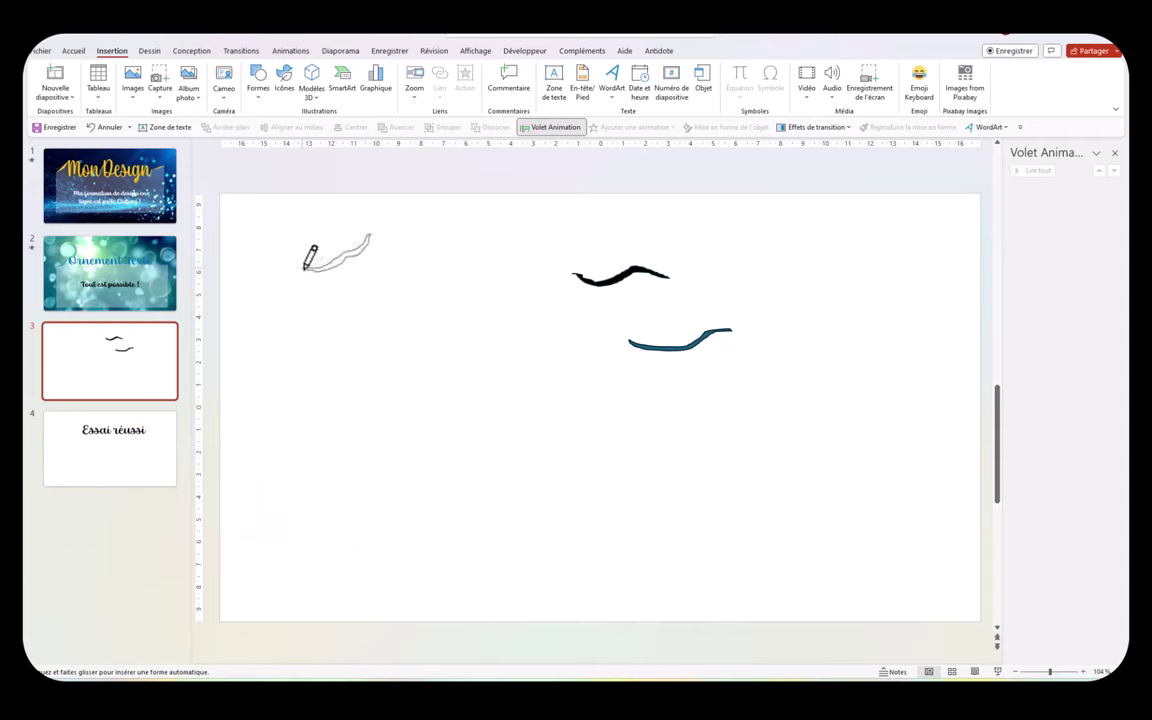
left_click_drag(358, 255, 305, 267)
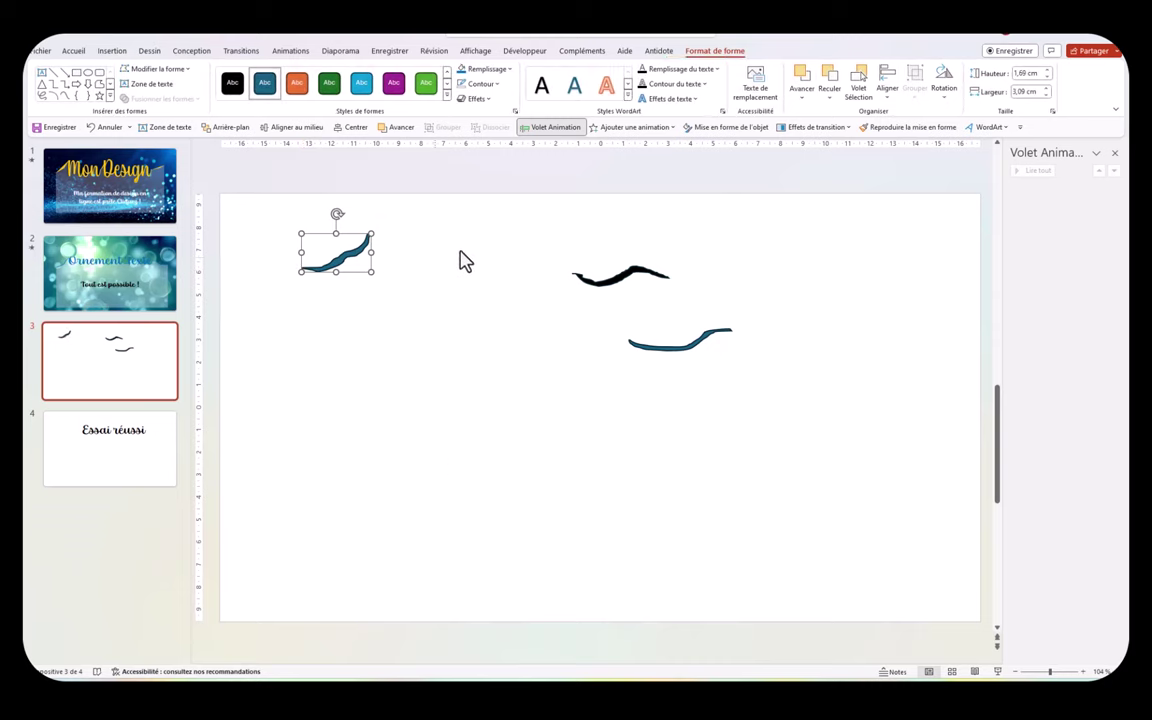
Copy slide 3's blue curved stroke and return to slide 4
left_click(671, 345)
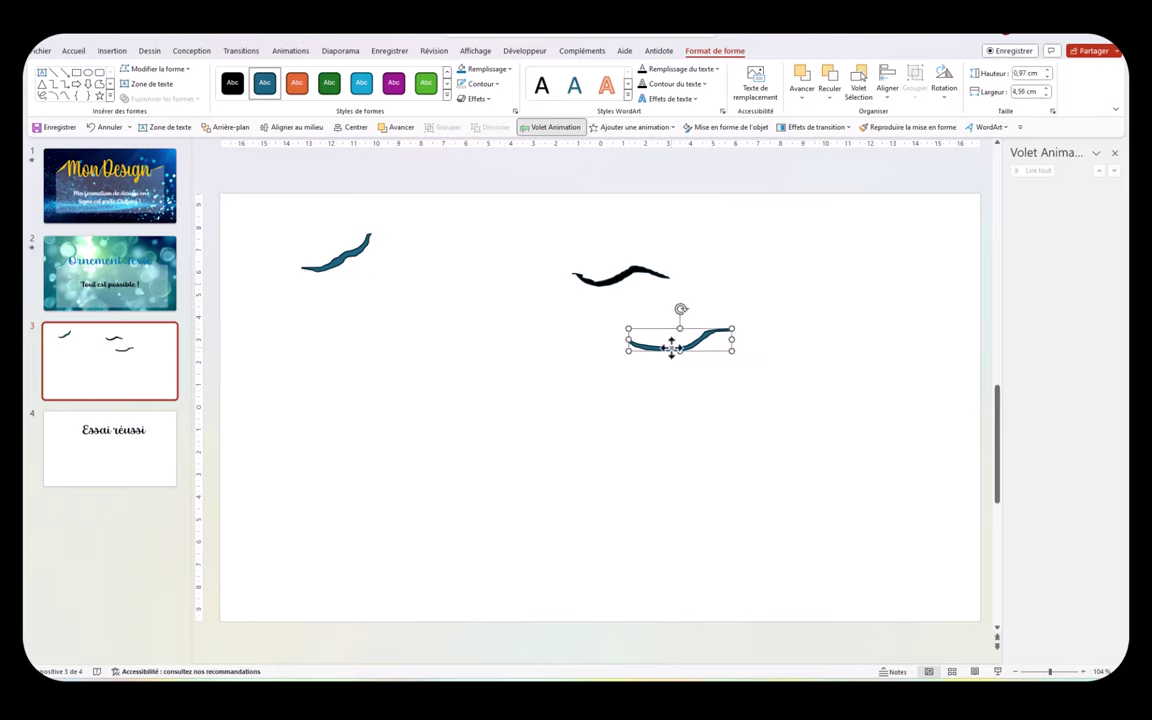
right_click(671, 345)
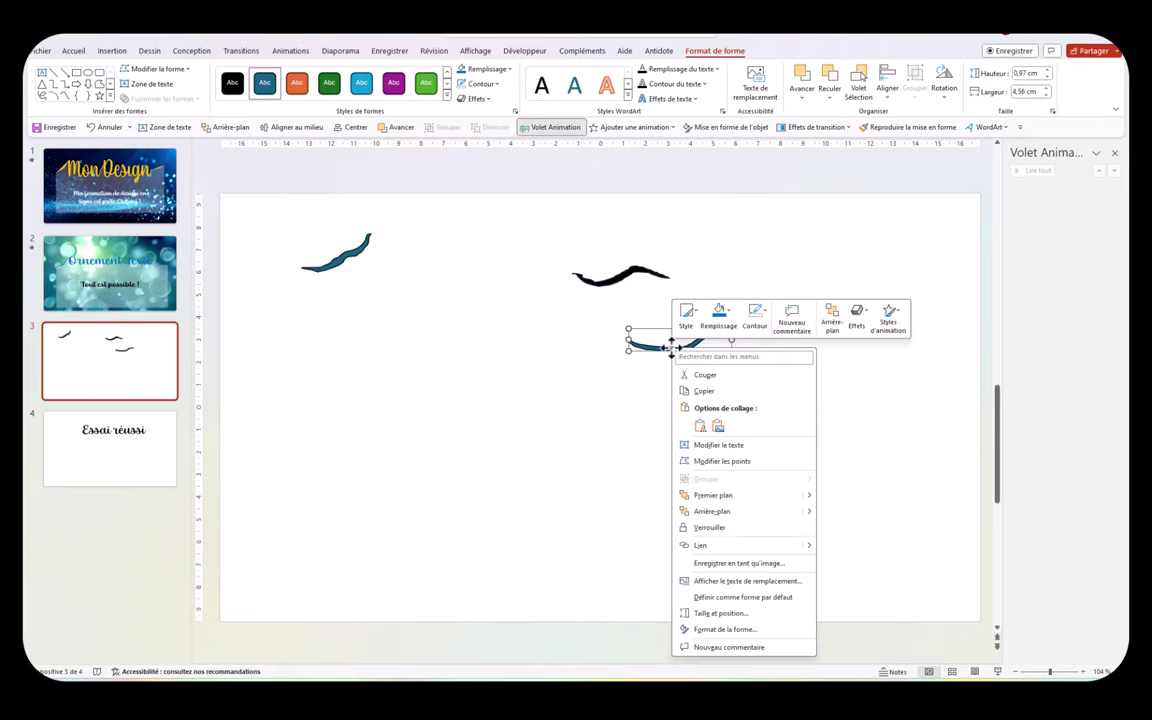
left_click(707, 391)
left_click(118, 395)
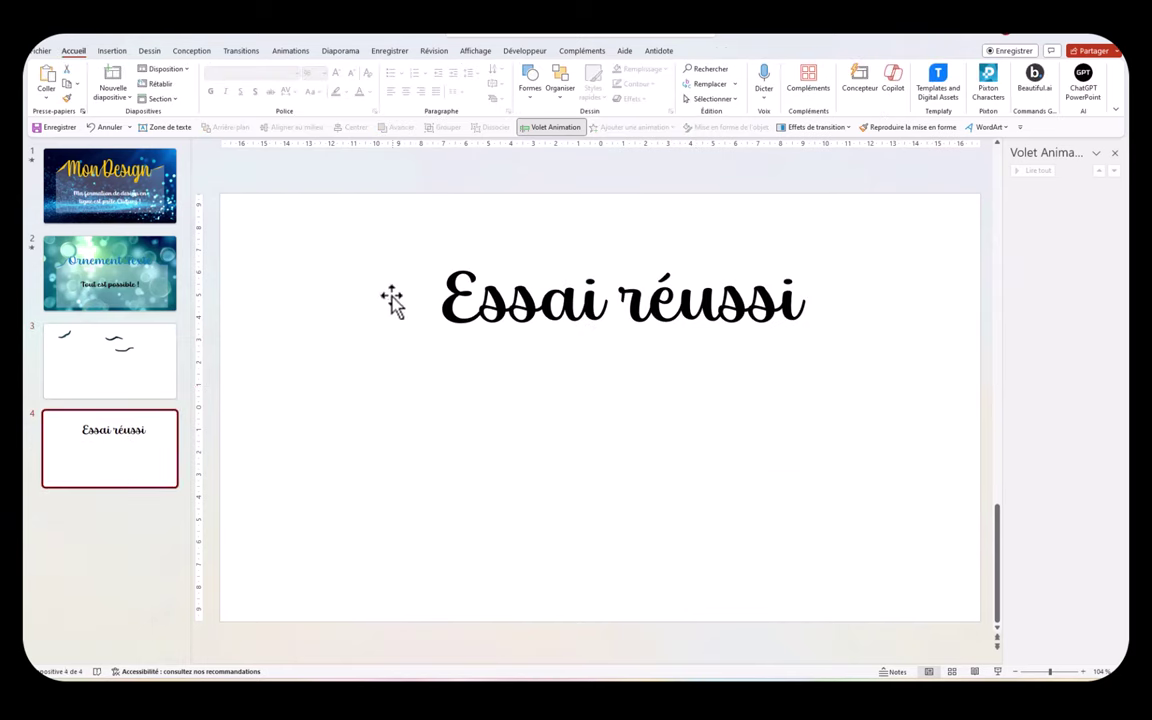
Centre the 'Essai réussi' title box horizontally on the slide
left_click_drag(378, 298, 426, 298)
left_click(356, 127)
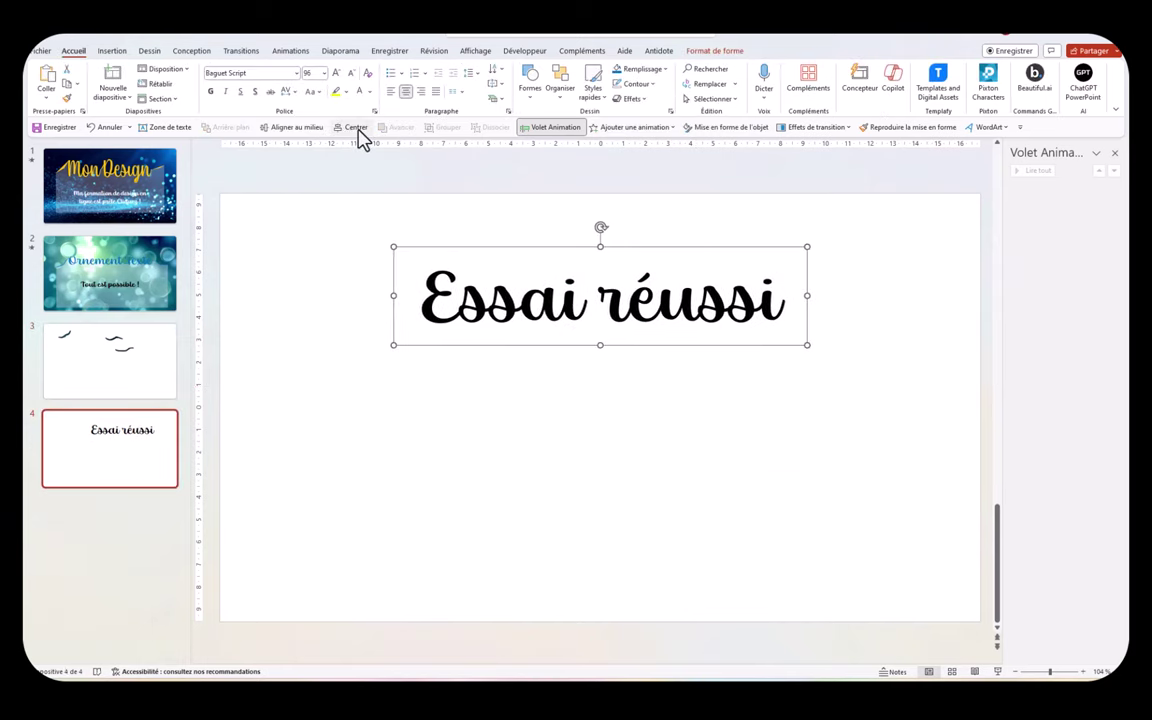
left_click(314, 290)
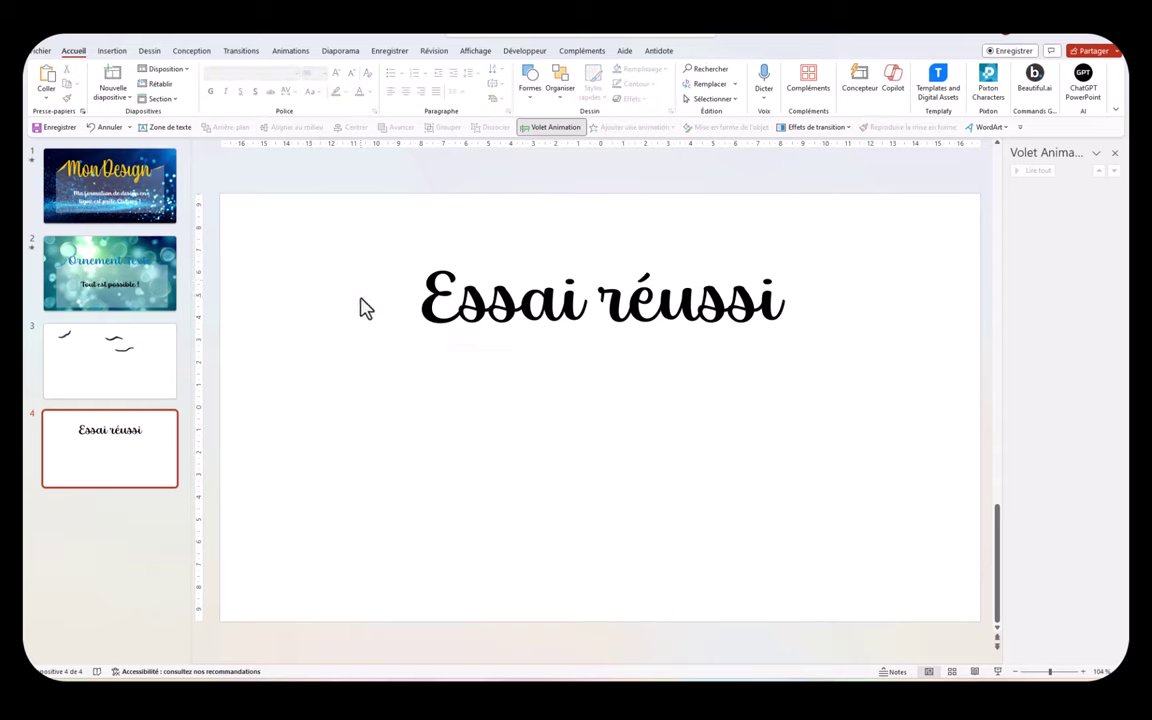
Paste the blue swoosh and place it left of 'Essai'
key("ctrl+v")
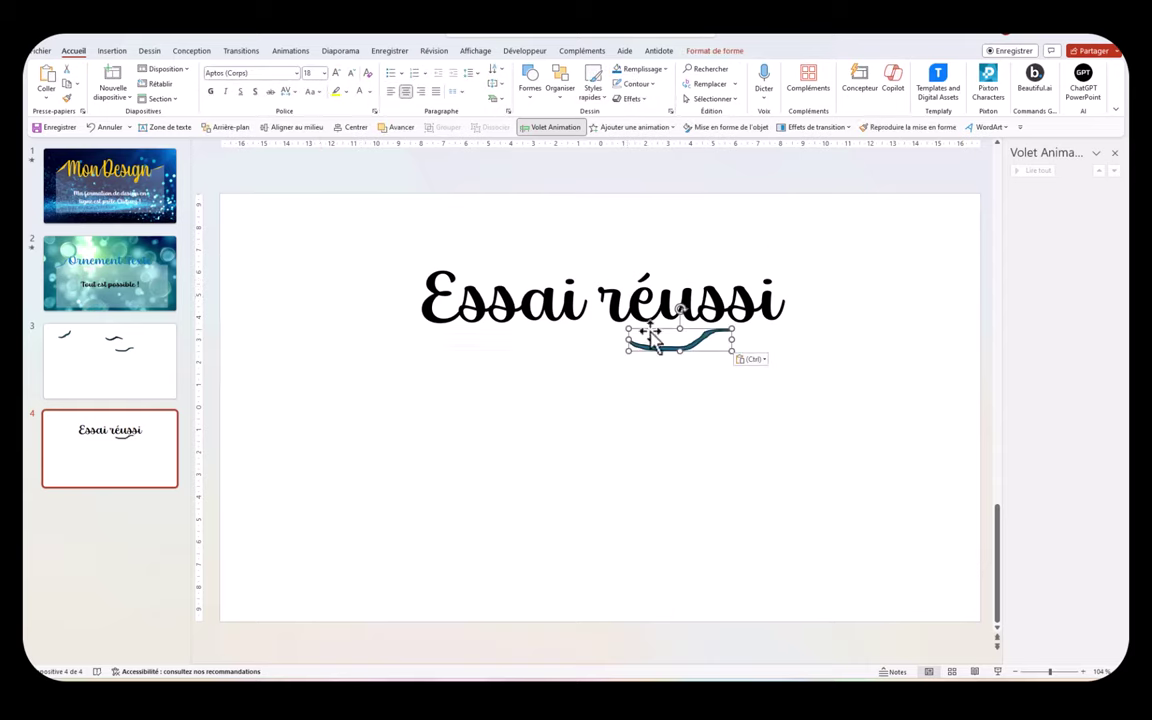
mouse_move(662, 348)
left_mouse_down()
mouse_move(363, 311)
mouse_move(383, 276)
mouse_move(380, 319)
left_mouse_up()
left_click(465, 424)
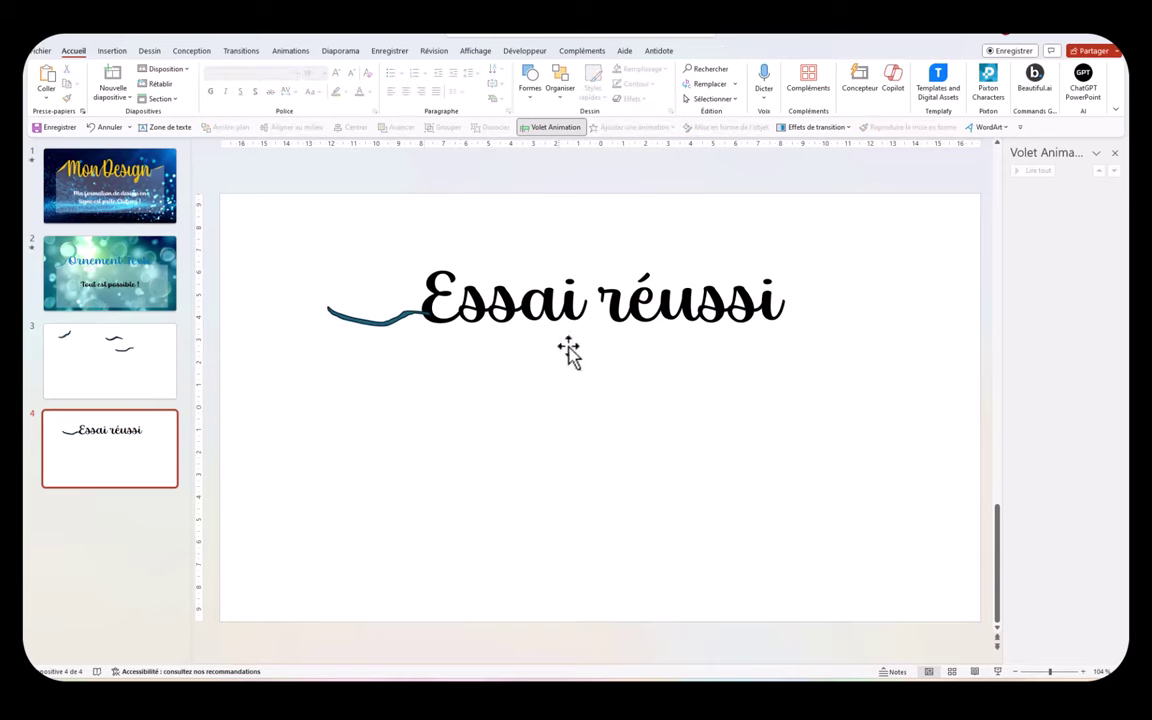
Duplicate the swoosh after 'réussi' and adjust its tilt
left_click(381, 322)
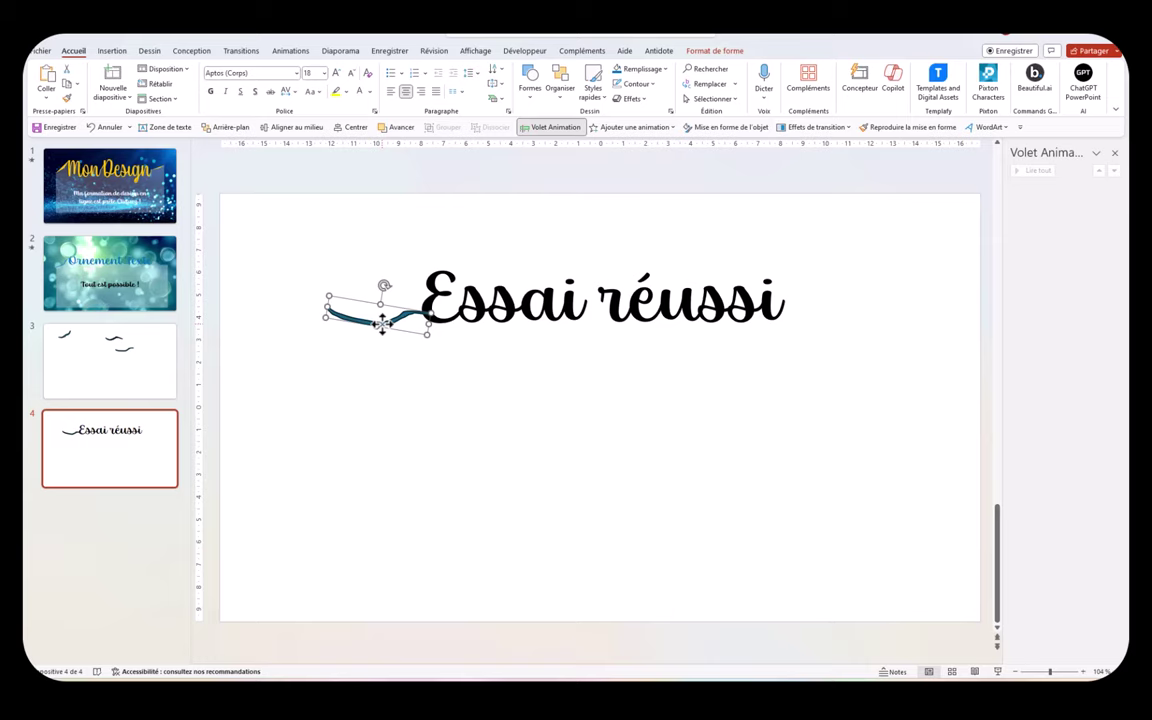
mouse_move(382, 322)
left_mouse_down()
mouse_move(891, 310)
mouse_move(837, 317)
left_mouse_up()
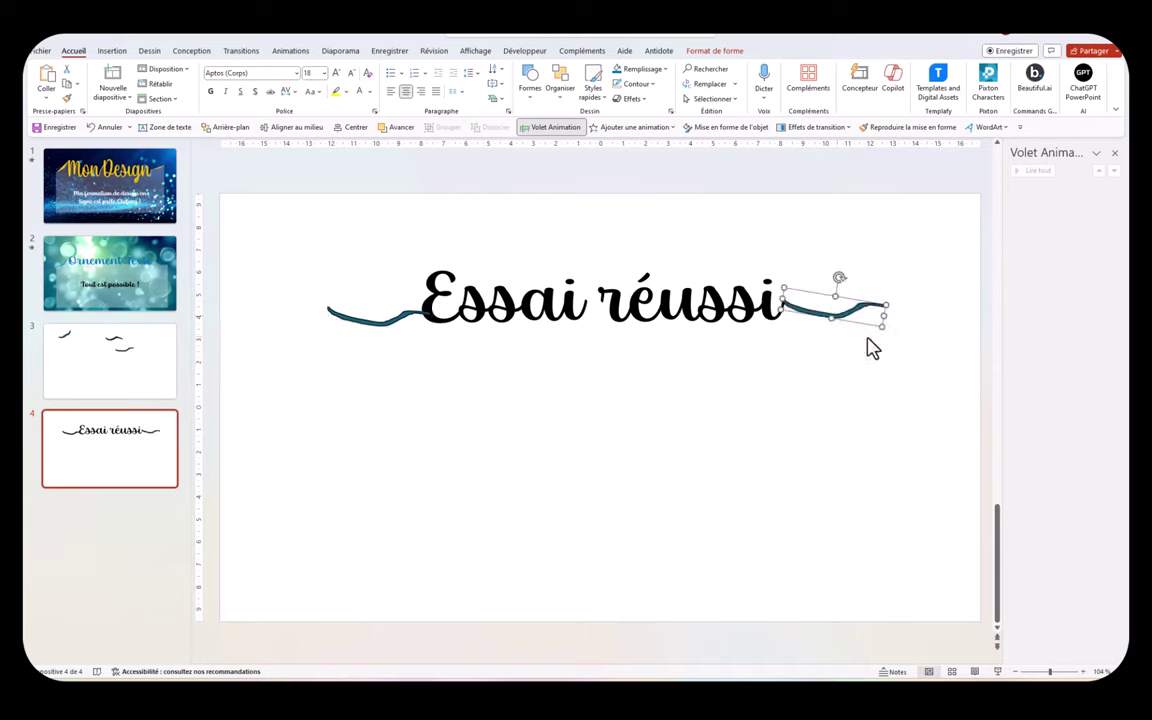
left_click(872, 352)
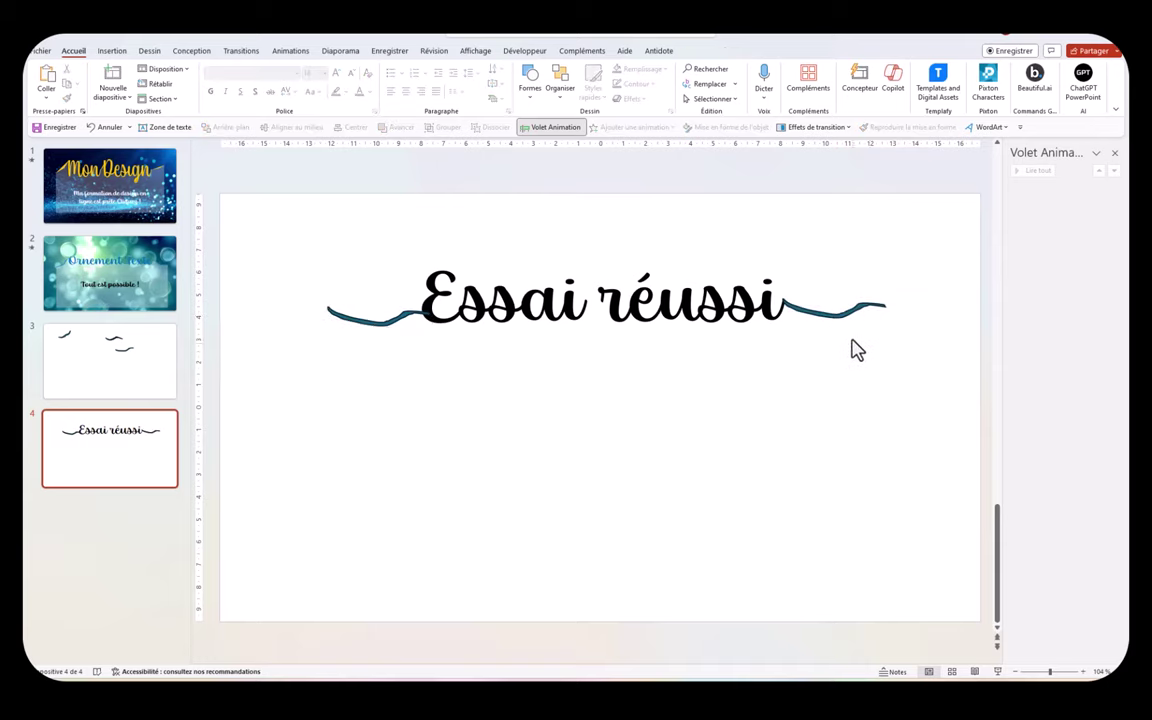
left_click(868, 313)
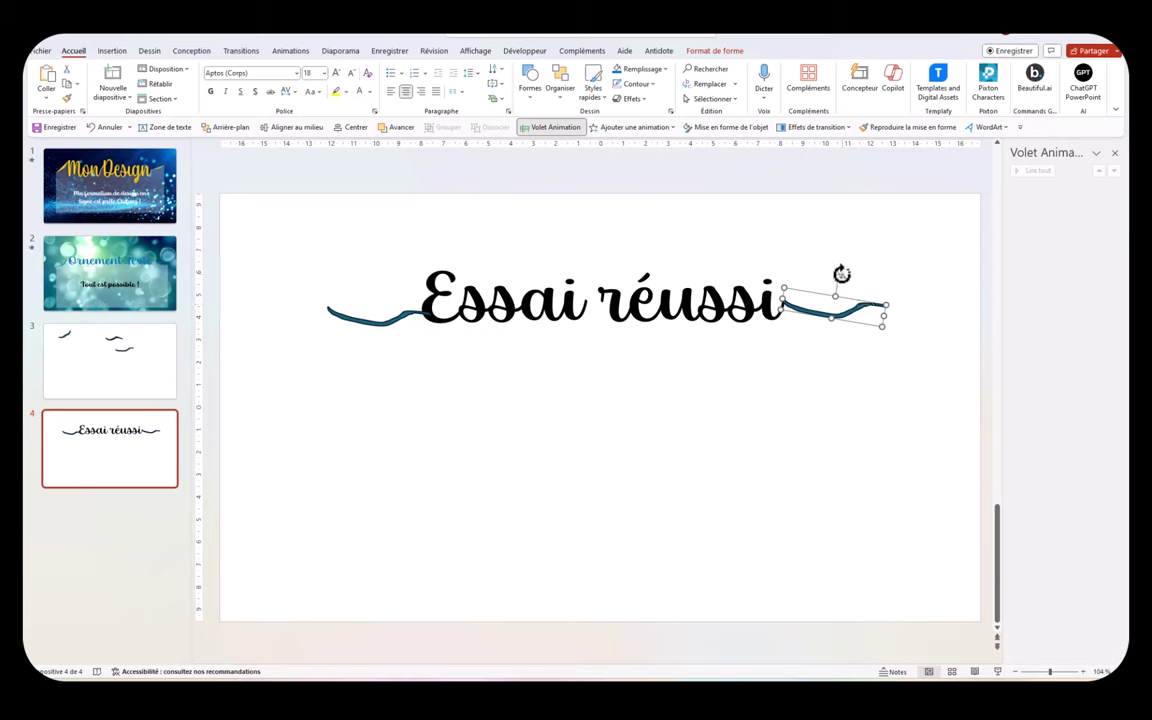
left_click_drag(841, 274, 841, 268)
left_click(760, 418)
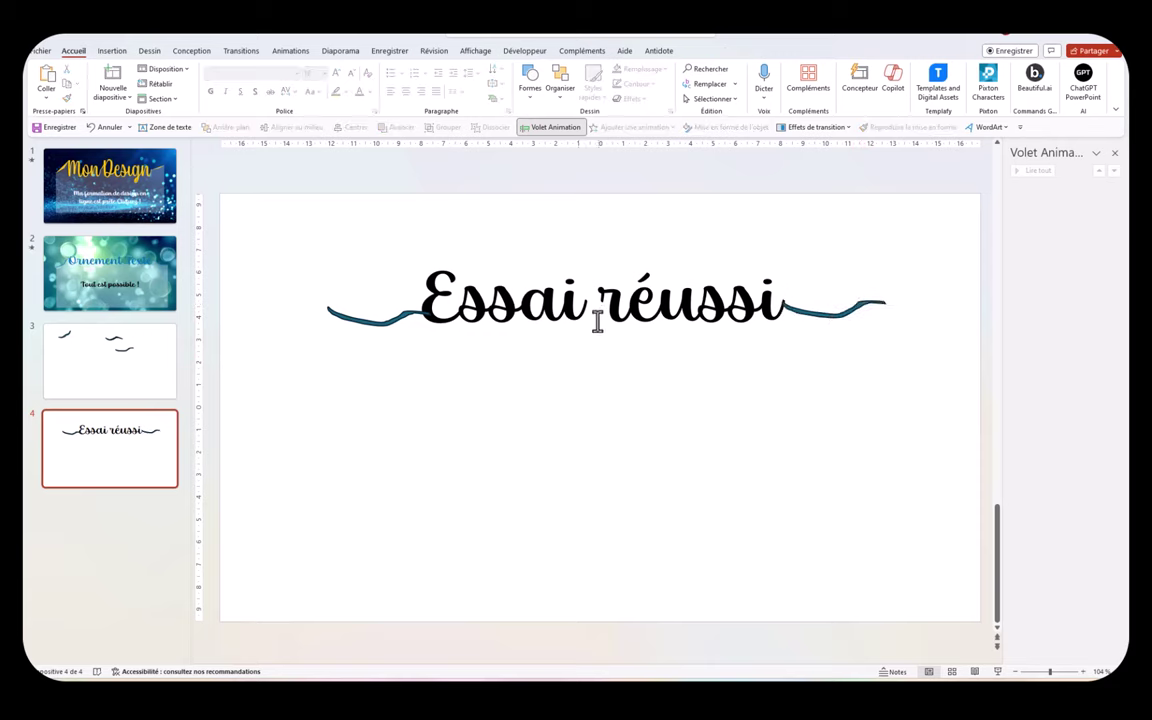
Draw a small shape between 'Essai' and 'réussi'
left_click(113, 51)
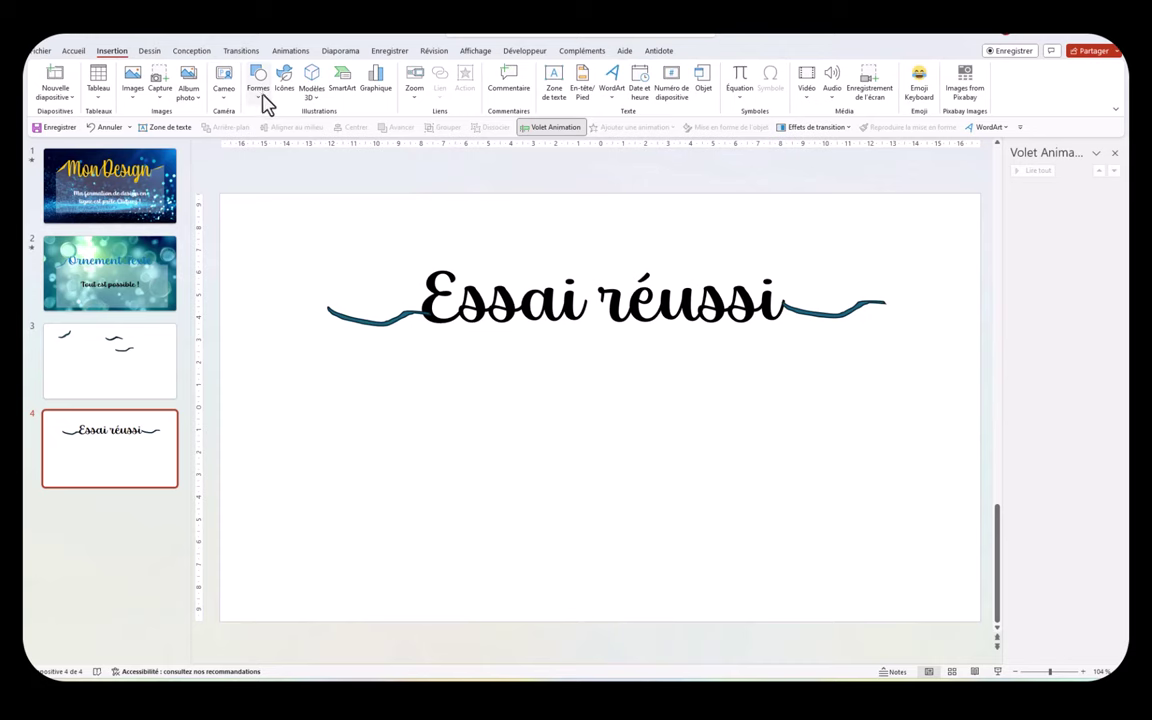
left_click(260, 102)
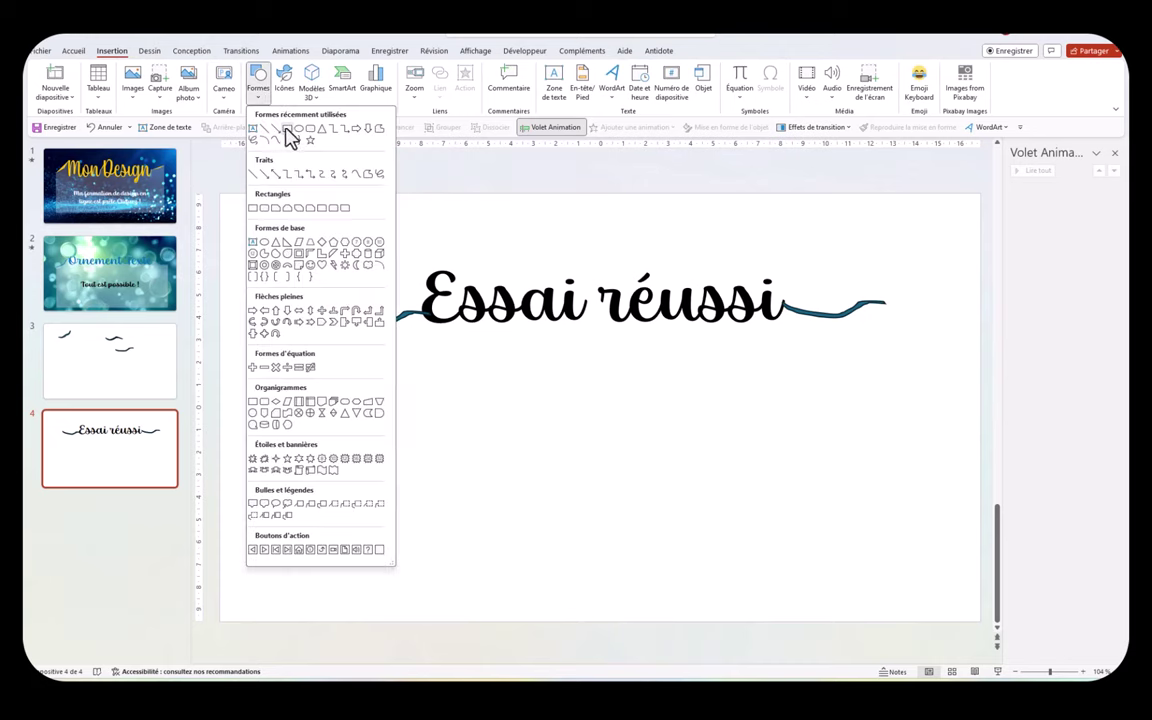
left_click(287, 136)
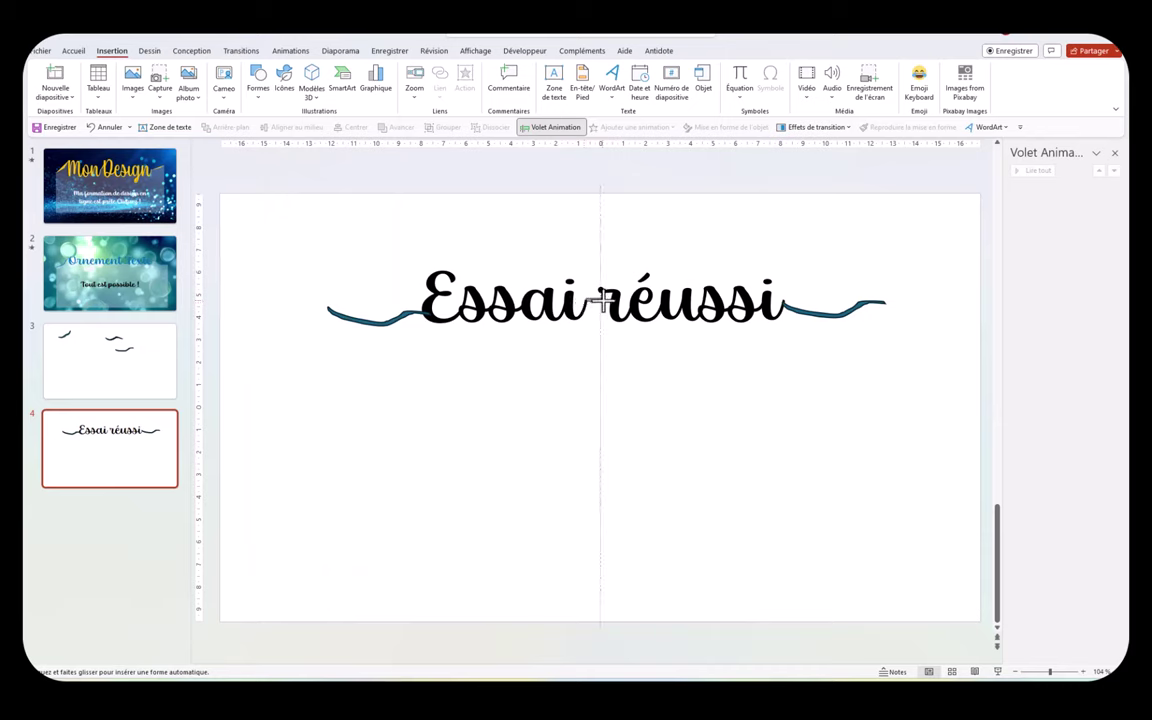
left_click_drag(600, 300, 594, 306)
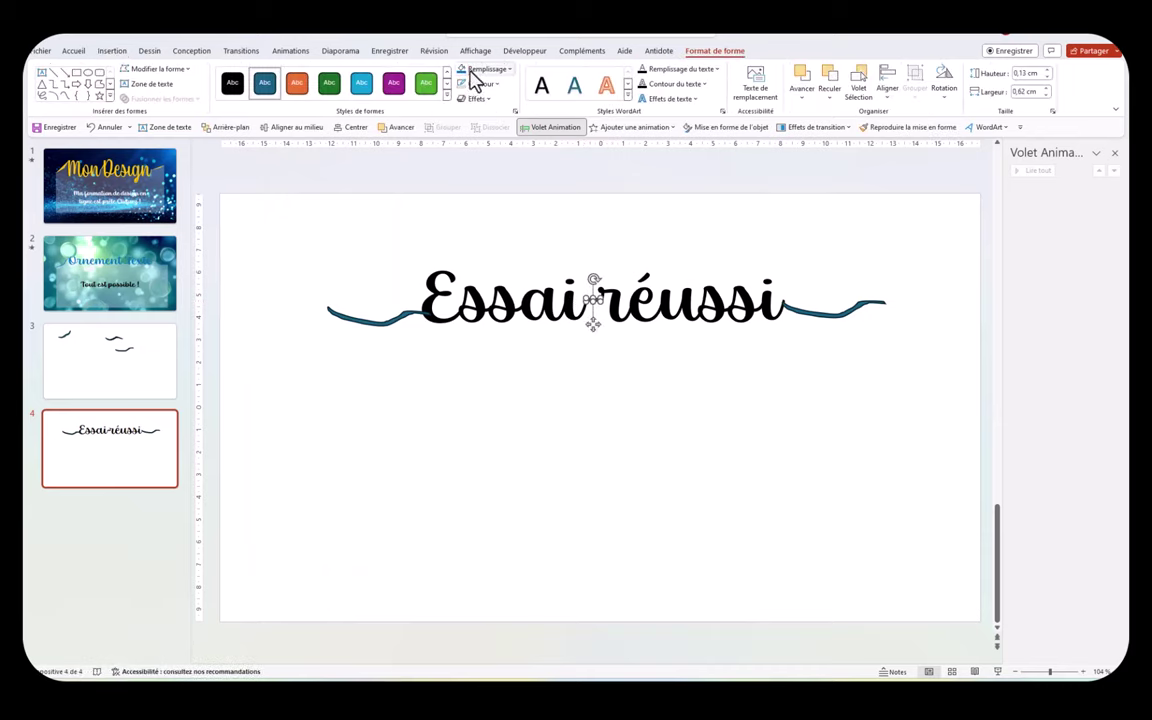
left_click(635, 478)
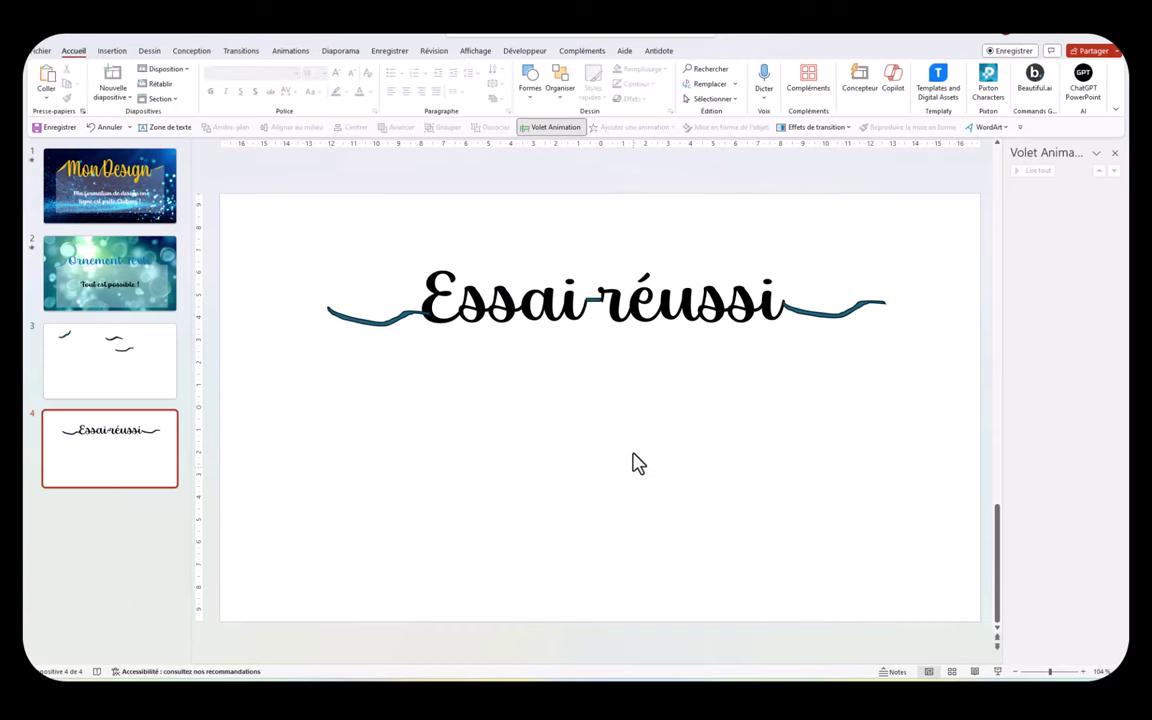
Nudge the small connecting shape so it joins the two words
left_click(596, 302)
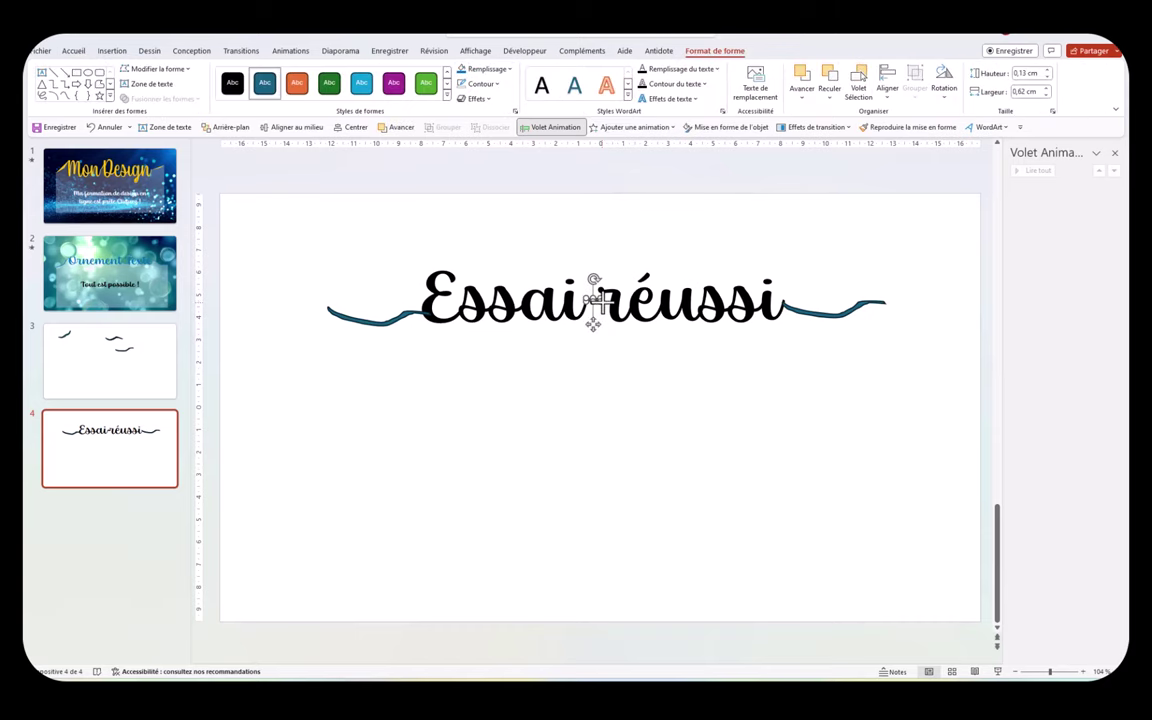
mouse_move(594, 318)
left_mouse_down()
mouse_move(603, 304)
mouse_move(588, 306)
left_mouse_up()
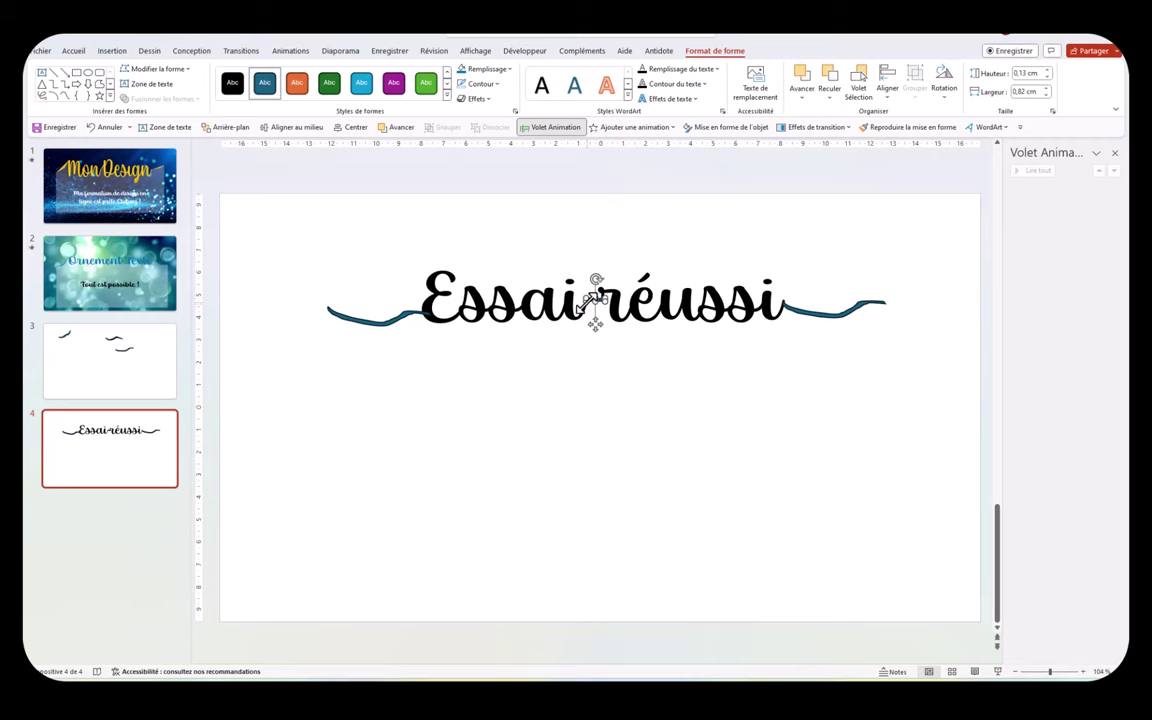
left_click(599, 404)
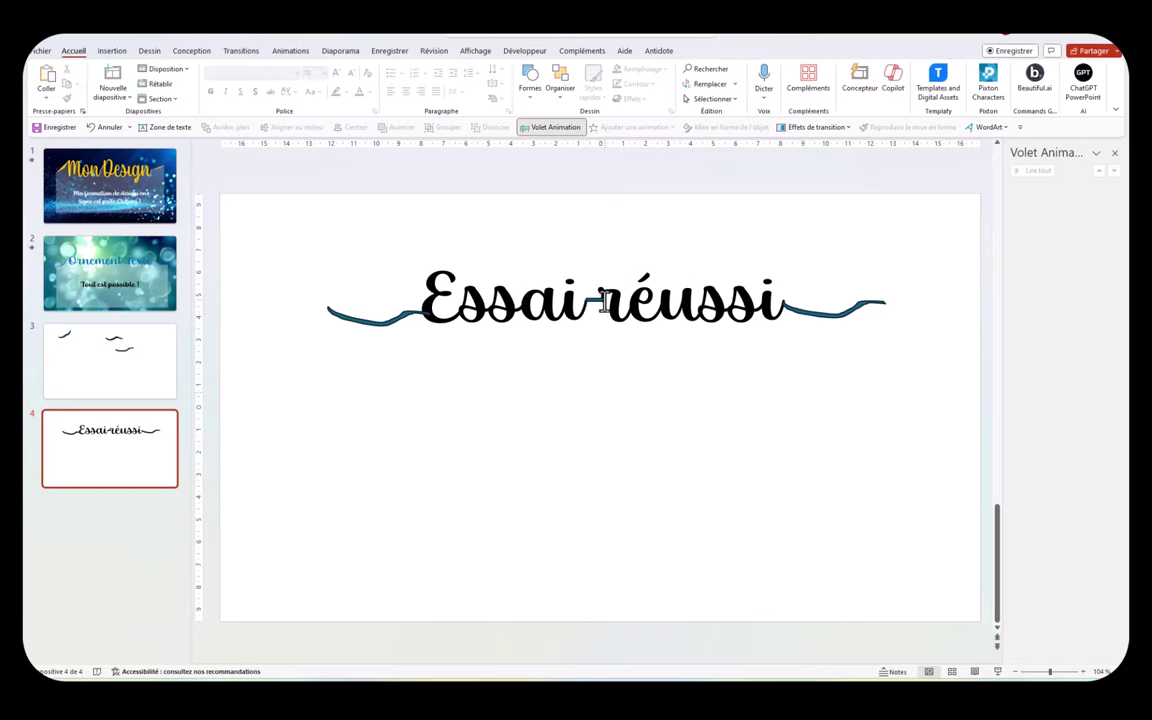
left_click(597, 303)
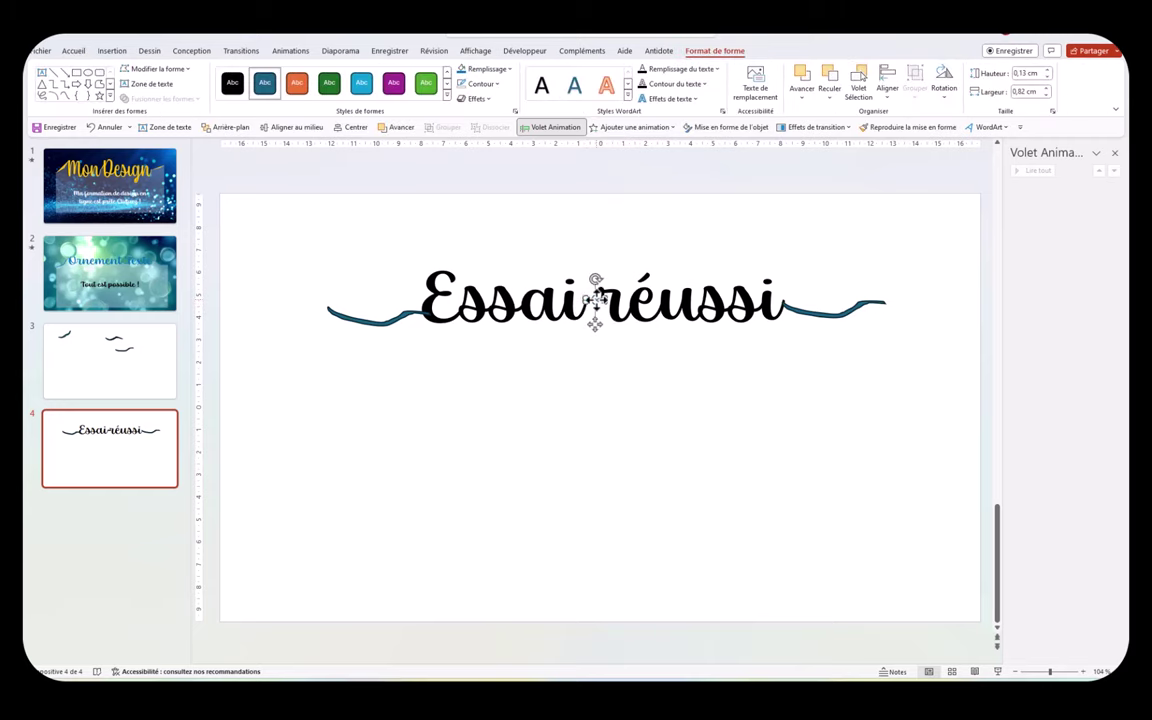
left_click(556, 487)
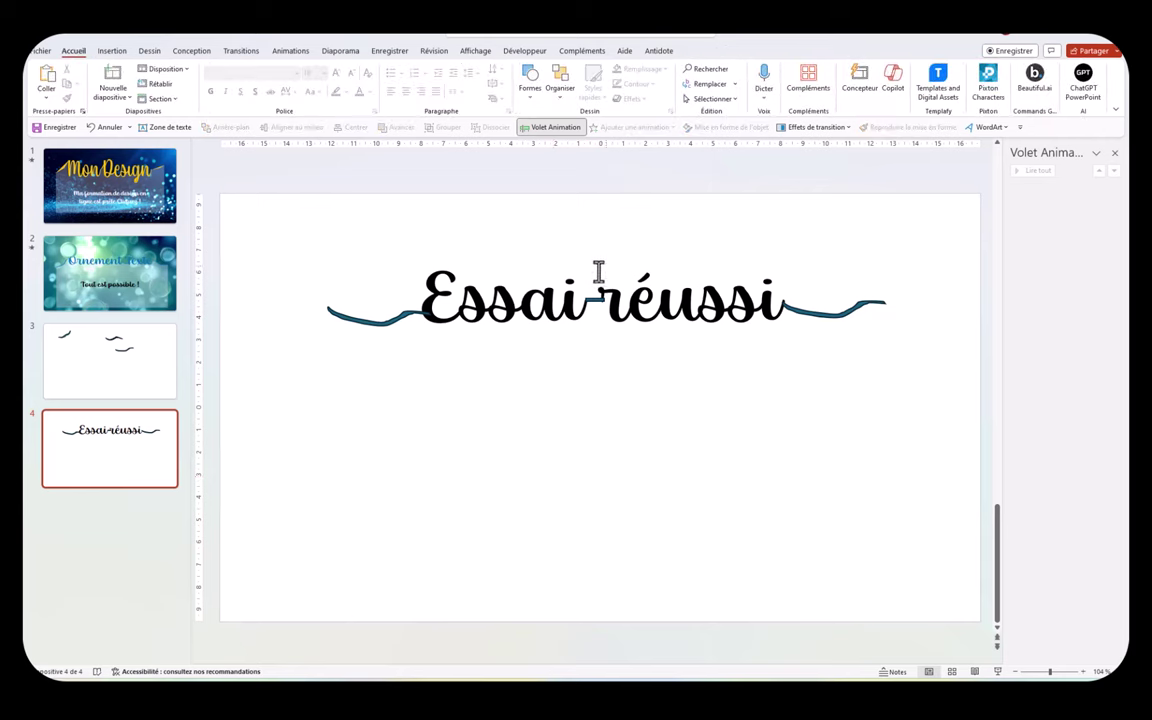
left_click(596, 303)
left_click(595, 301)
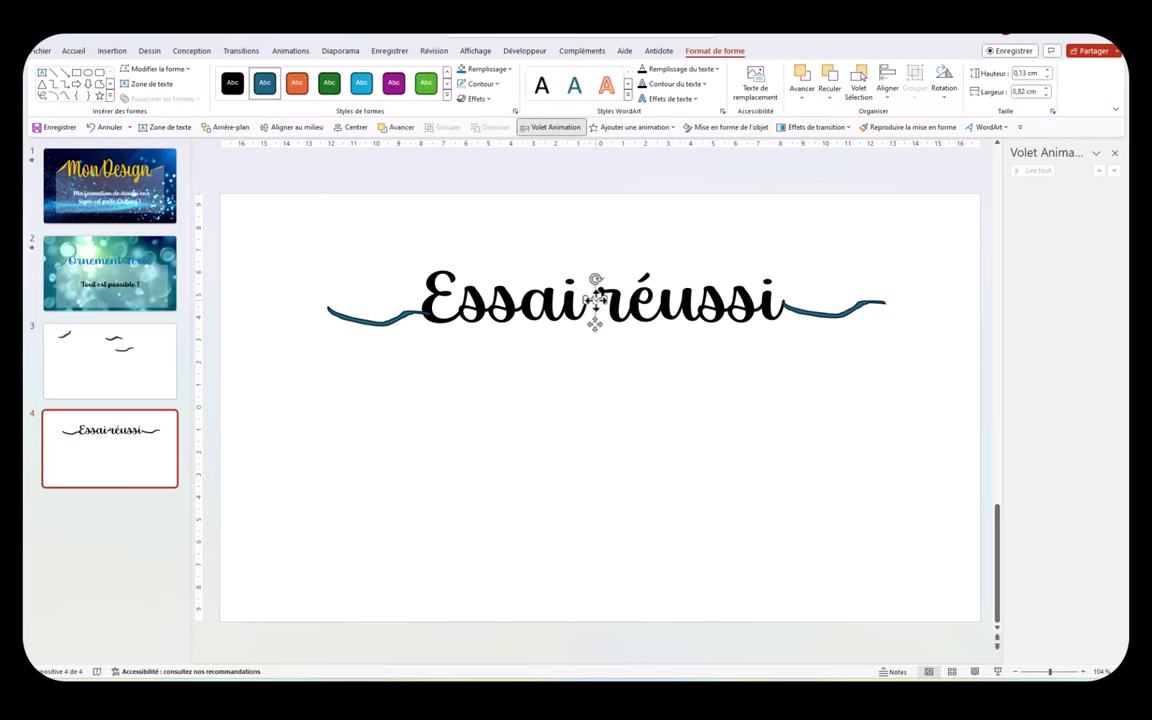
left_click(697, 379)
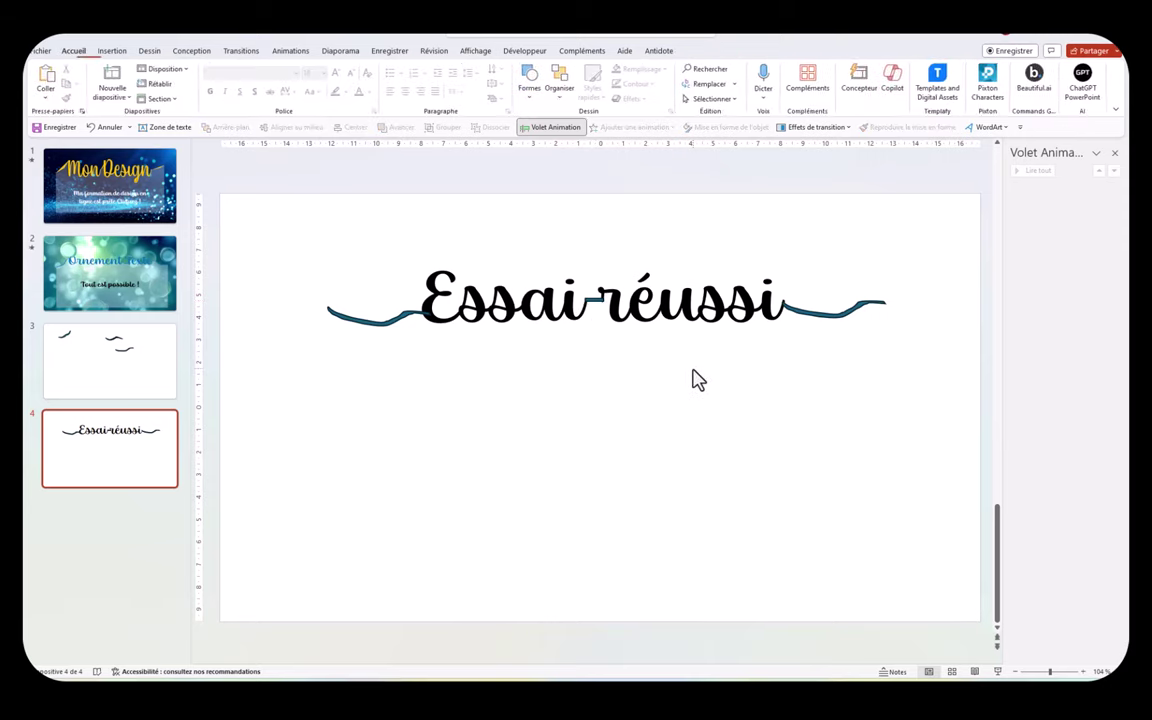
left_click(793, 313)
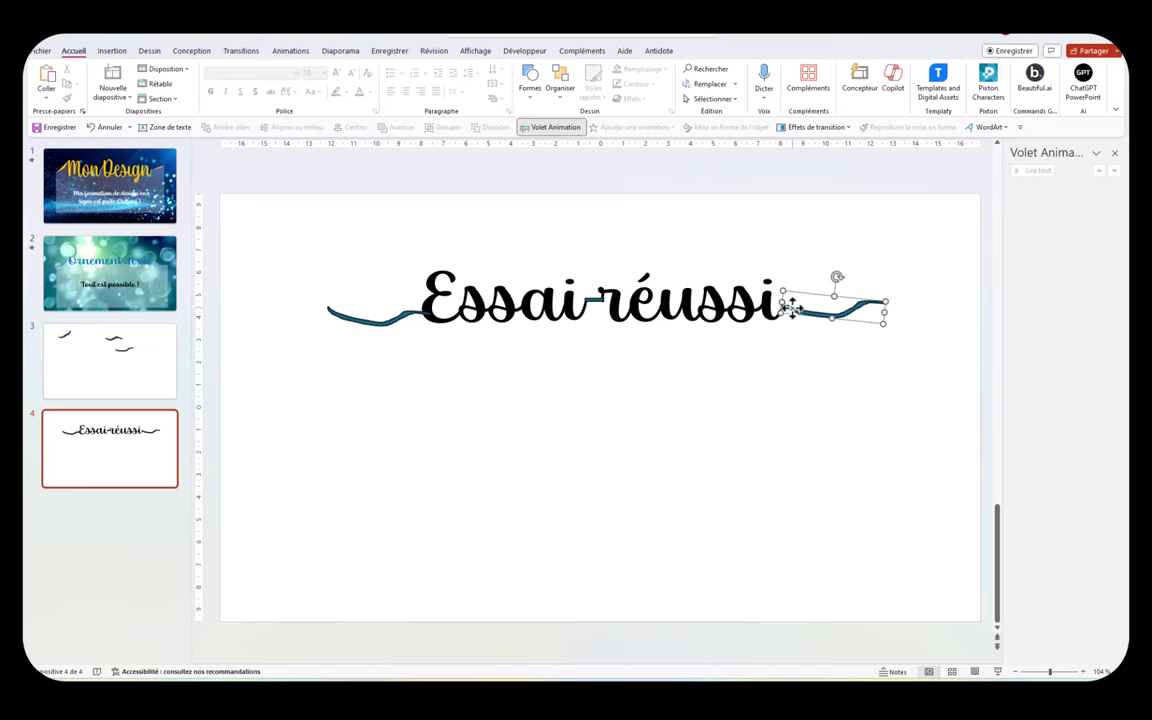
left_click(525, 512)
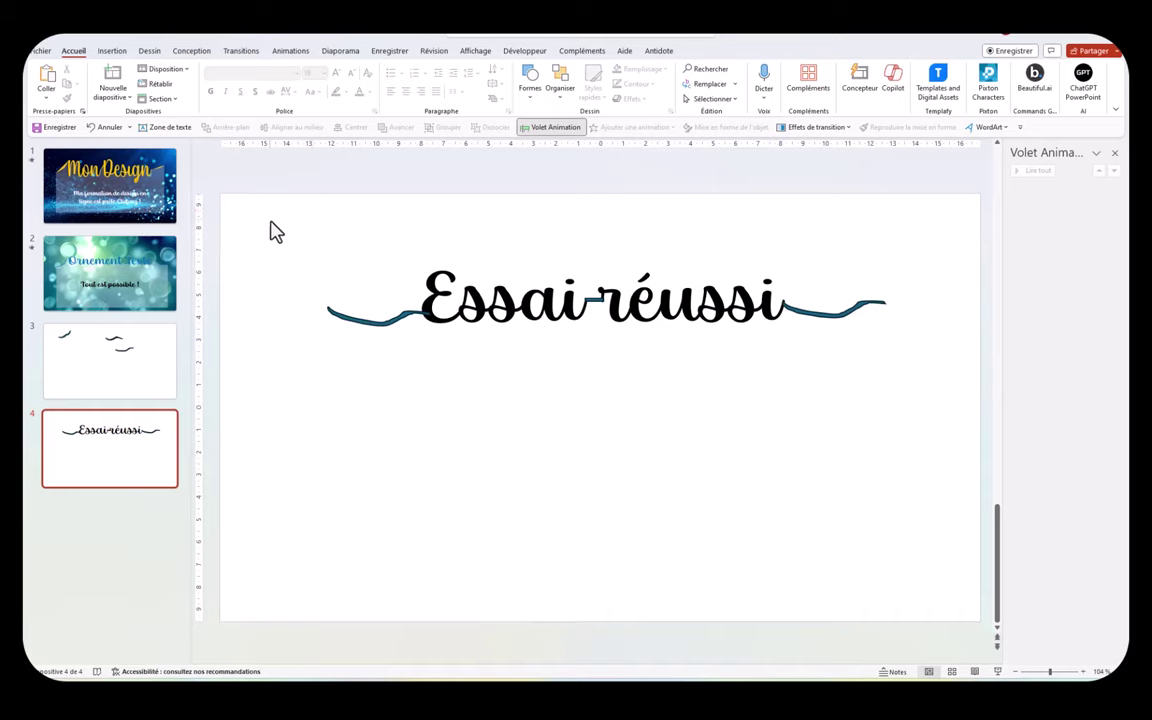
Select the title, both swooshes and the dash, and merge them with Unir
mouse_move(269, 223)
left_mouse_down()
mouse_move(552, 229)
mouse_move(934, 404)
left_mouse_up()
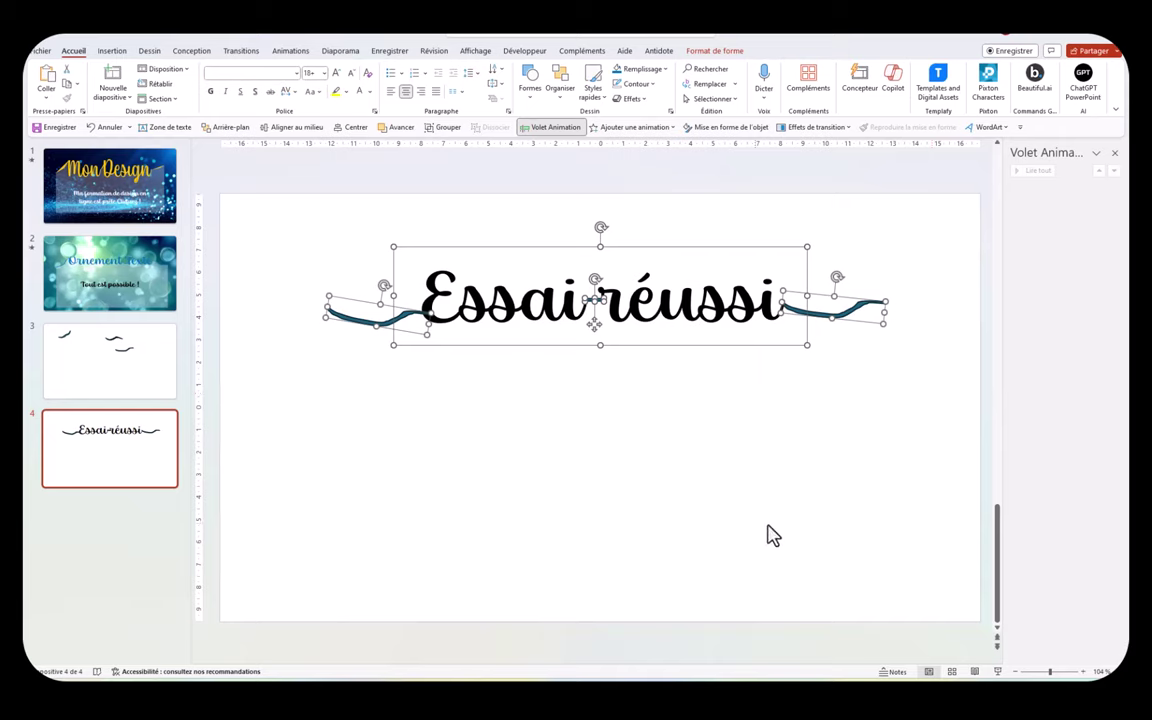
left_click(699, 56)
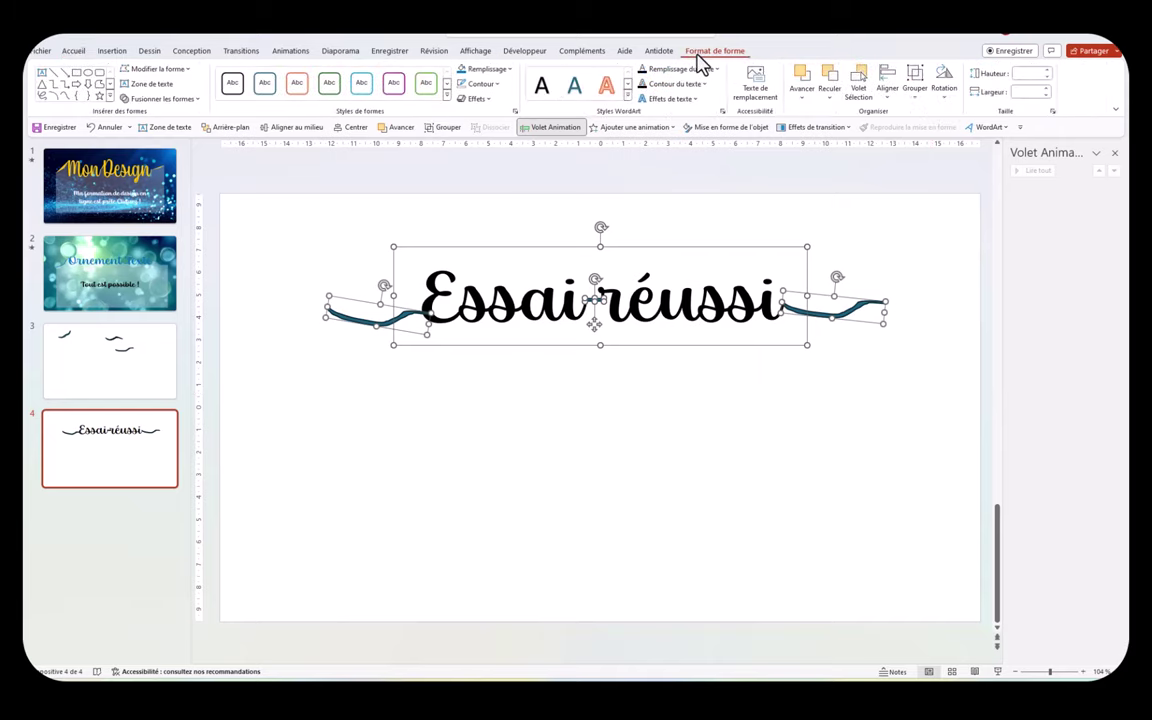
left_click(198, 100)
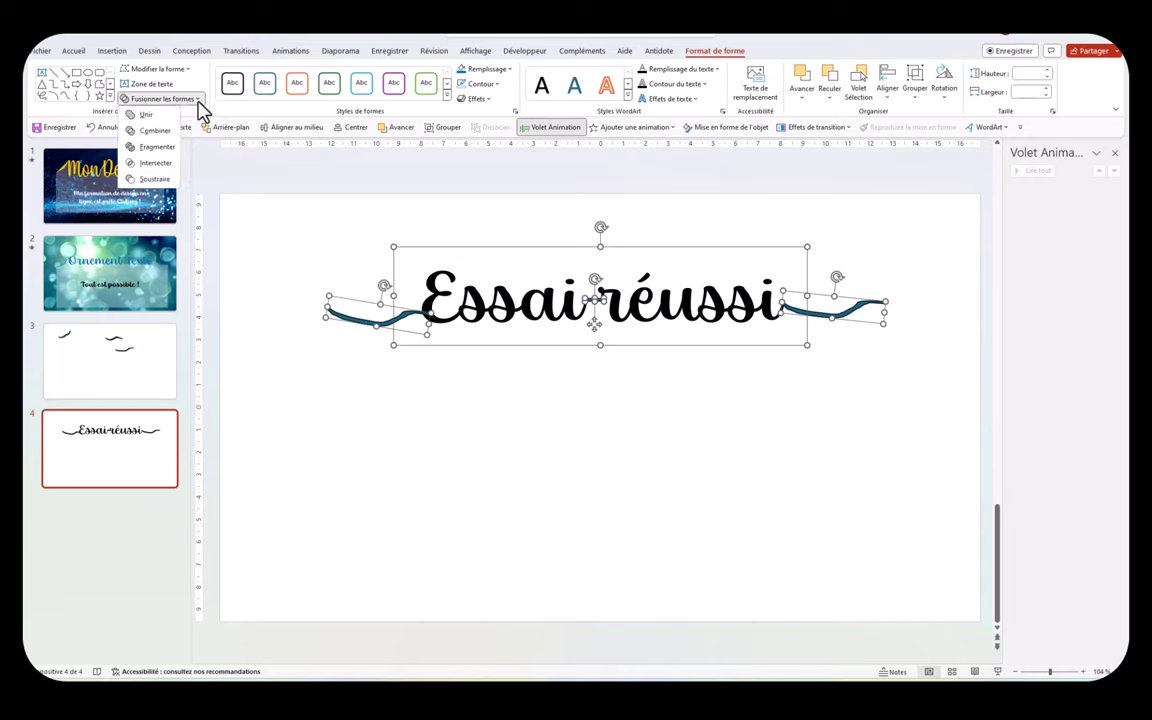
left_click(147, 115)
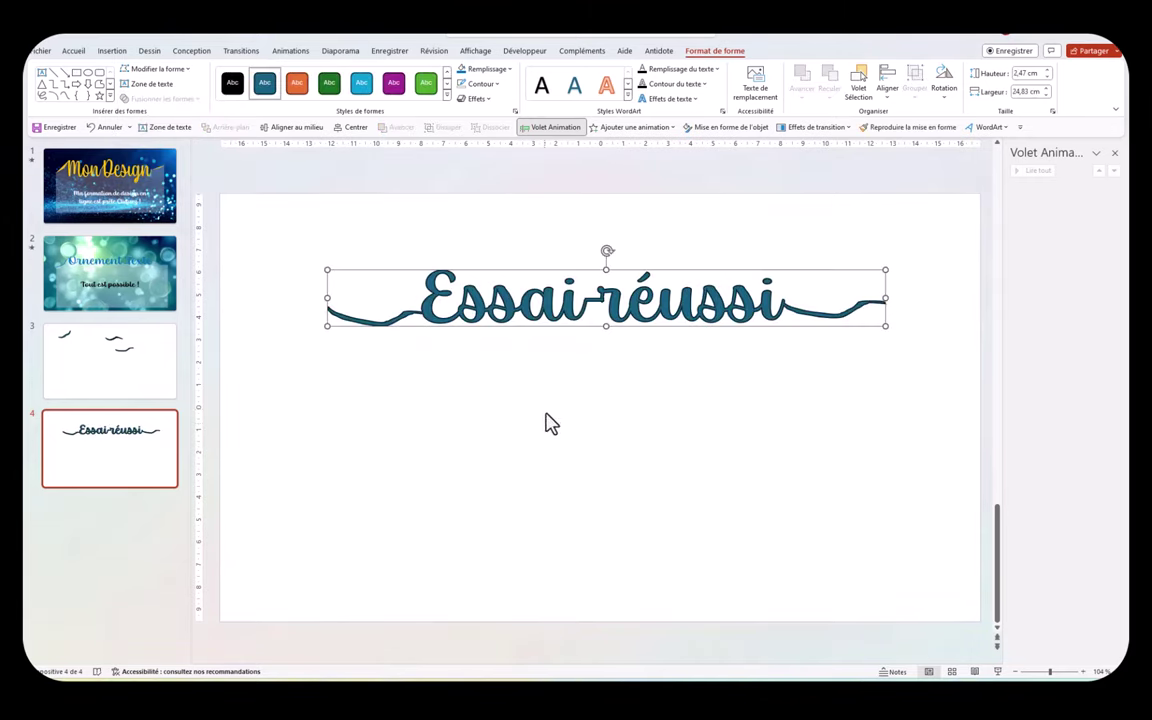
Fill the merged title with light salmon and set its outline to Sans contour
left_click(505, 69)
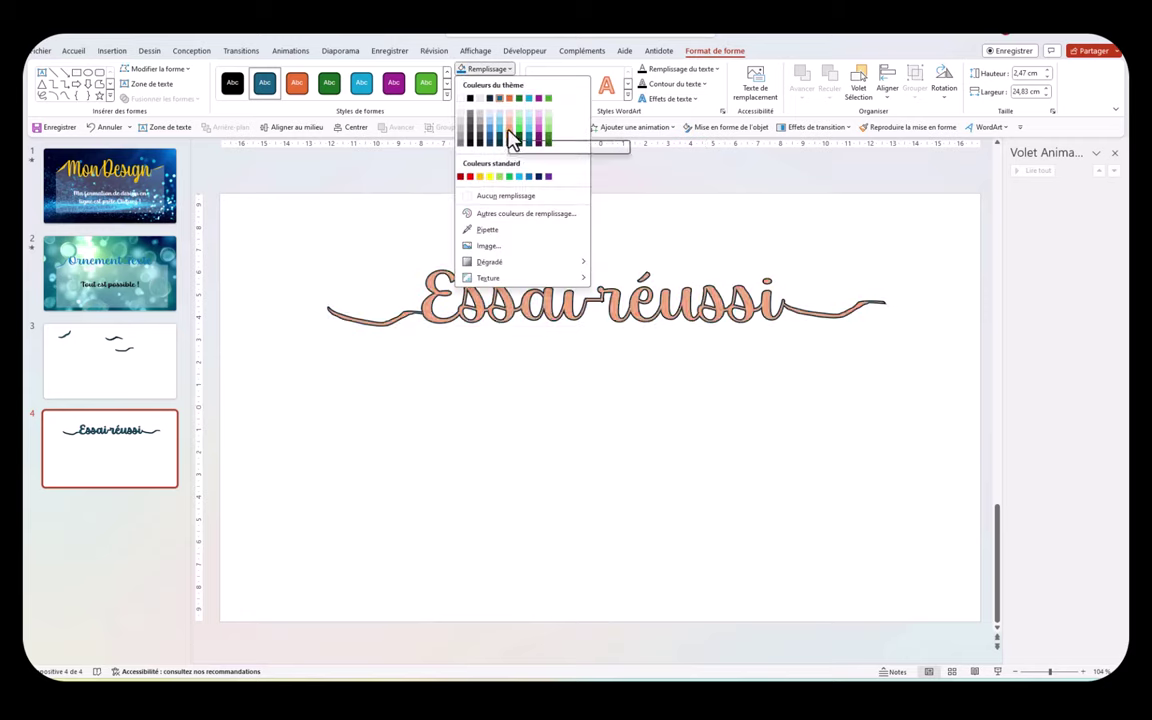
left_click(510, 137)
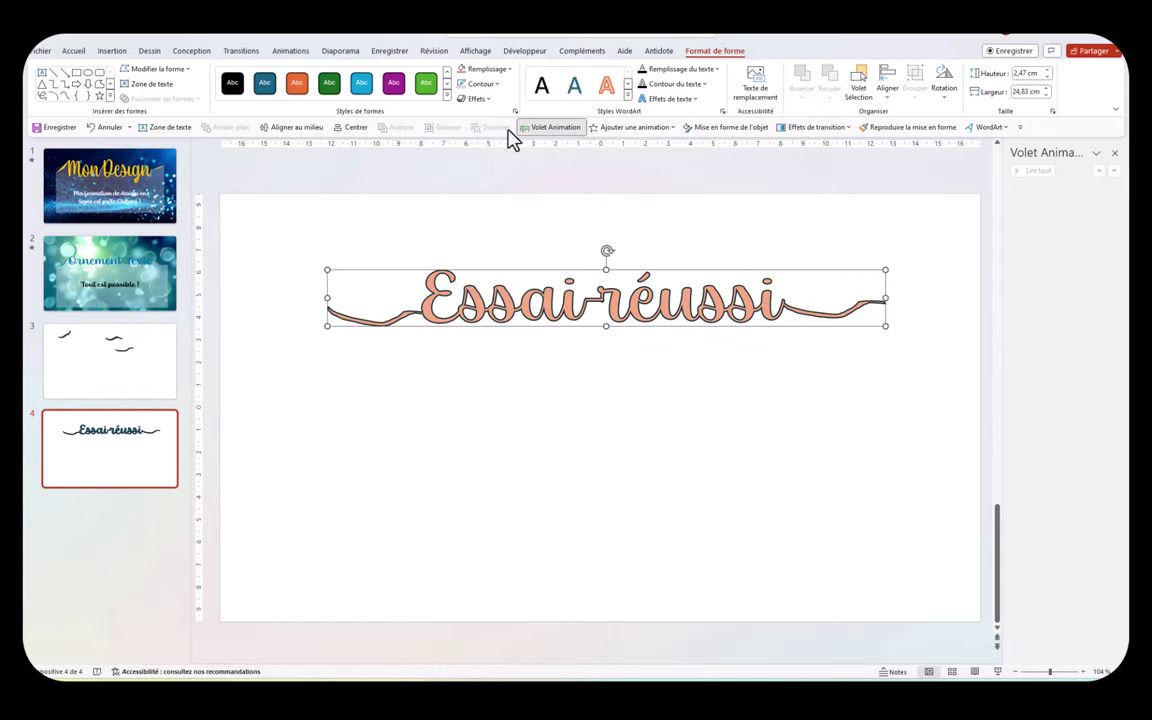
left_click(479, 84)
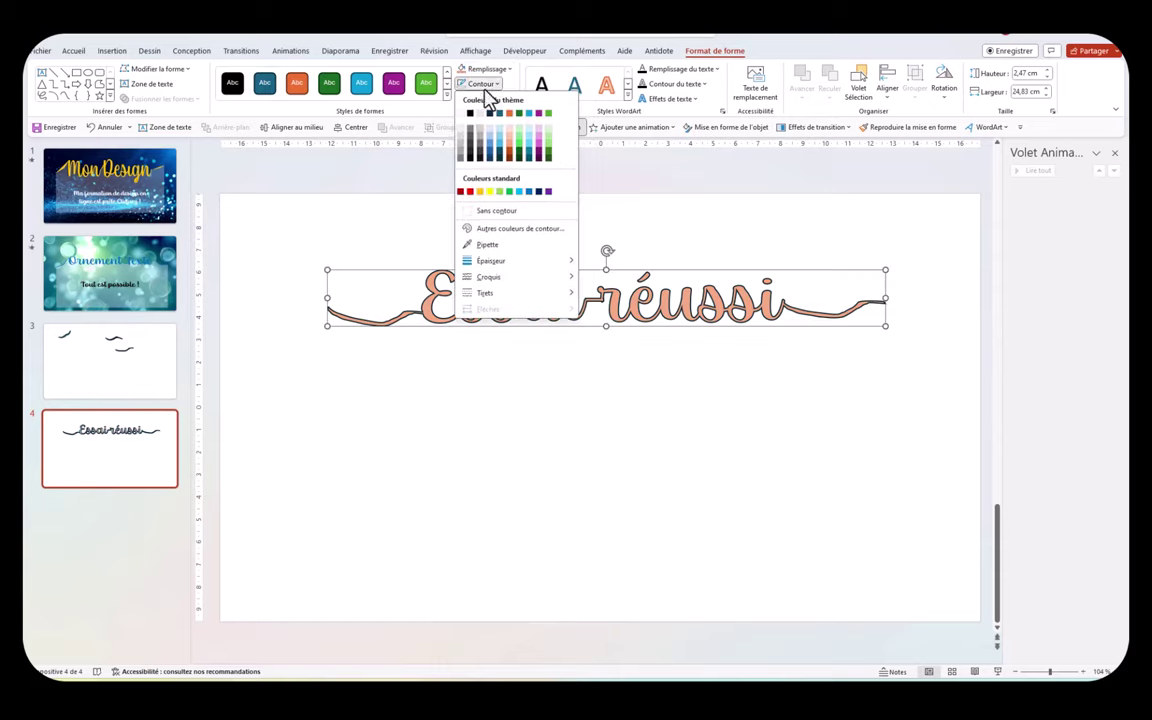
left_click(485, 213)
left_click(344, 461)
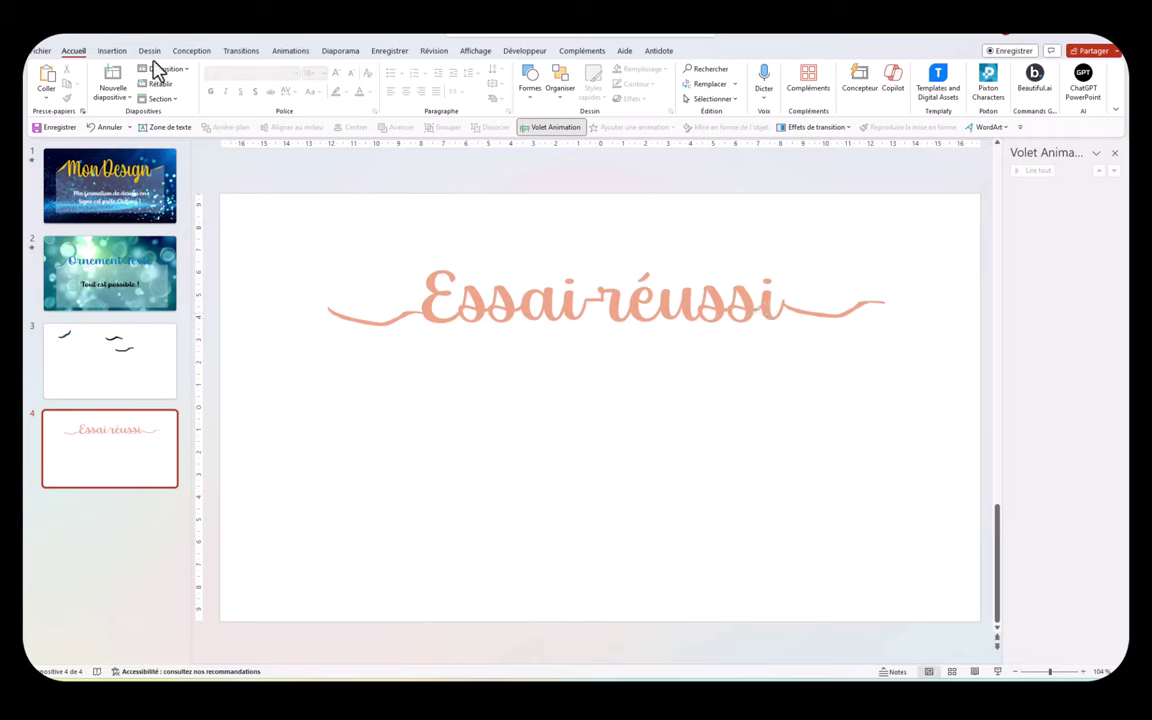
Stretch the salmon 'Essai réussi' logo leftward and up-right, then centre it horizontally
left_click(112, 51)
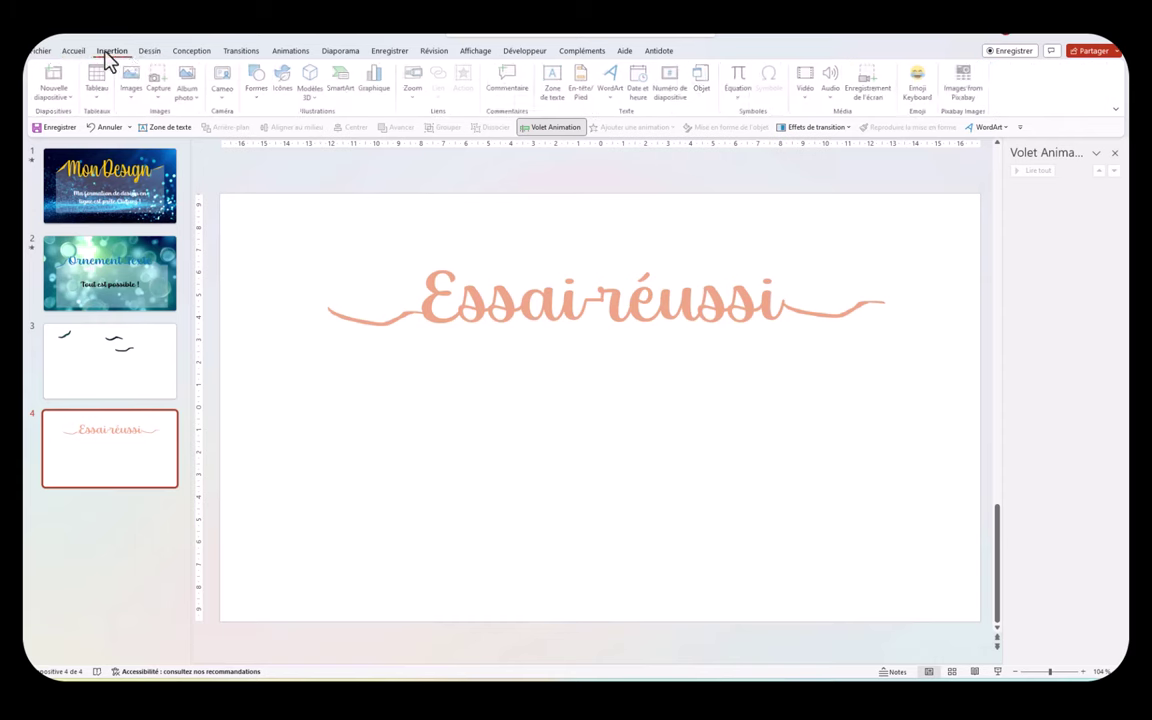
left_click(258, 95)
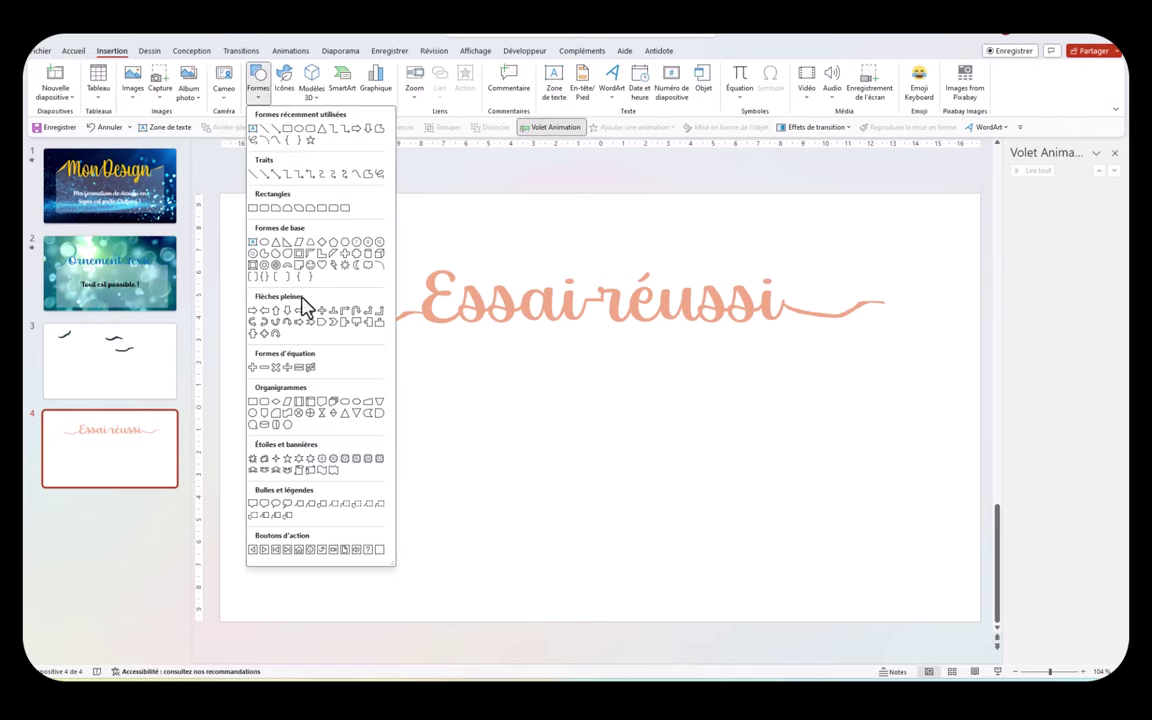
left_click(265, 130)
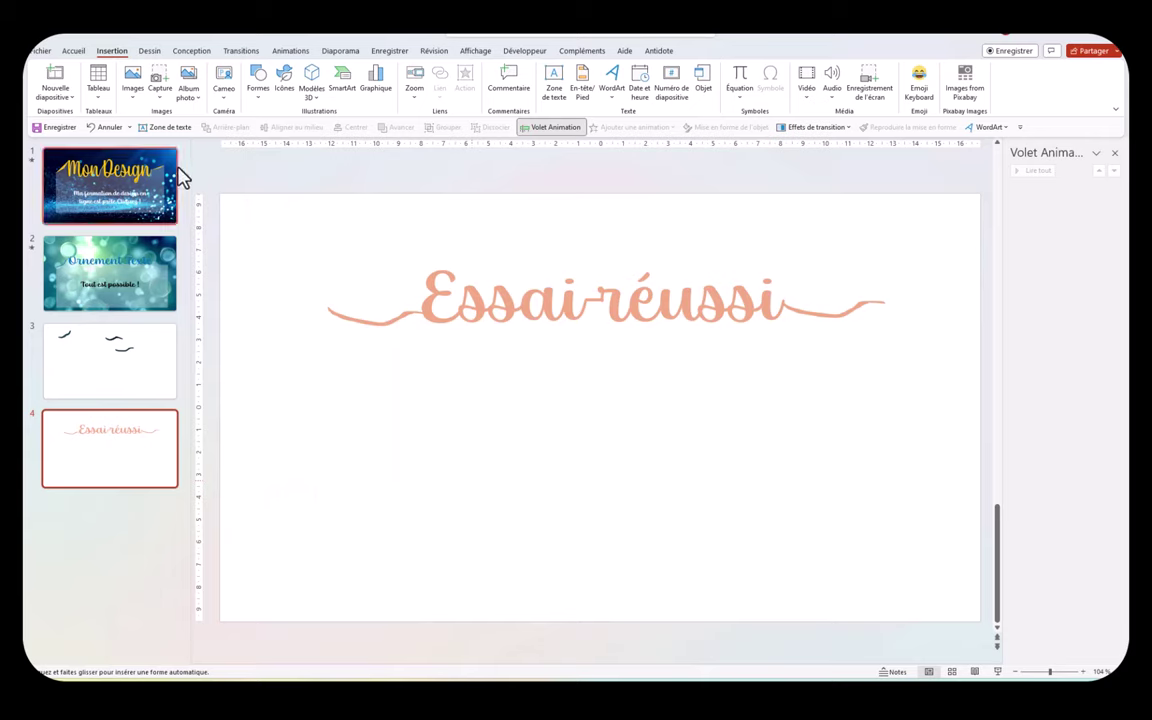
key("Escape")
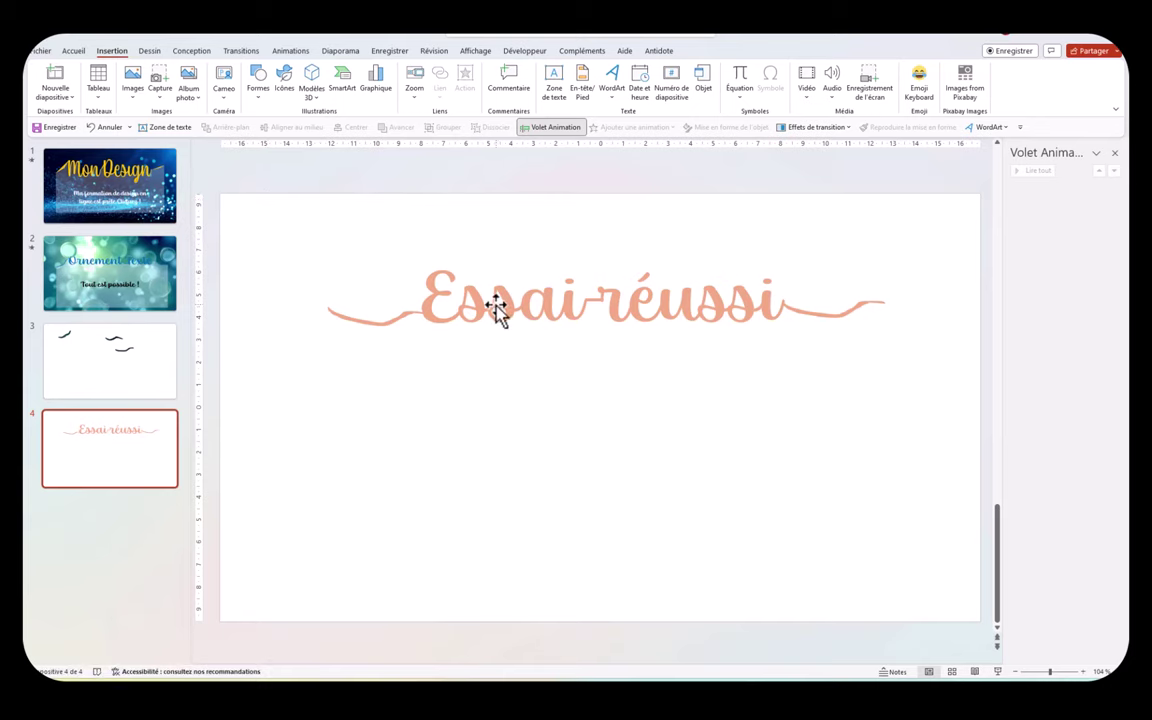
left_click(494, 301)
left_click_drag(327, 332, 272, 350)
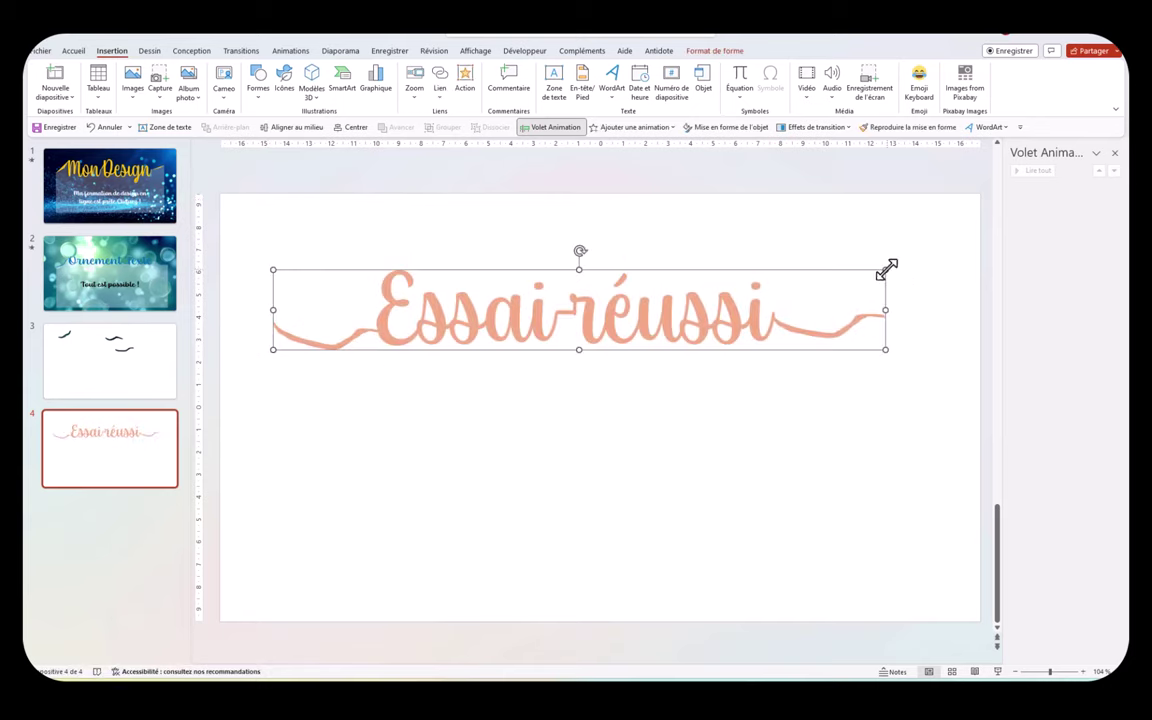
left_click_drag(886, 267, 948, 242)
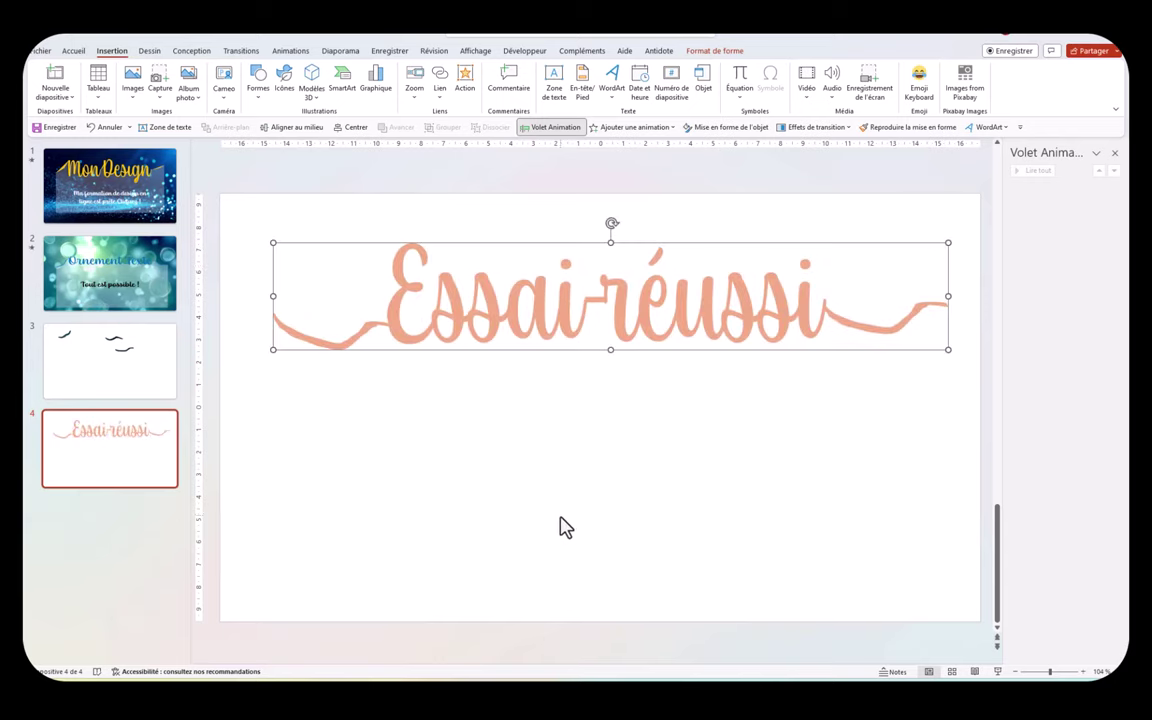
left_click(350, 140)
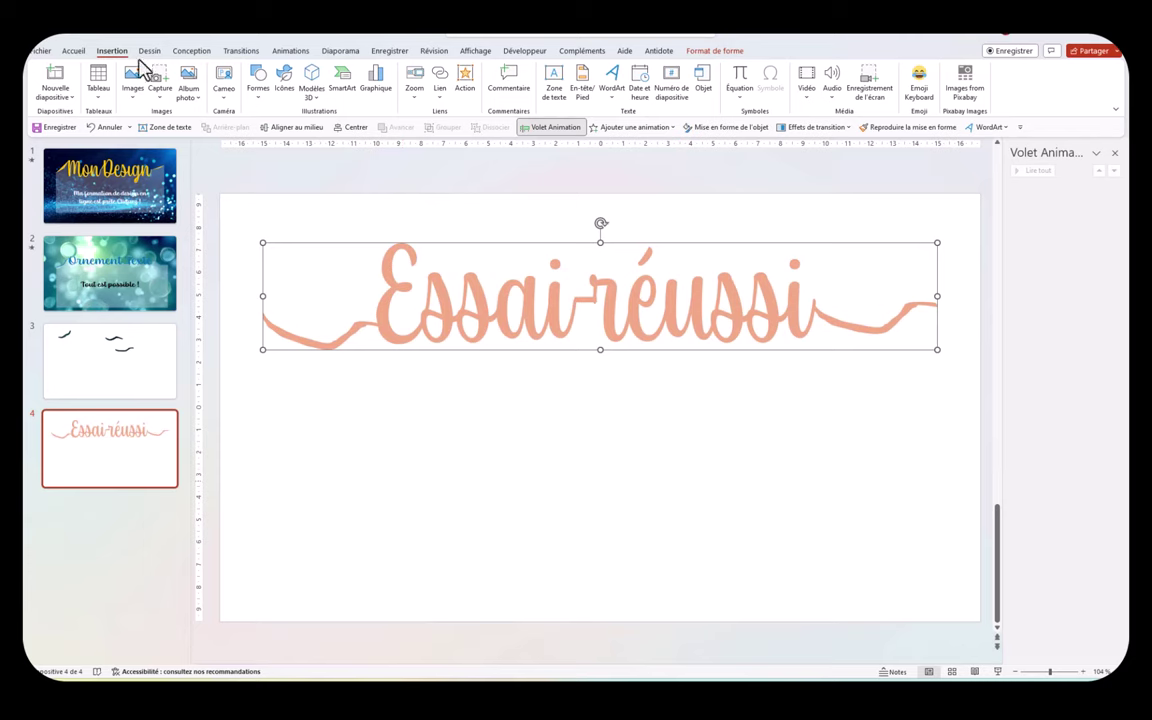
left_click(258, 90)
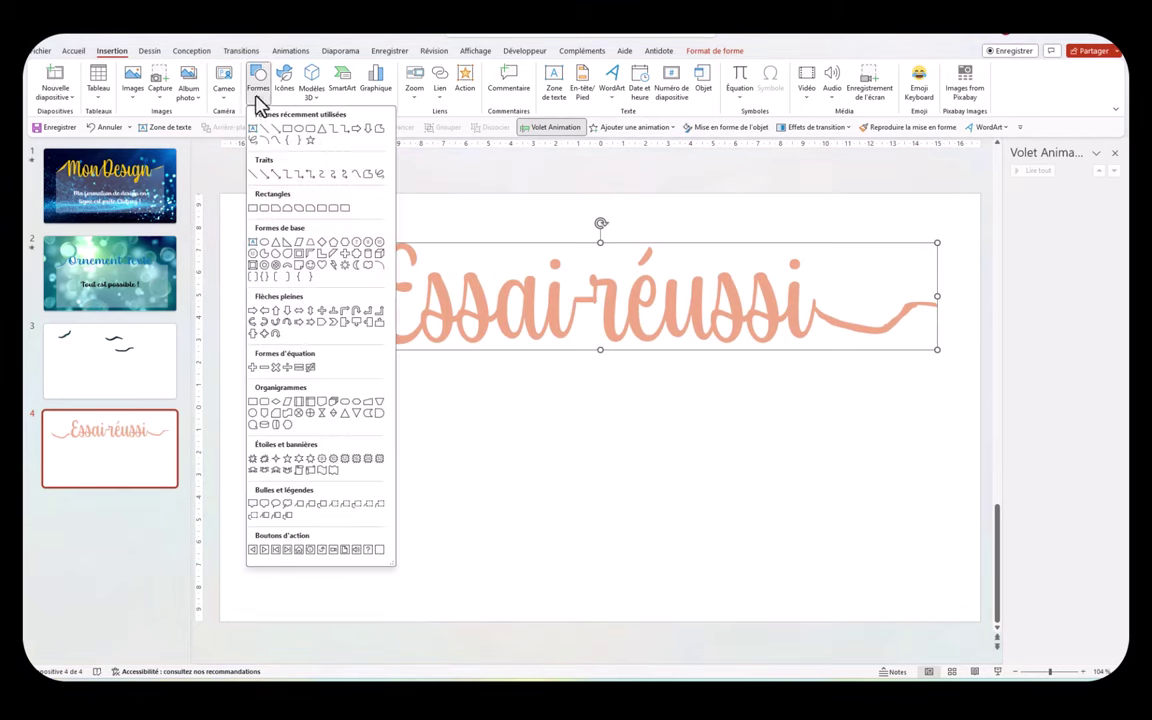
Draw a 29.58 × 12.8 cm rectangle over the title across the slide's middle
left_click(288, 130)
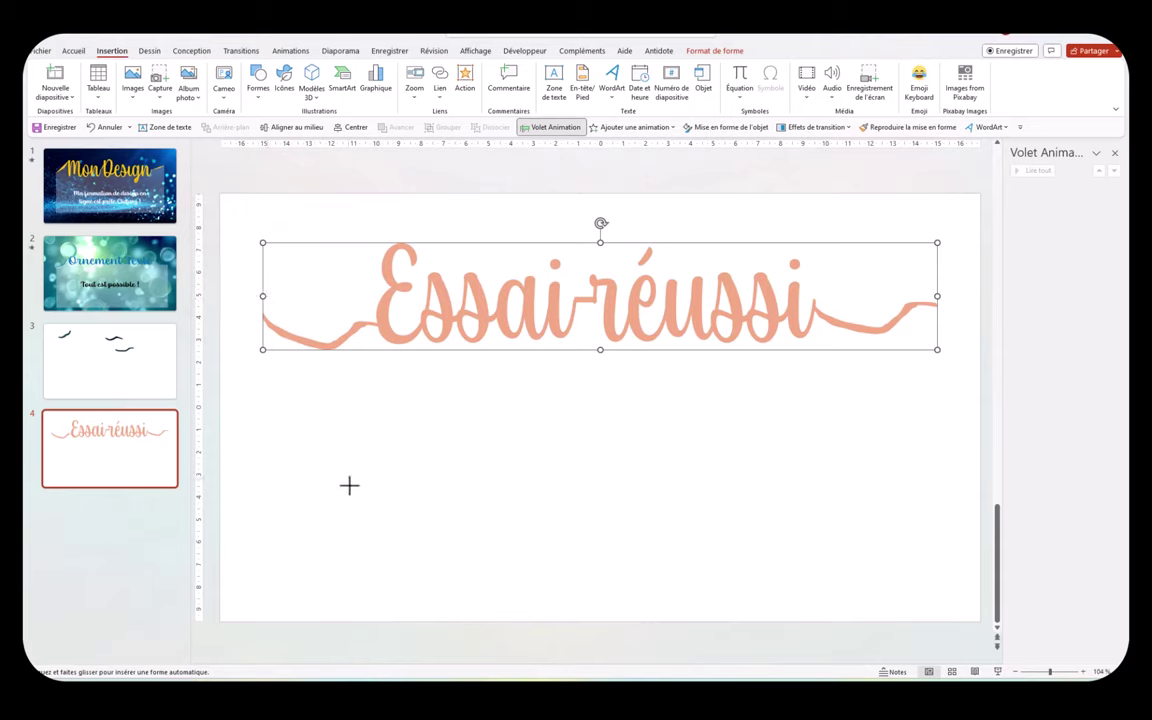
mouse_move(268, 238)
left_mouse_down()
mouse_move(934, 473)
mouse_move(931, 513)
left_mouse_up()
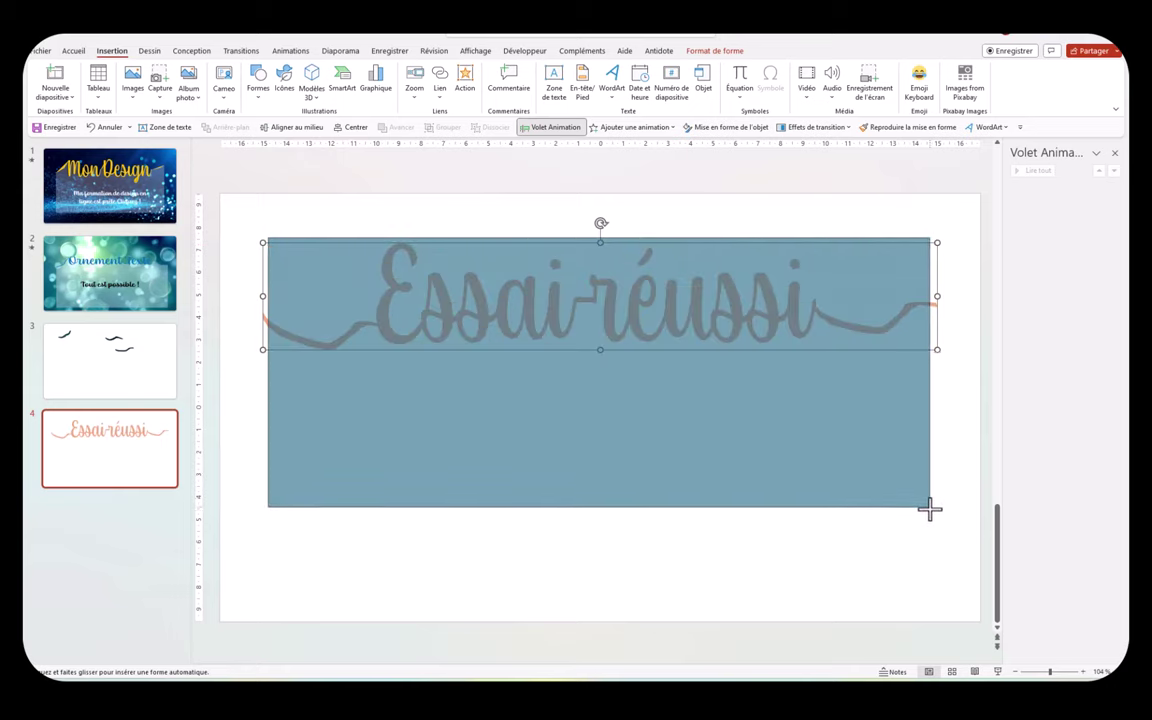
left_click_drag(931, 521, 931, 527)
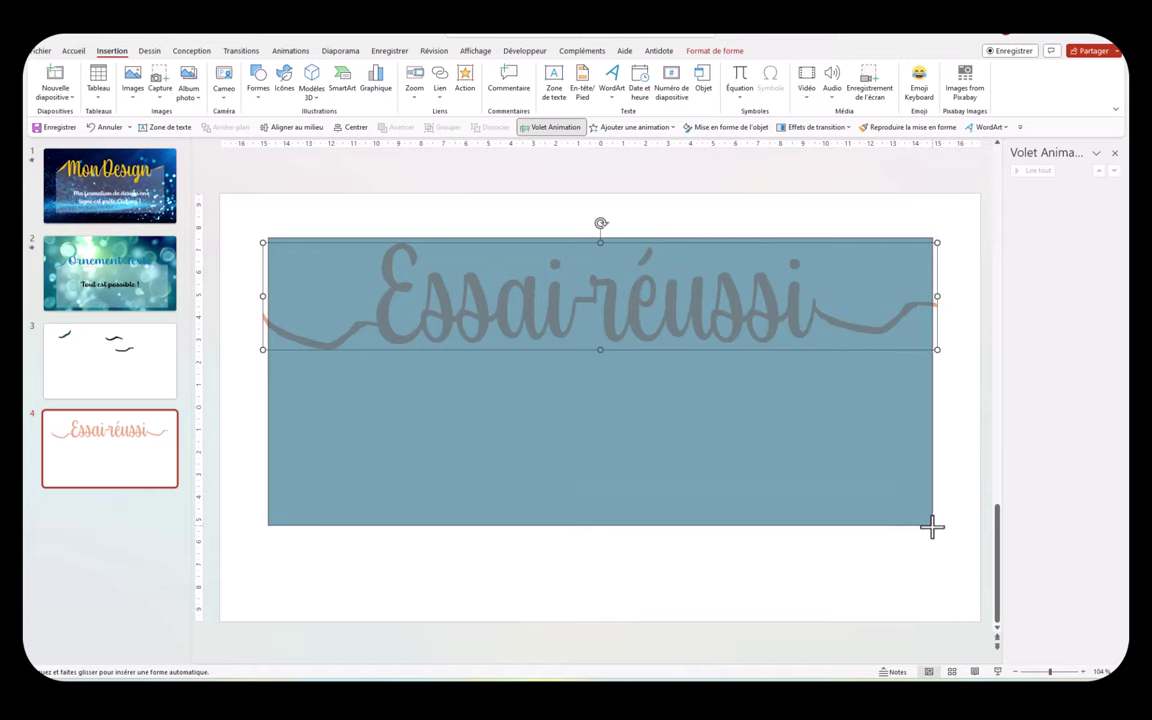
left_click_drag(931, 527, 932, 527)
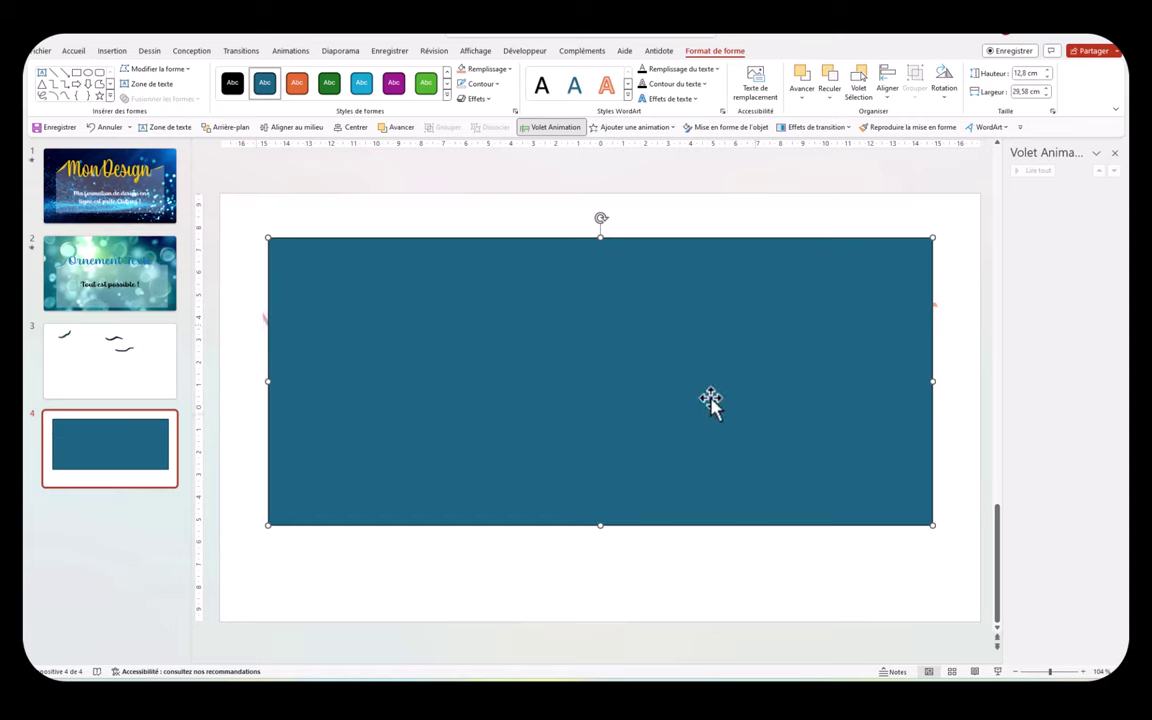
Send the blue rectangle back one layer (Reculer) so it sits behind the salmon Essai réussi title
right_click(640, 380)
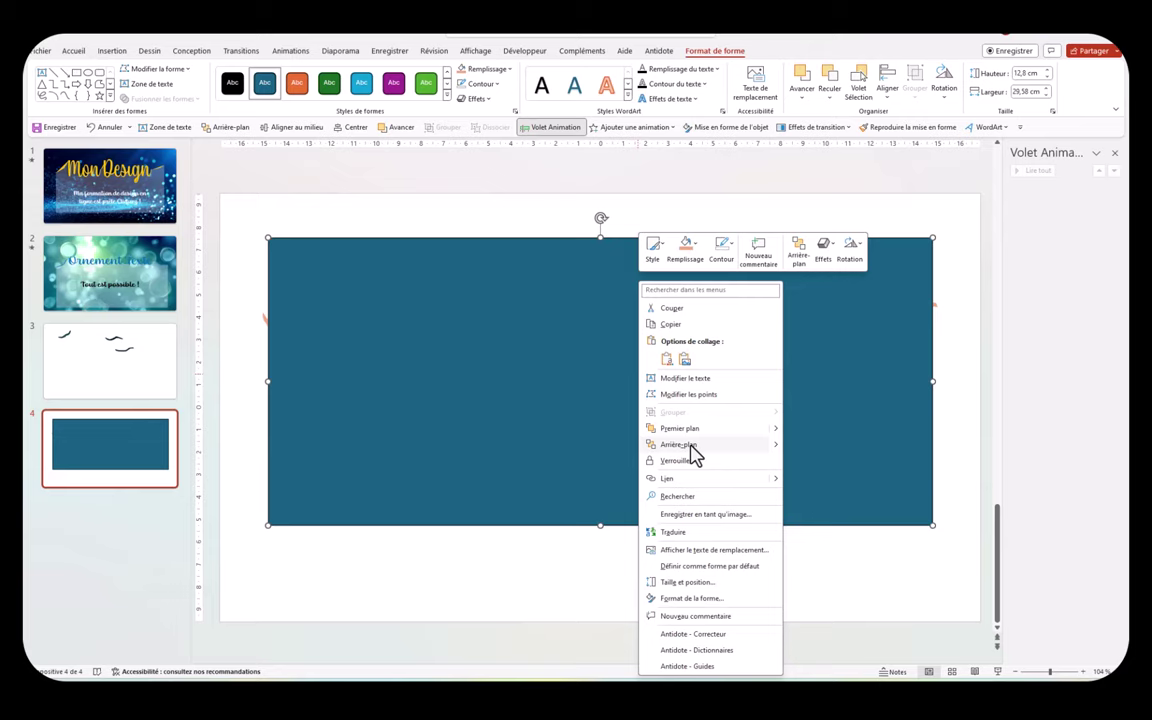
mouse_move(775, 446)
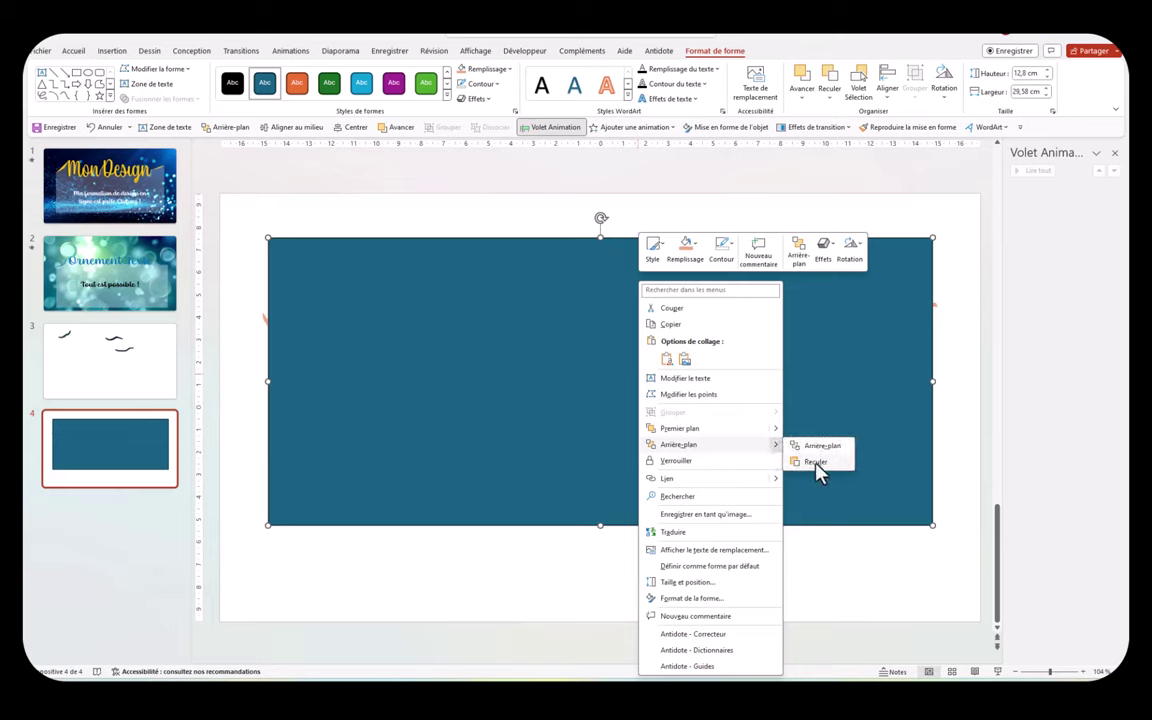
left_click(817, 464)
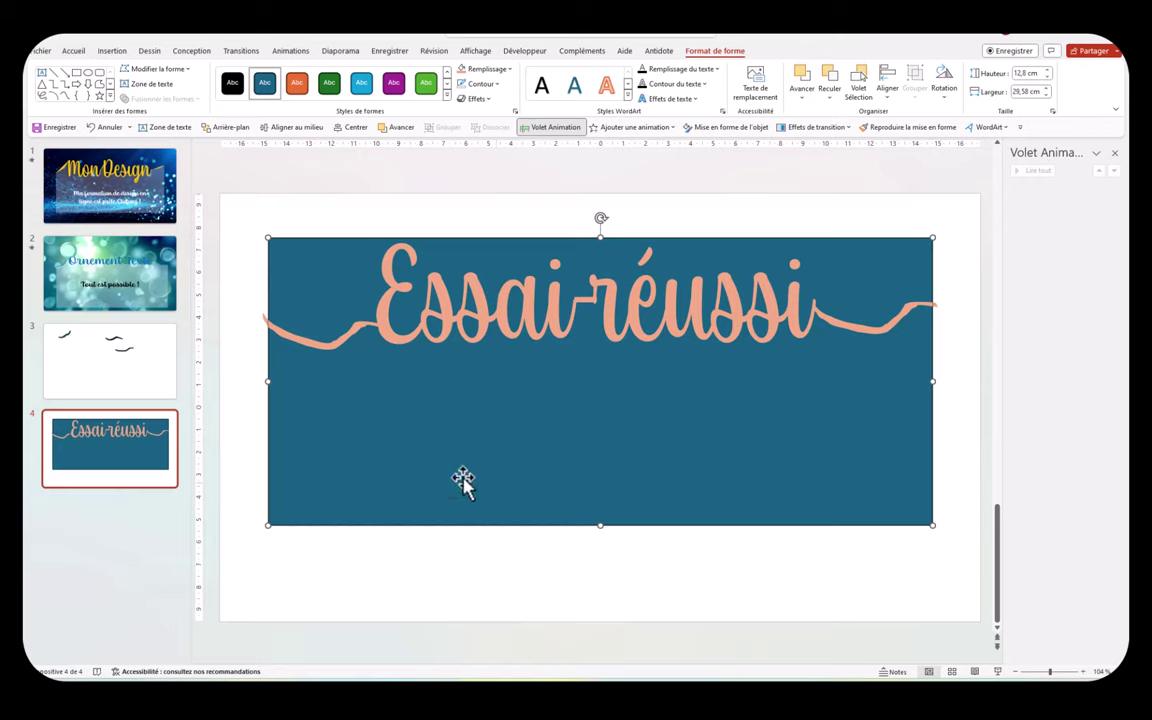
left_click(390, 610)
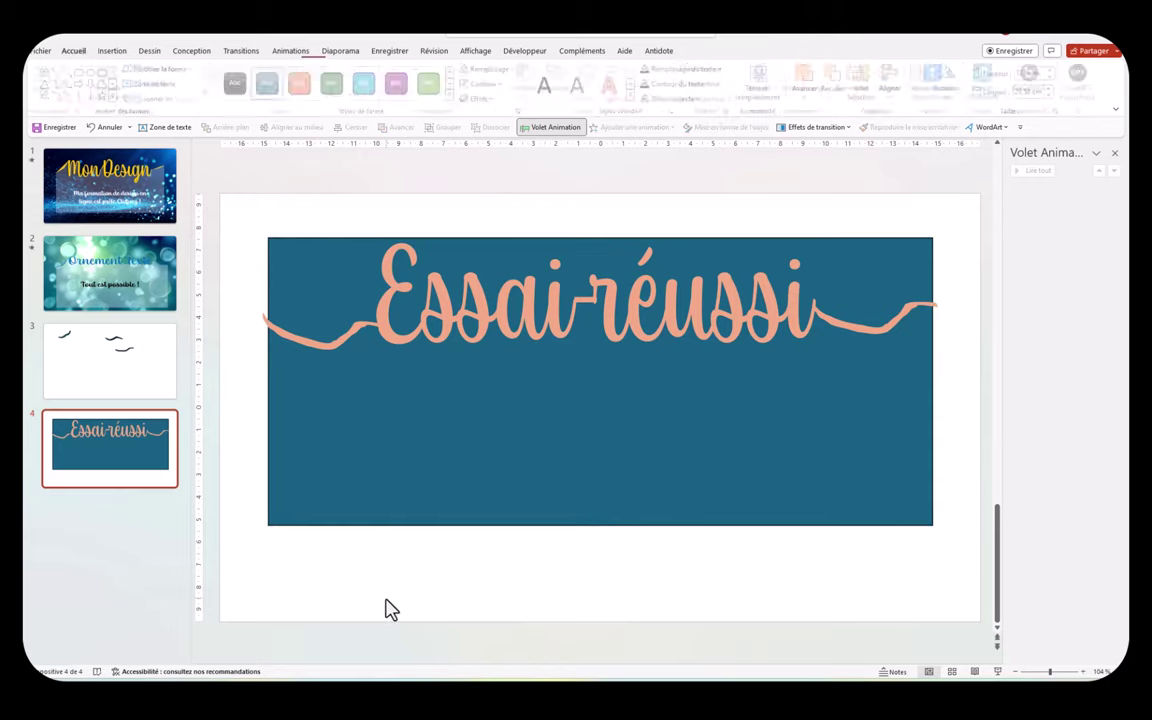
left_click(400, 260)
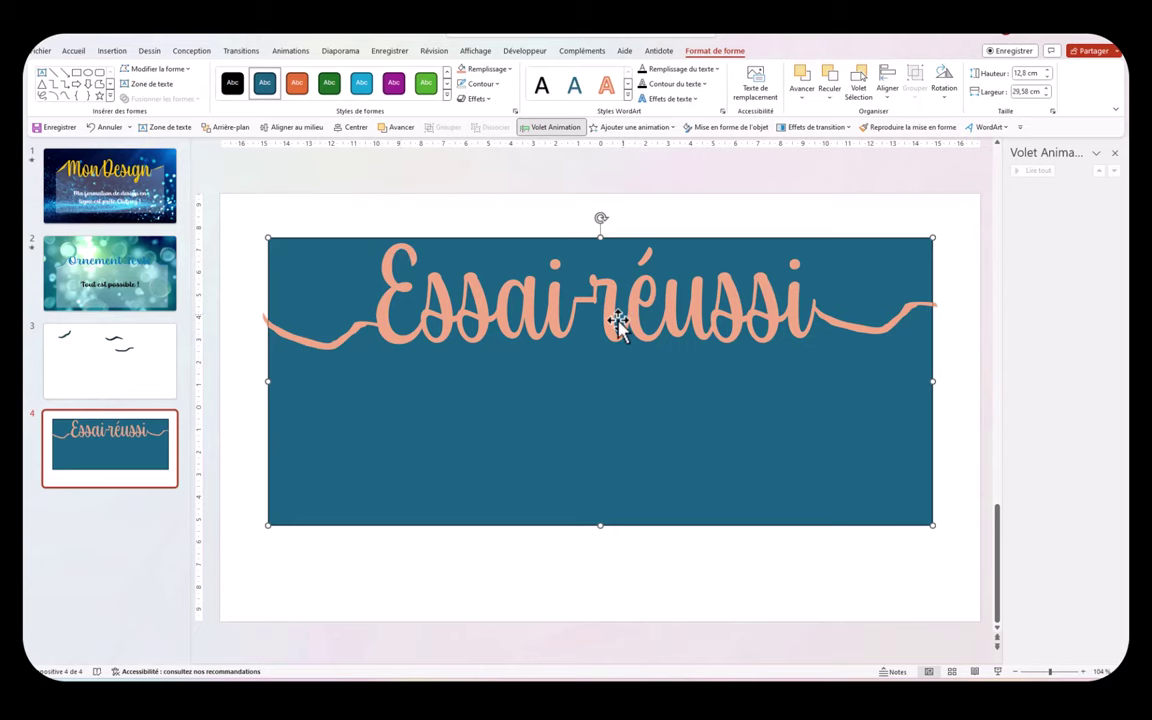
Select the Essai réussi title plus the blue rectangle and apply Fusionner les formes > Fragmenter
key("Escape")
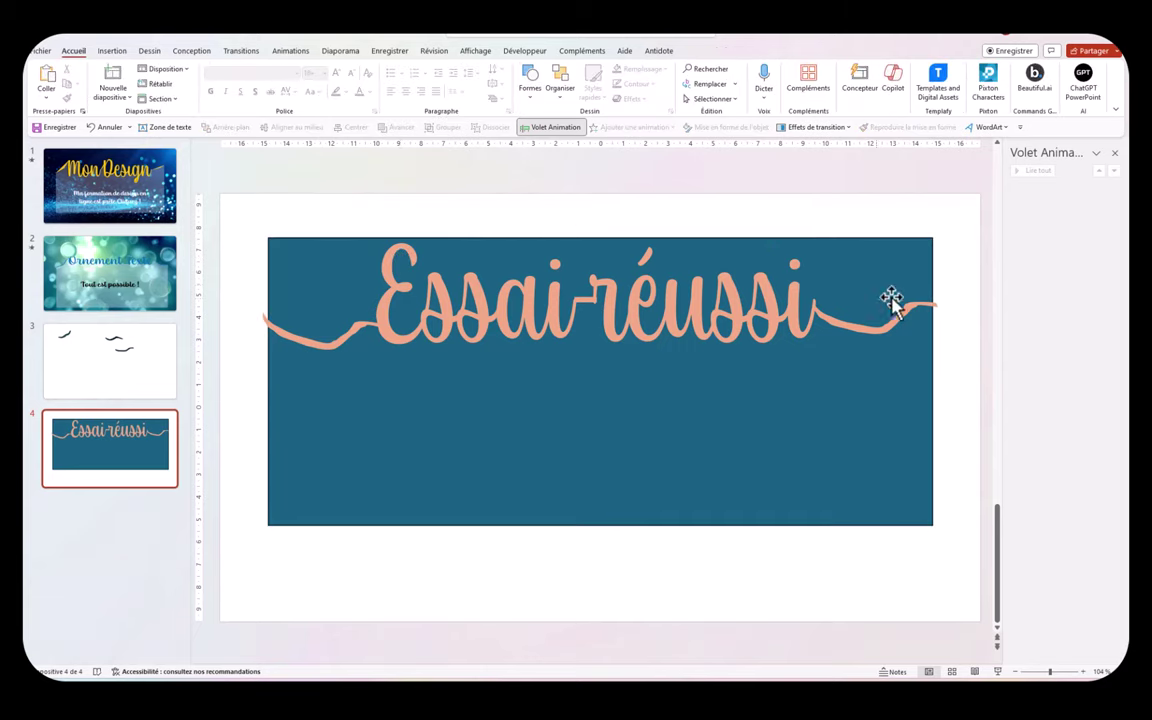
left_click(930, 306)
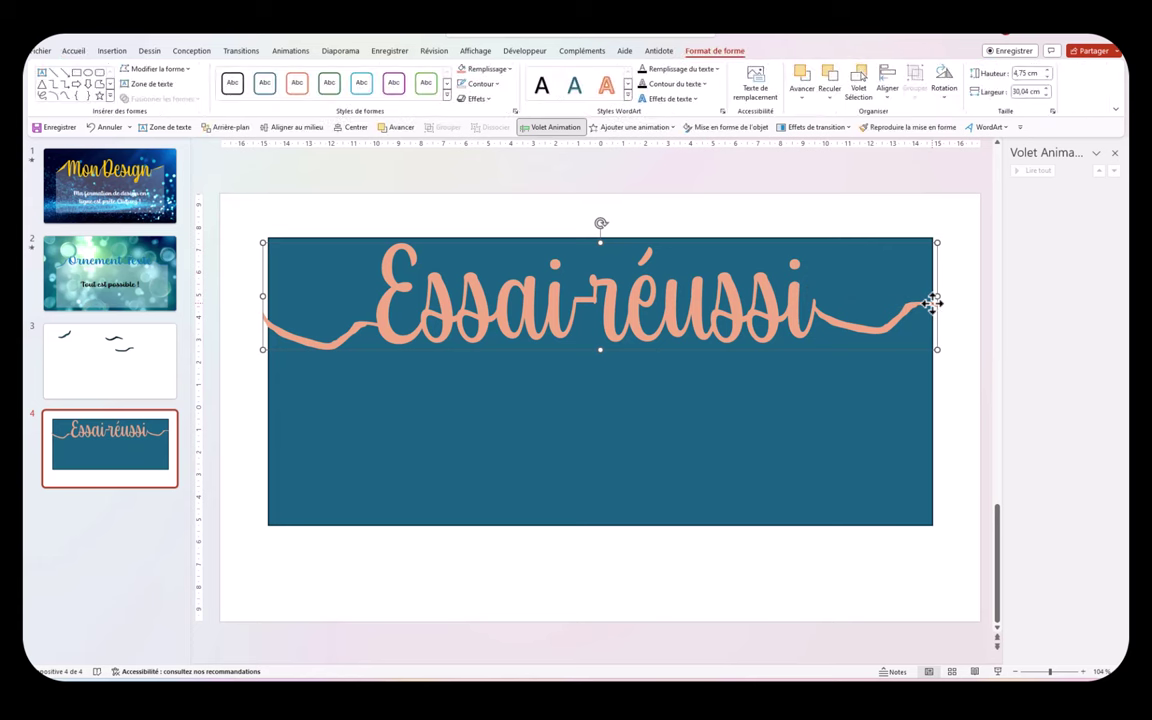
left_click(578, 470, "ctrl")
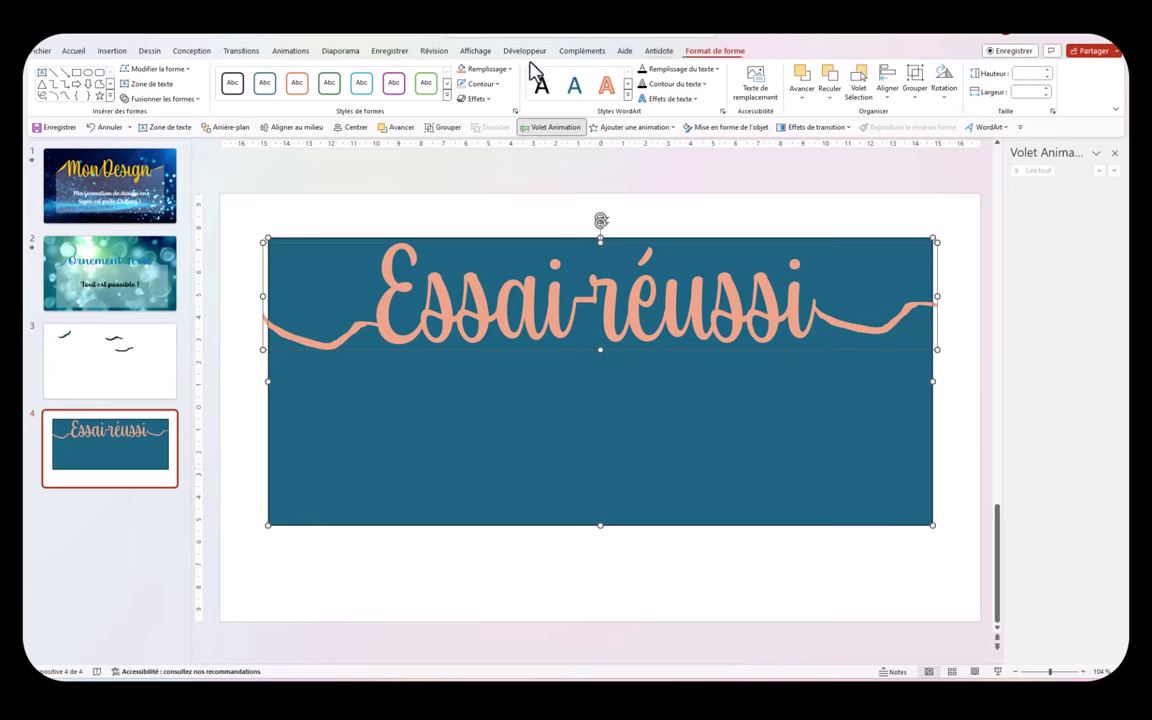
left_click(199, 100)
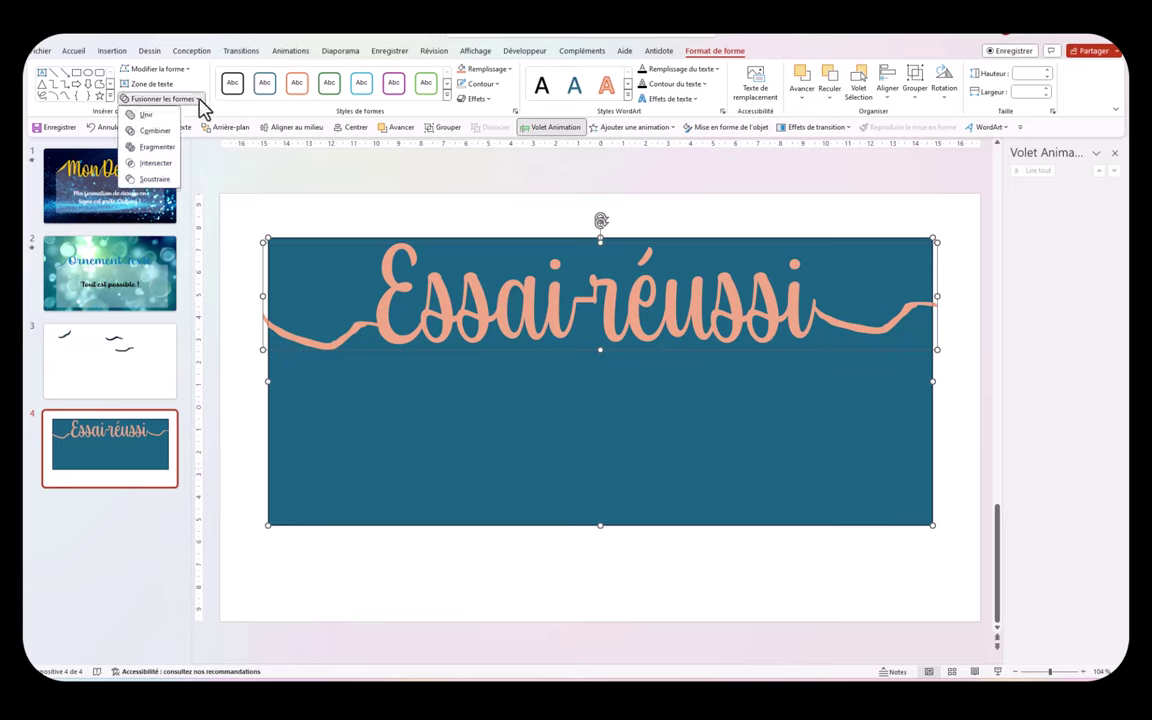
left_click(153, 148)
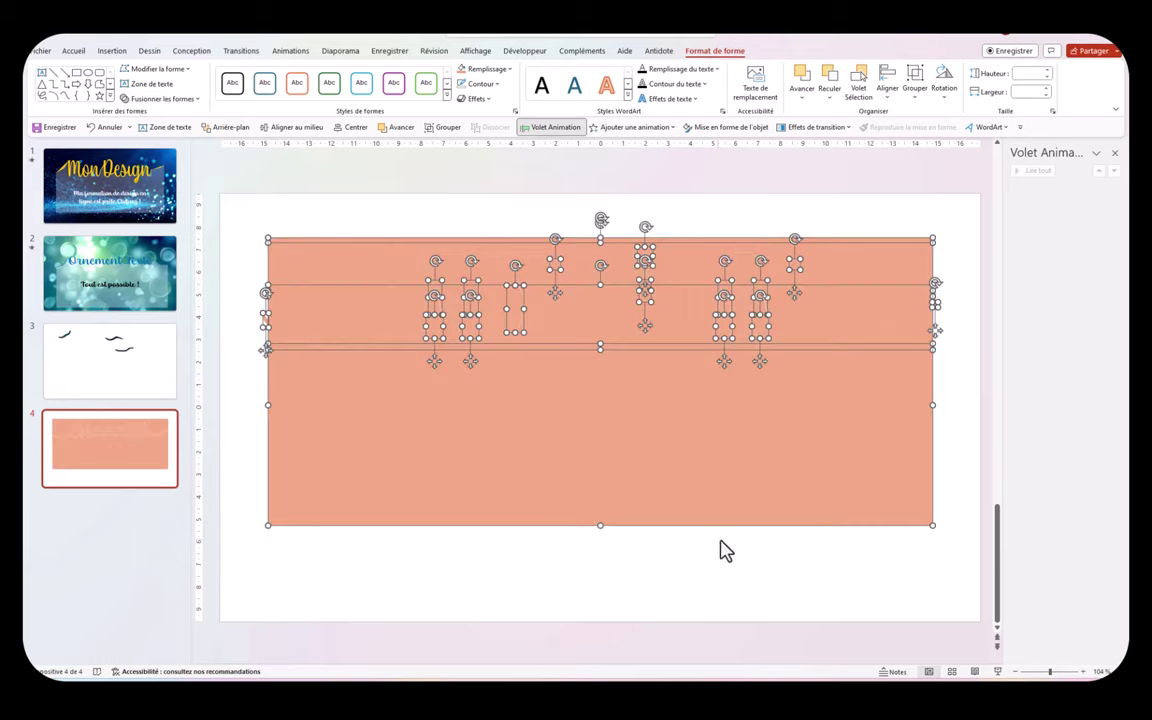
Fill the lower panel fragment with grey
left_click(340, 215)
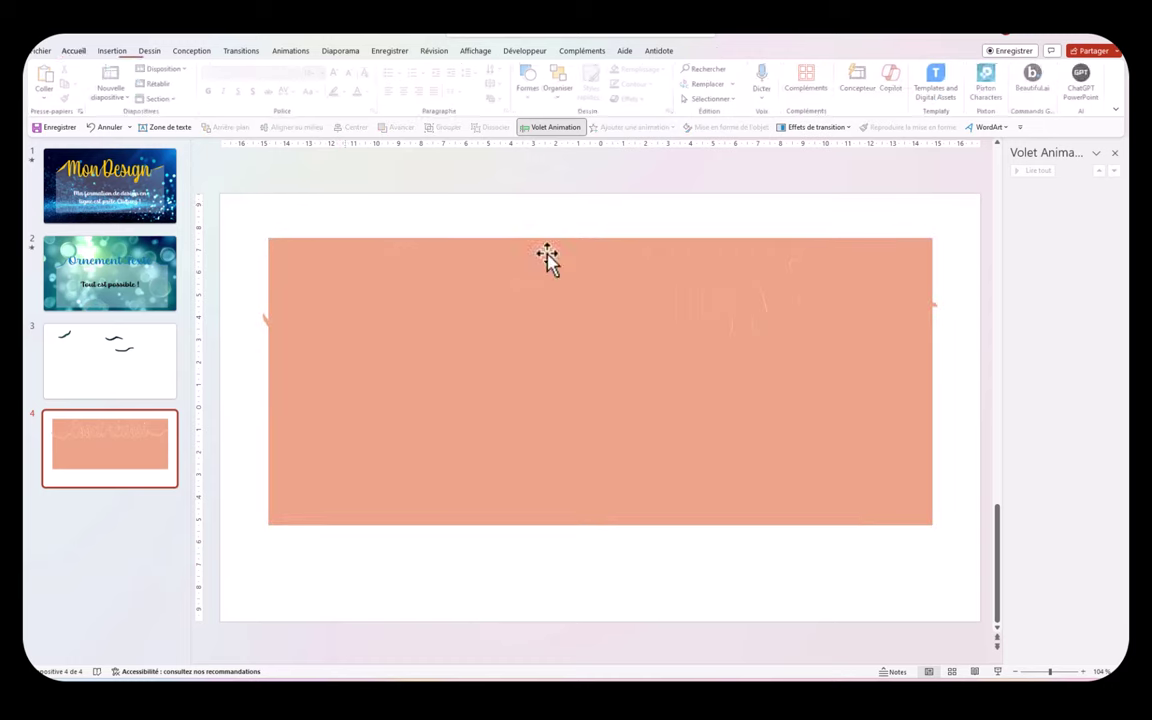
left_click(877, 499)
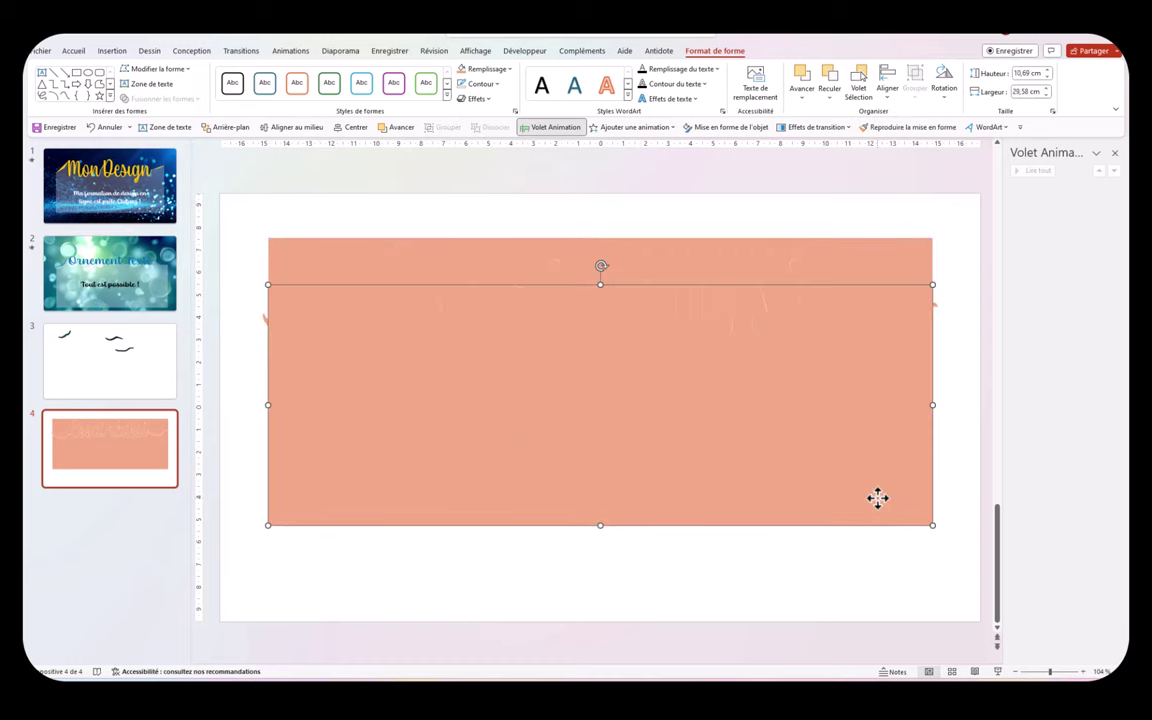
left_click(508, 70)
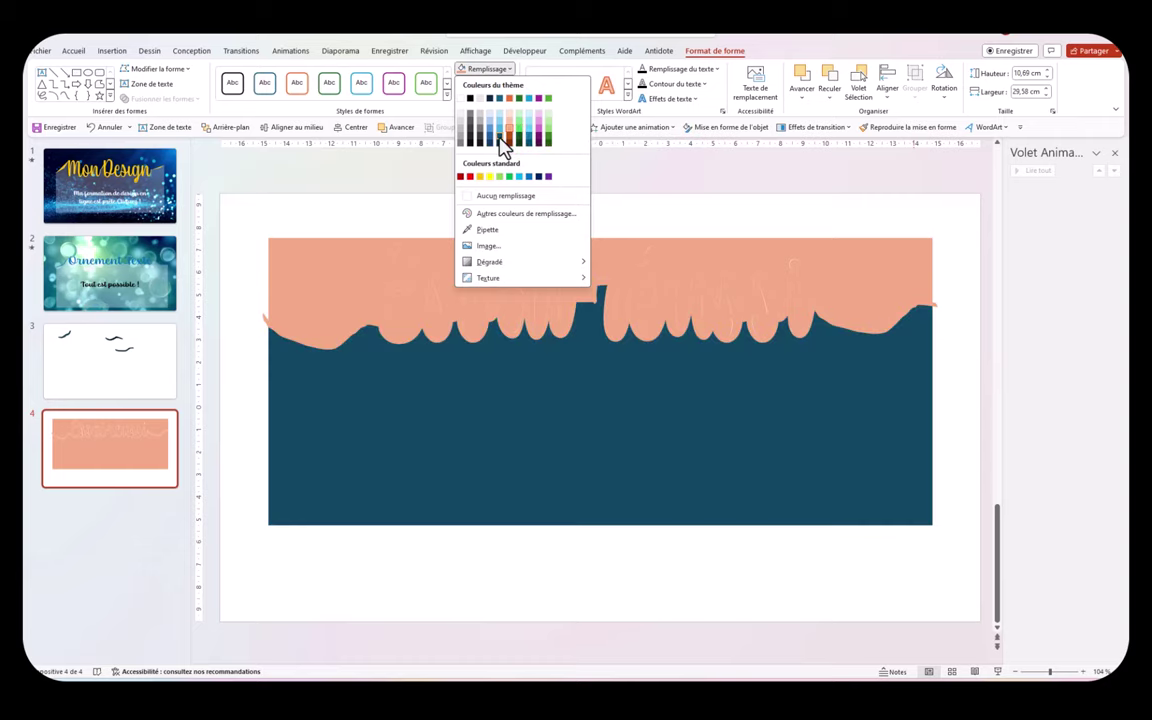
left_click(470, 141)
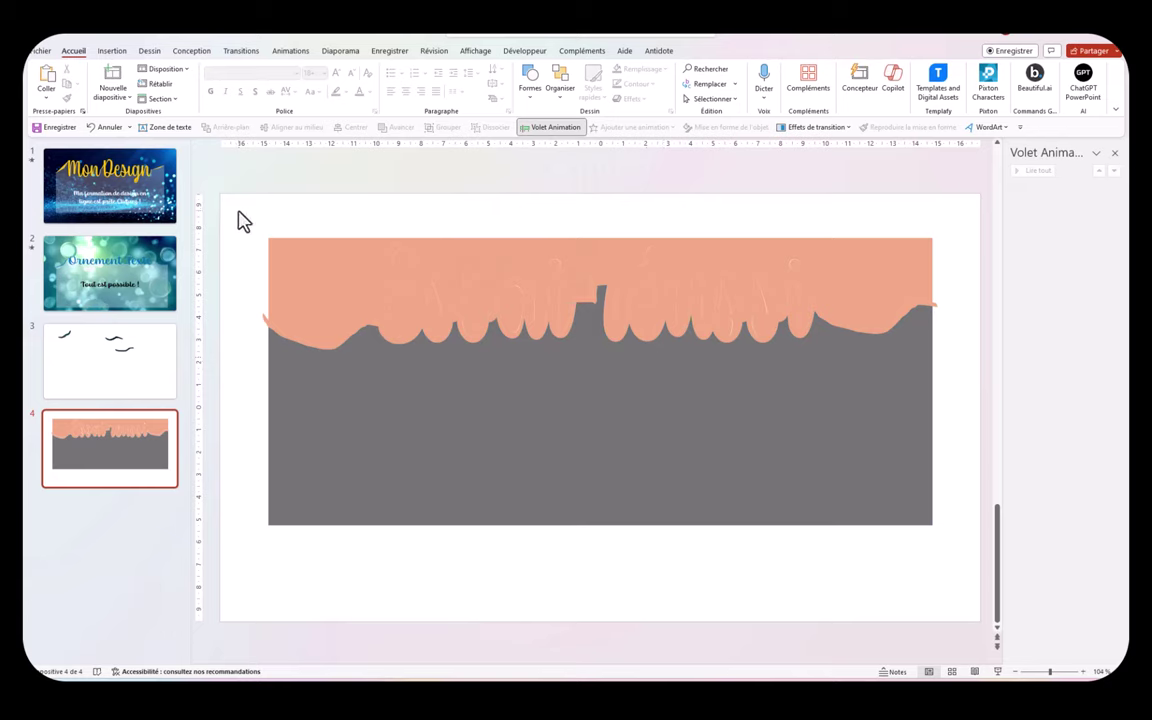
Delete the salmon top fragment above the lettering
left_click(360, 404)
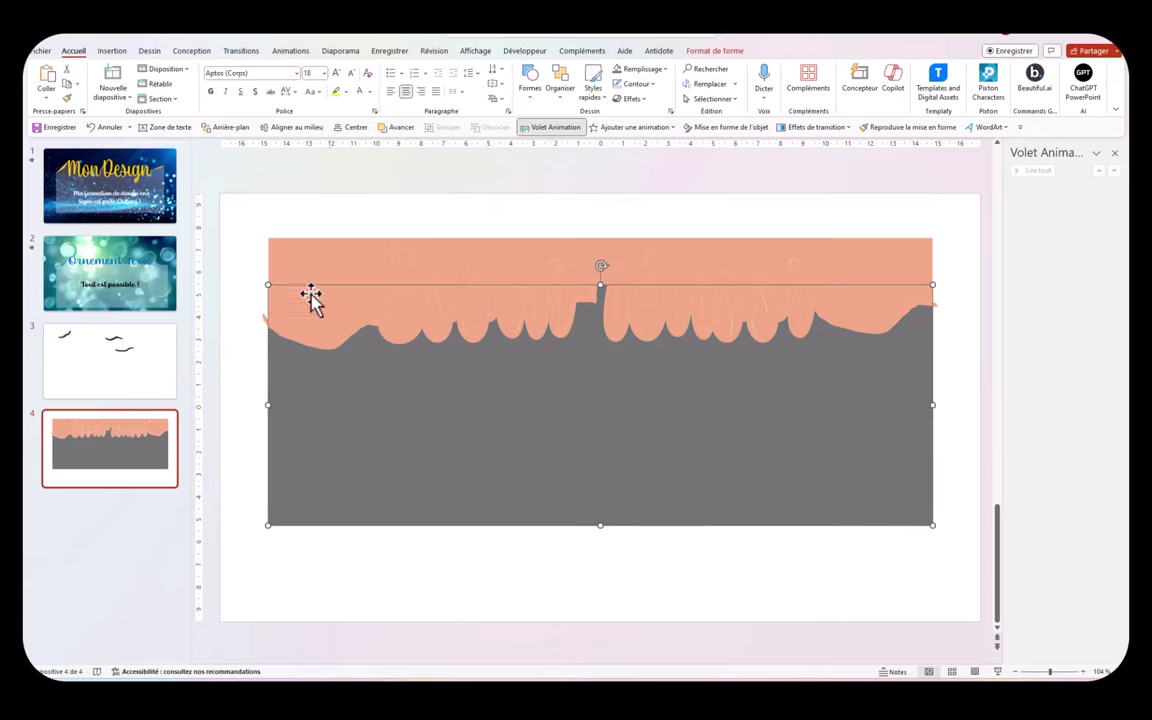
left_click(297, 262)
key("Delete")
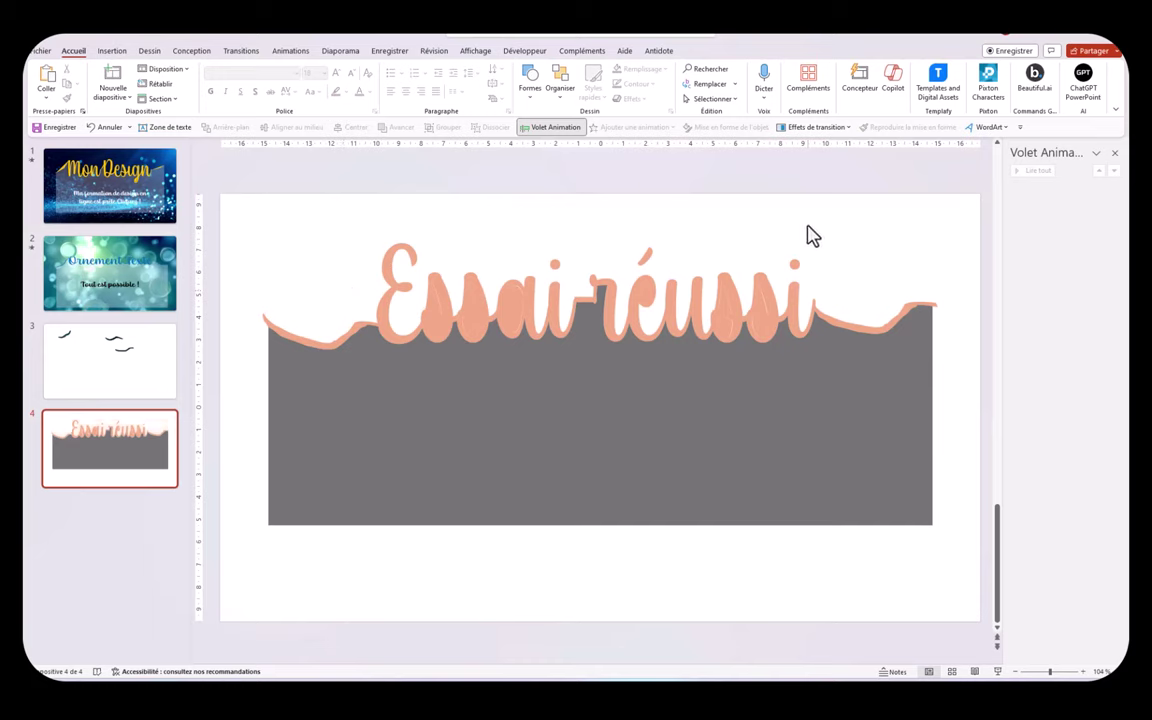
left_click(434, 316)
left_click(436, 319)
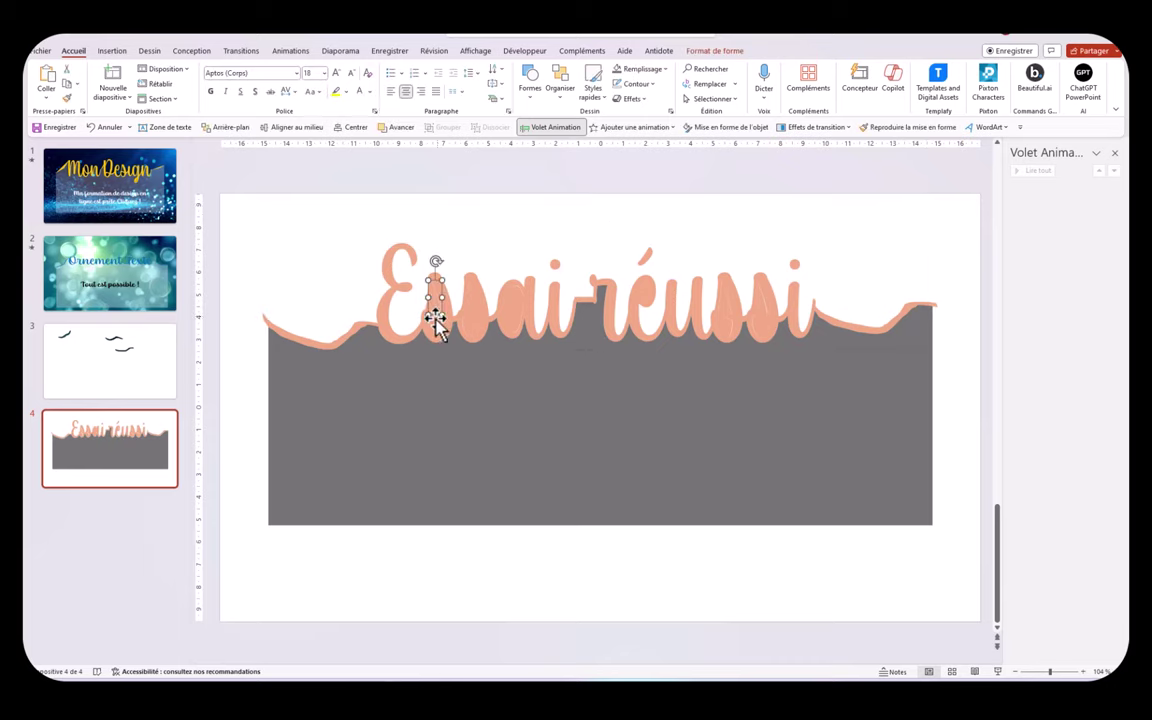
key("Escape")
left_click(432, 316)
key("Escape")
left_click(474, 327)
left_click(474, 327)
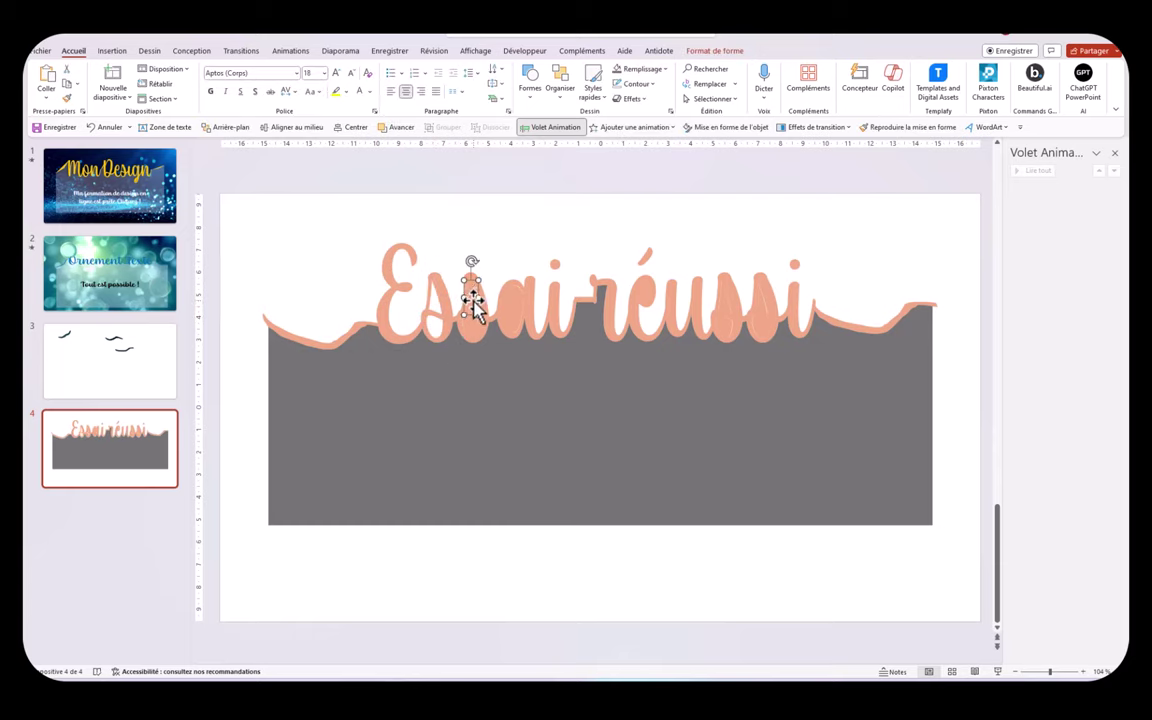
key("Escape")
left_click(474, 327)
left_click(471, 325)
key("Escape")
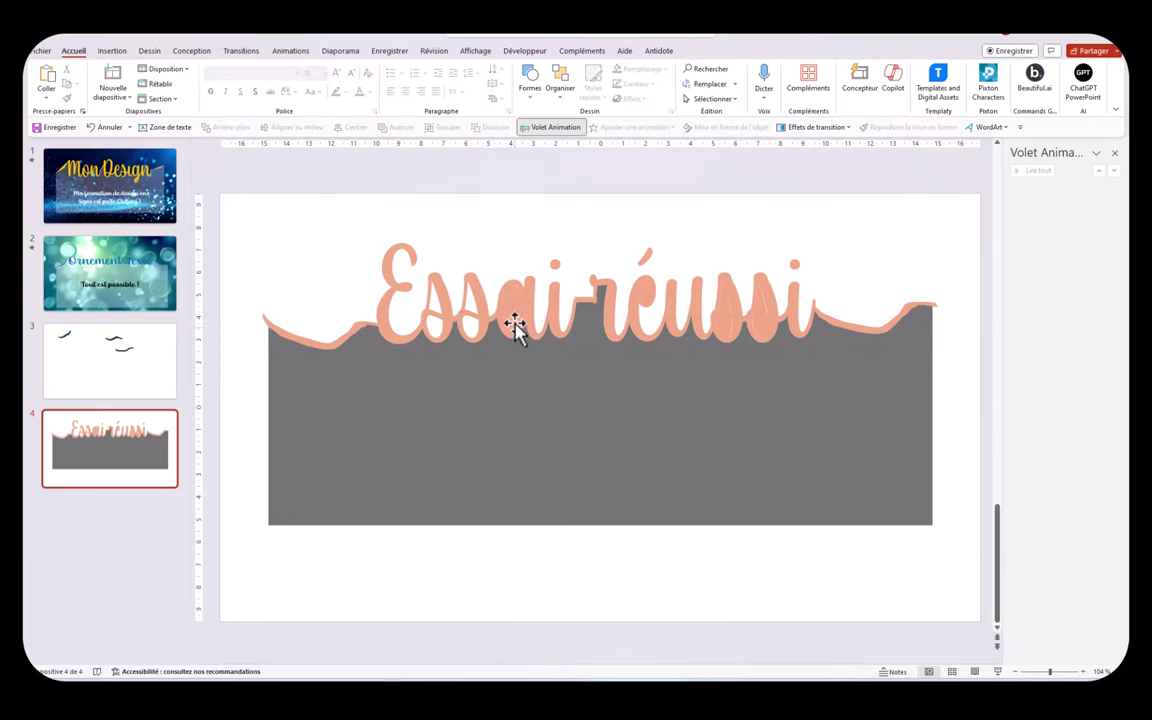
left_click(515, 325)
key("Escape")
left_click(650, 302)
key("Escape")
left_click(727, 316)
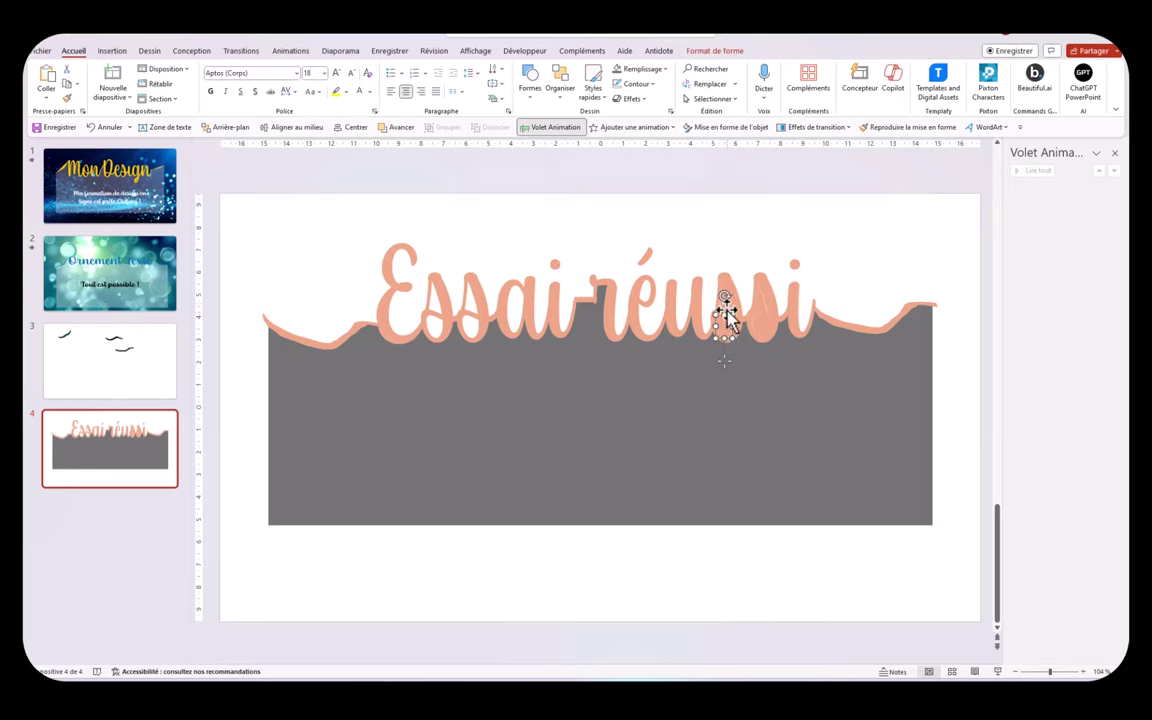
key("Escape")
left_click(726, 270)
key("Escape")
left_click(767, 305)
key("Escape")
left_click(762, 320)
key("Escape")
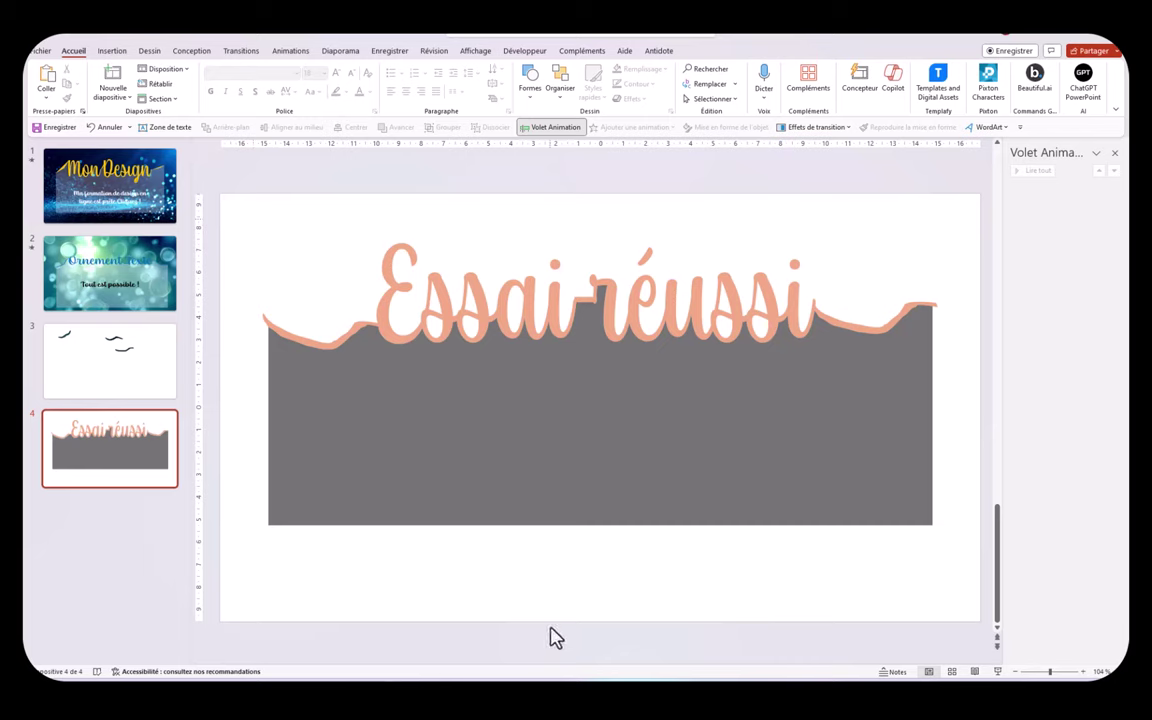
left_click(935, 310)
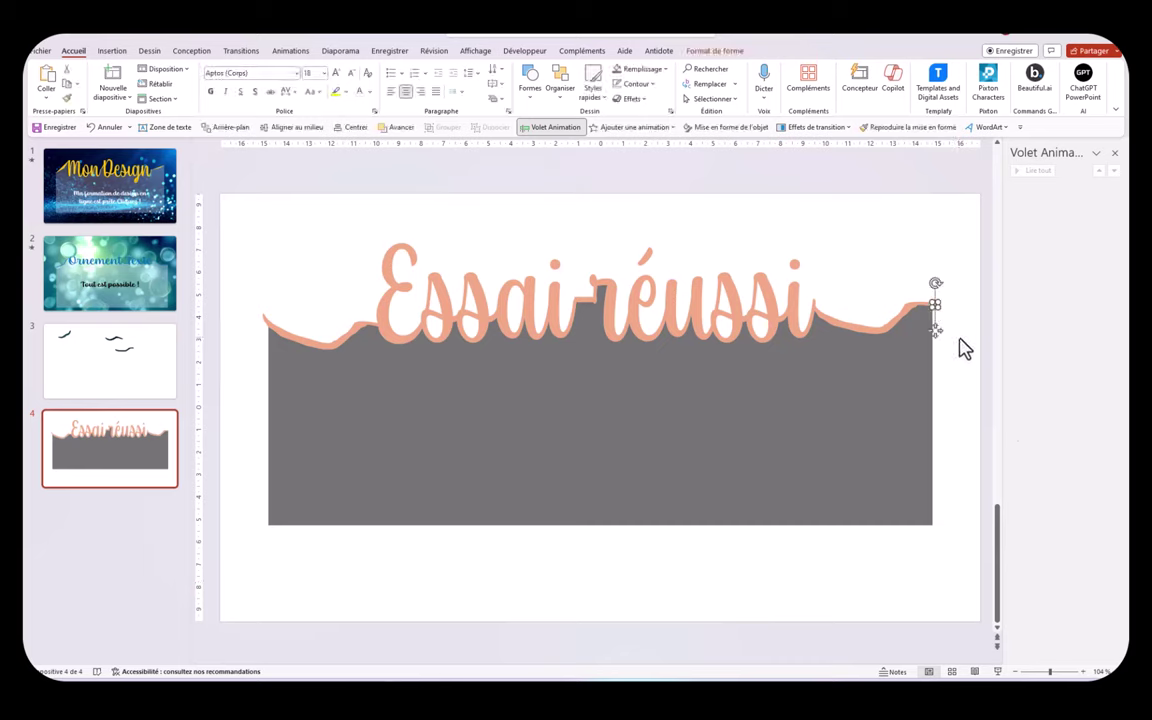
left_click(960, 350)
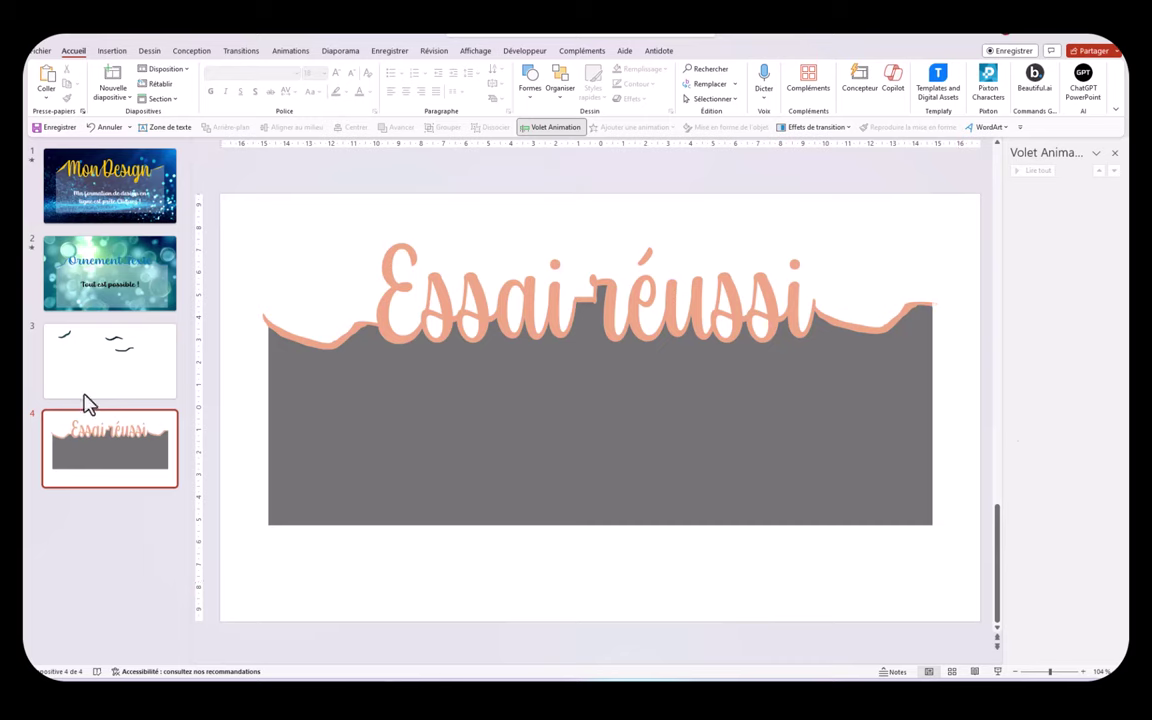
left_click(263, 322)
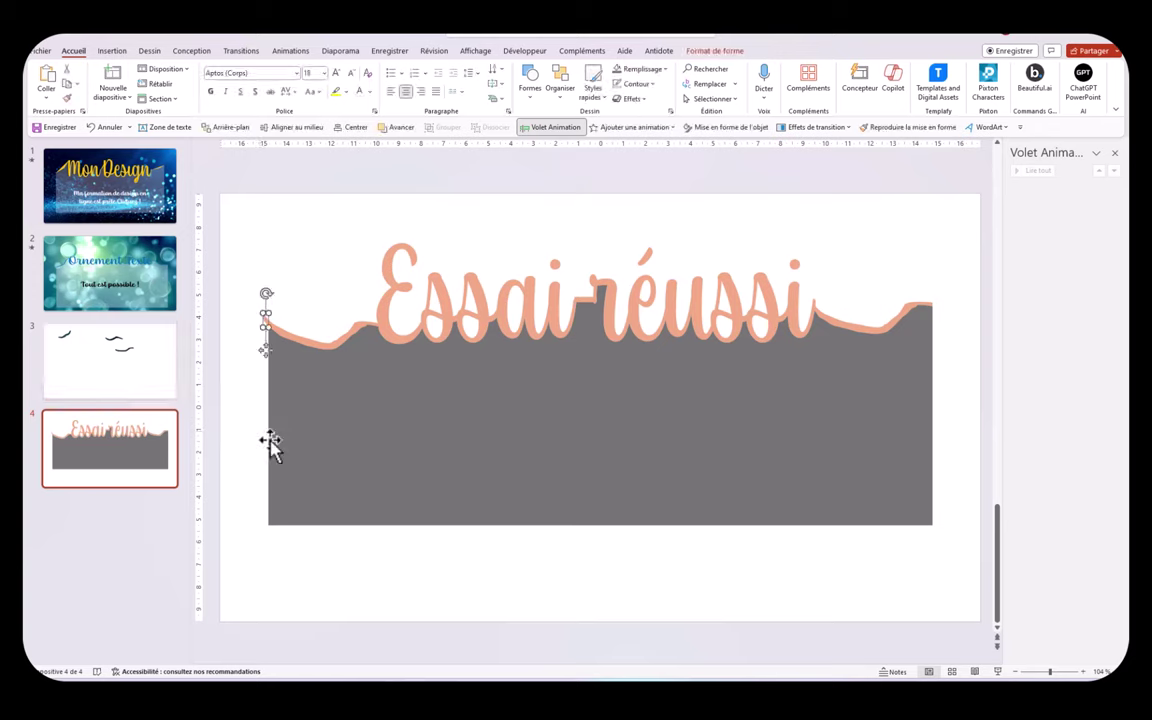
left_click(548, 553)
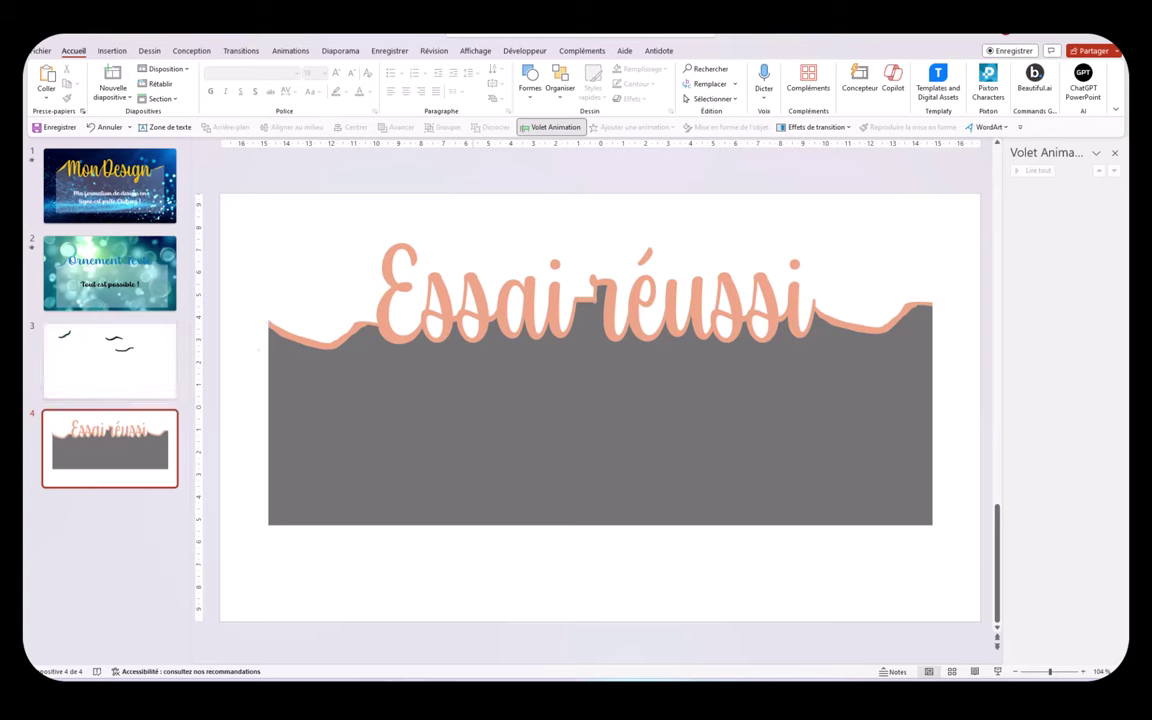
Insert the rippling turquoise water clip from the Images de photothèque Vidéos library onto slide 4
mouse_move(391, 676)
left_click(113, 53)
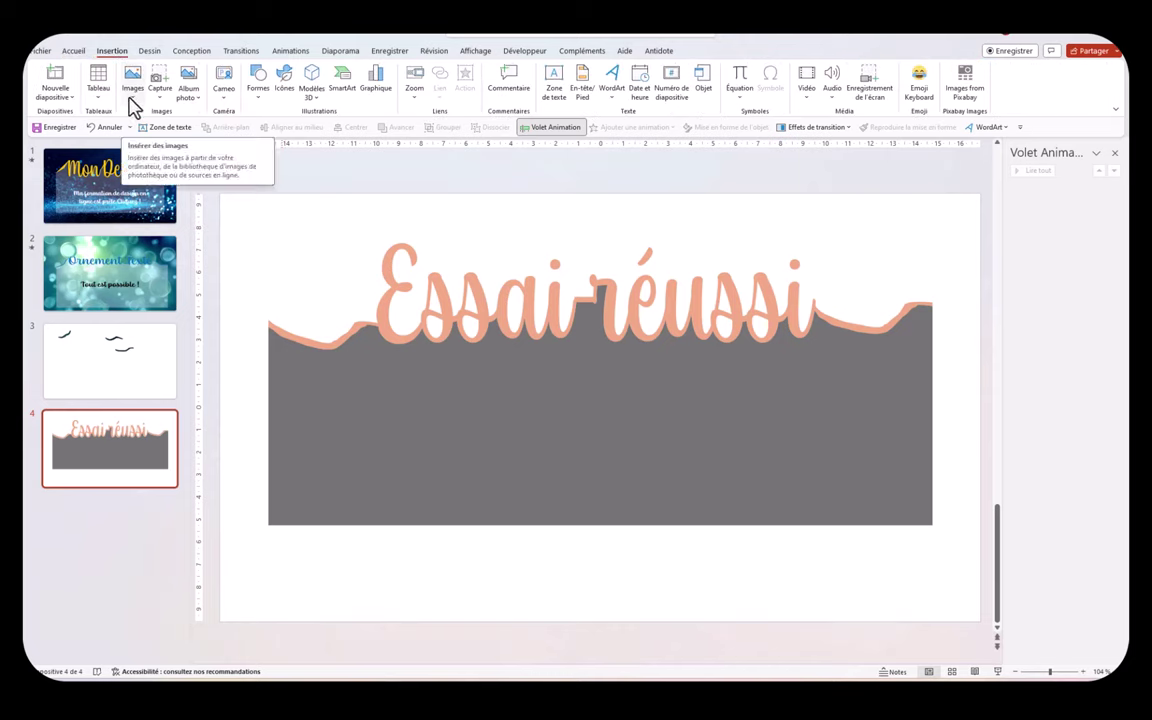
left_click(134, 100)
left_click(155, 148)
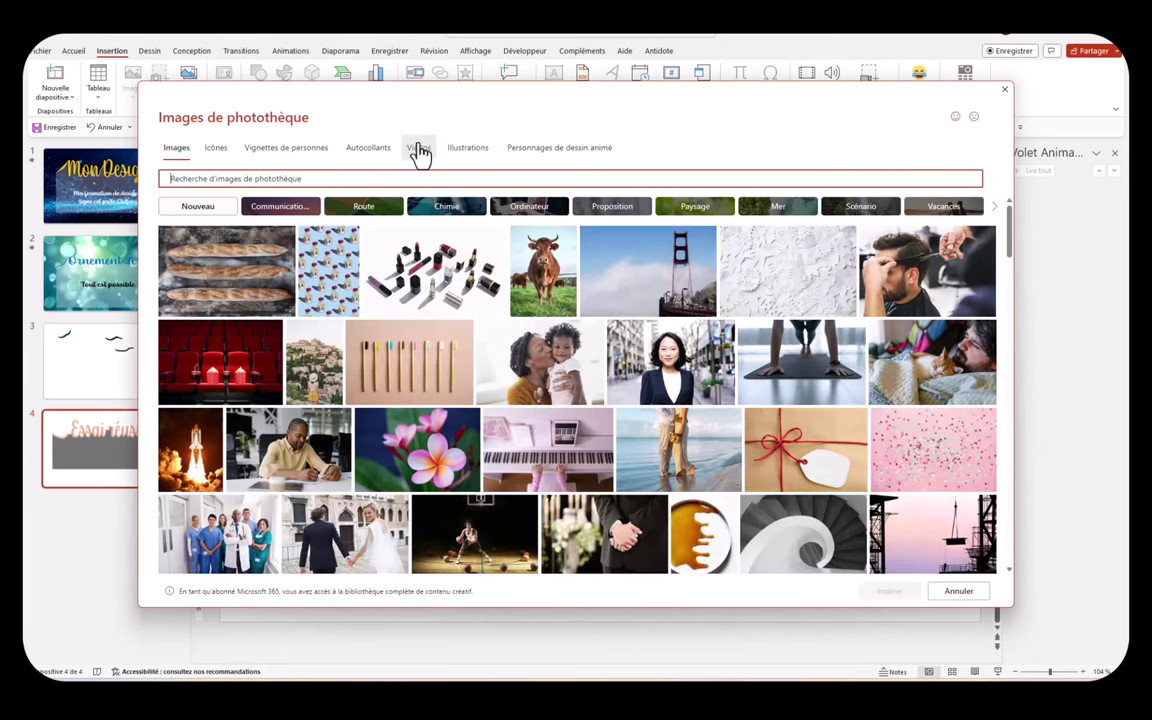
left_click(420, 152)
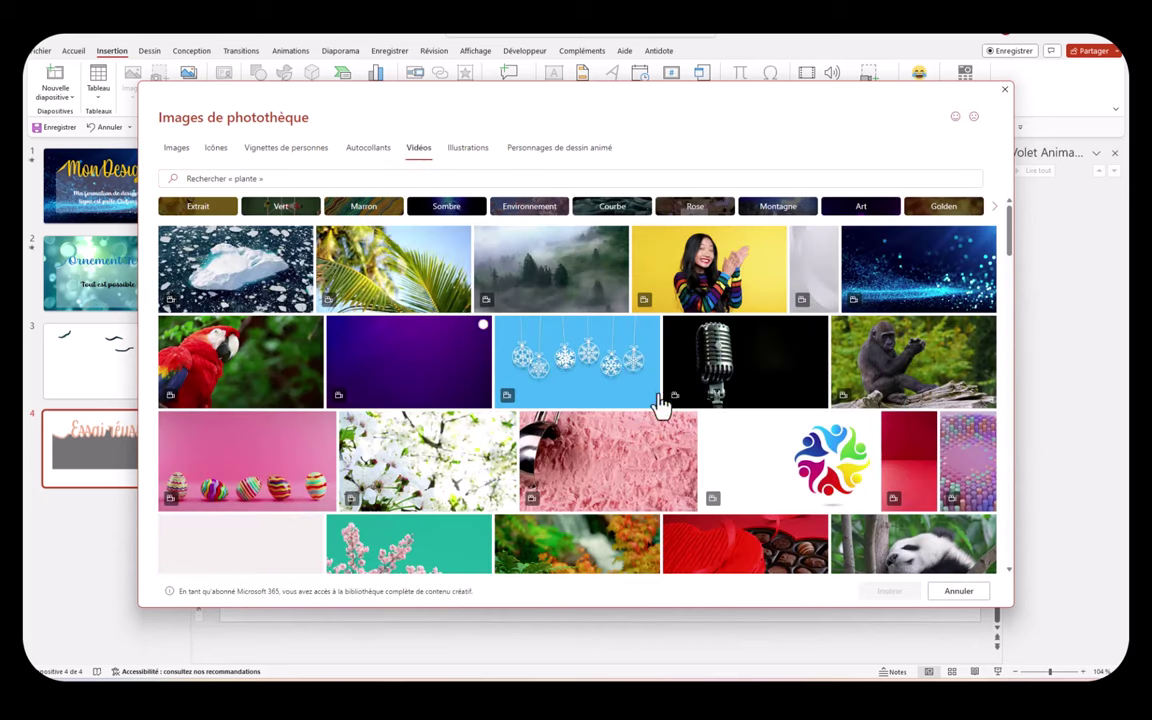
scroll(635, 340, "down", 1)
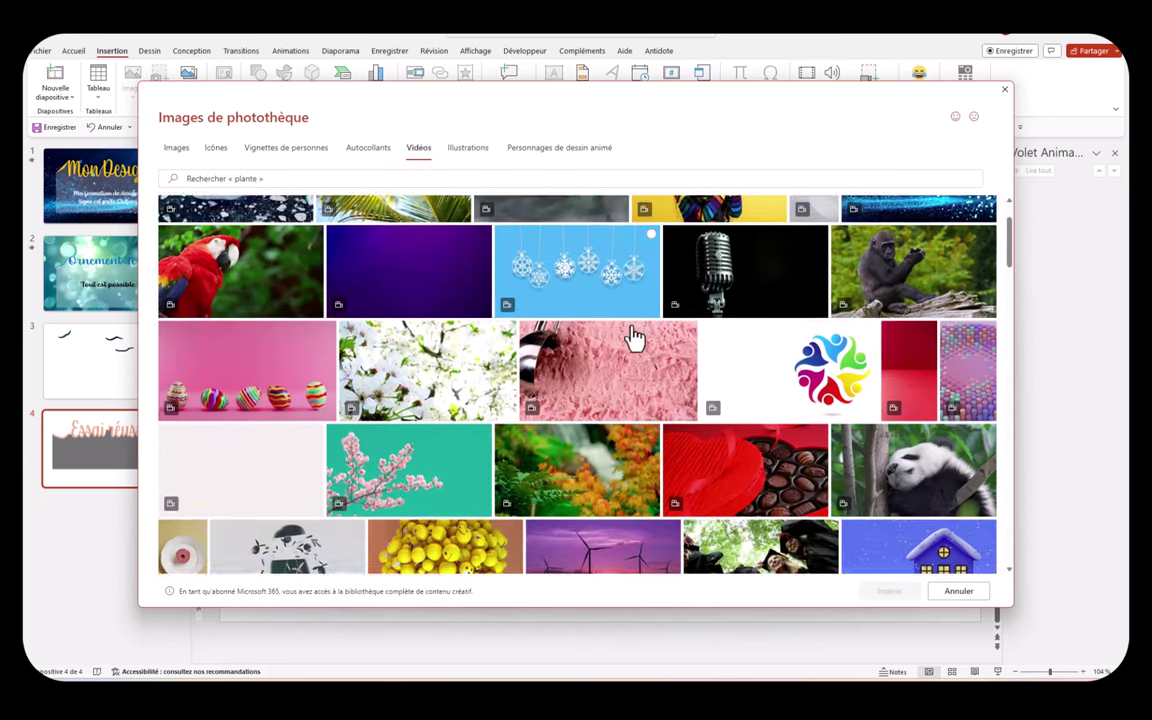
scroll(640, 320, "down", 4)
scroll(630, 305, "down", 1)
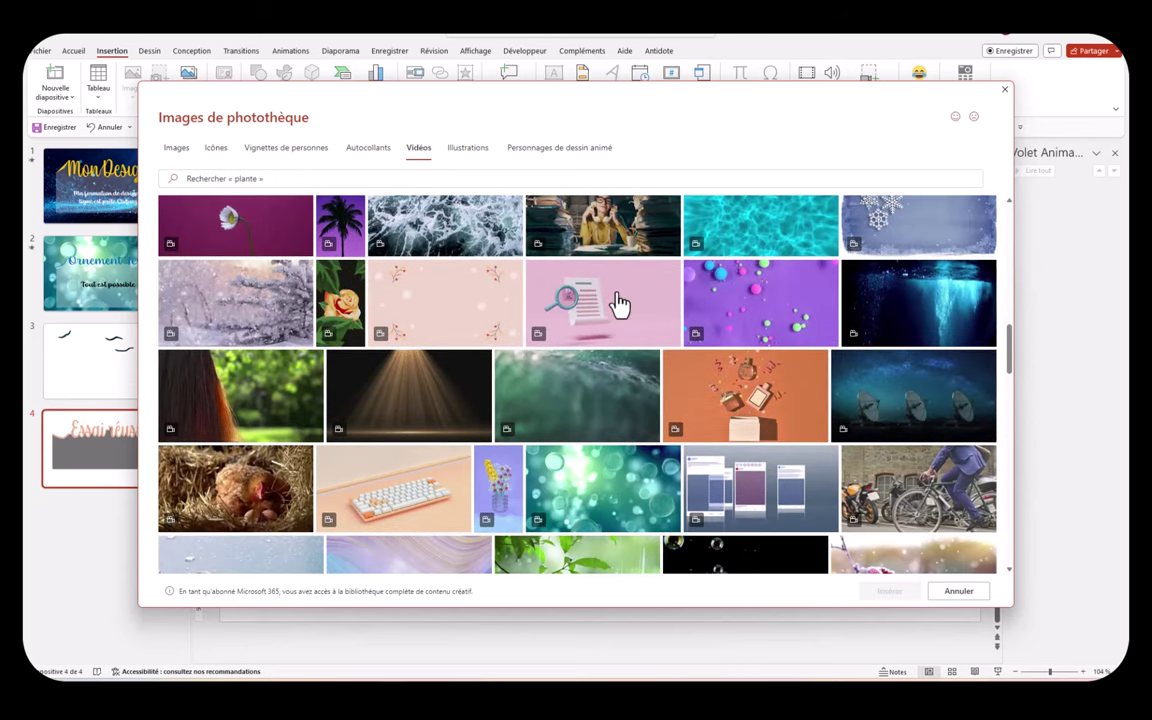
left_click(764, 228)
left_click(889, 591)
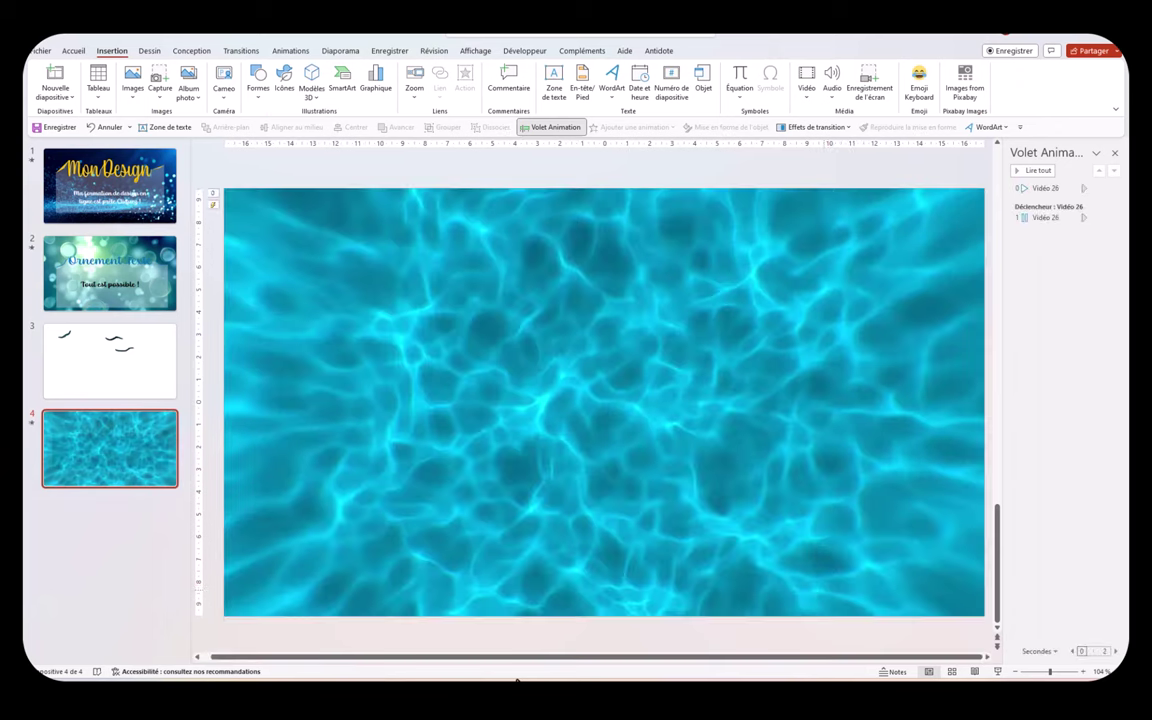
Send the water video to the back (Mettre à l'arrière-plan) and view its Lecture playback settings
right_click(667, 350)
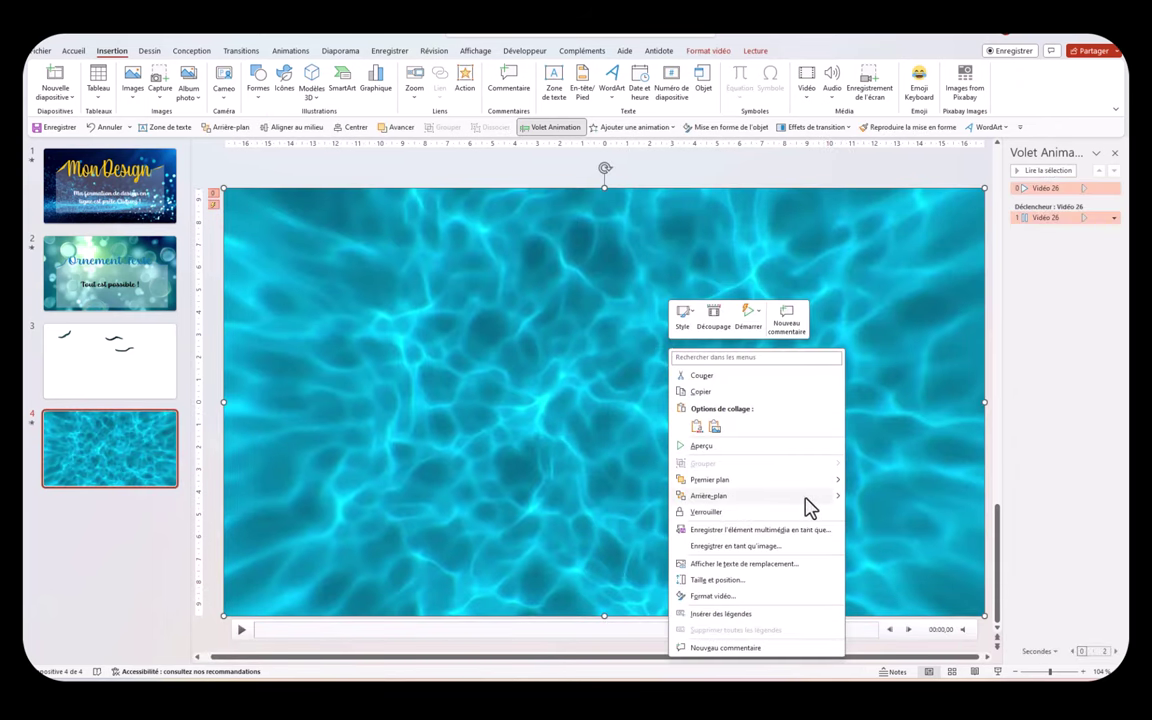
mouse_move(836, 500)
left_click(878, 499)
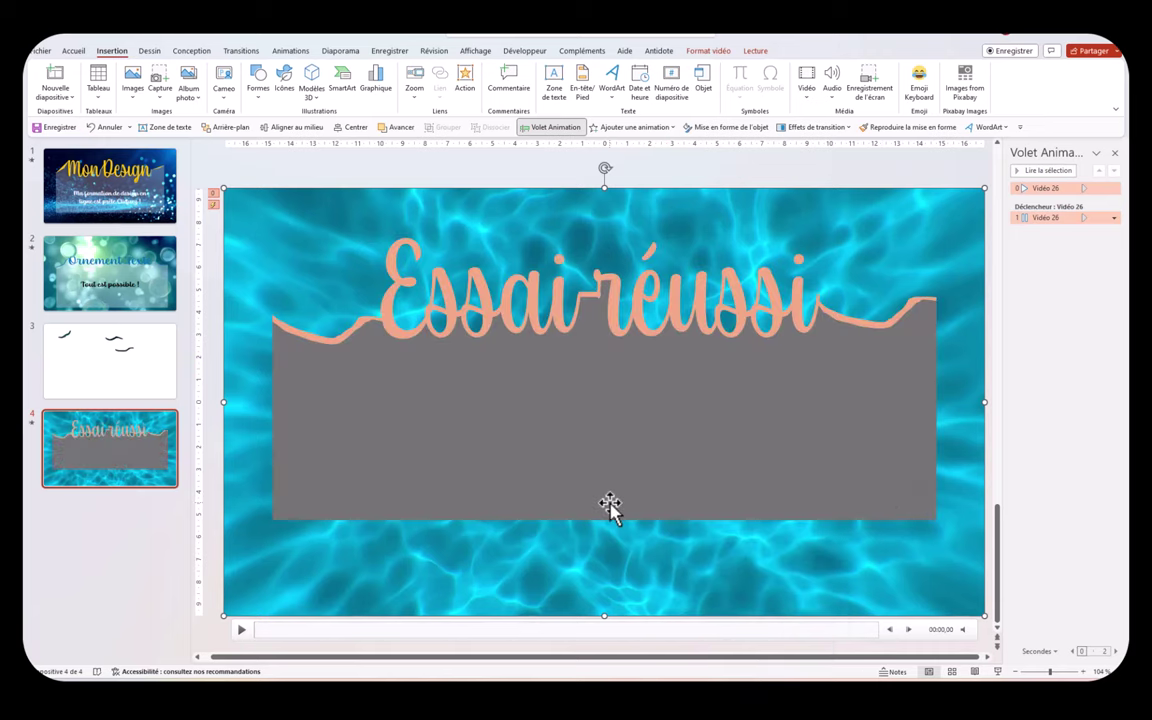
left_click(749, 433)
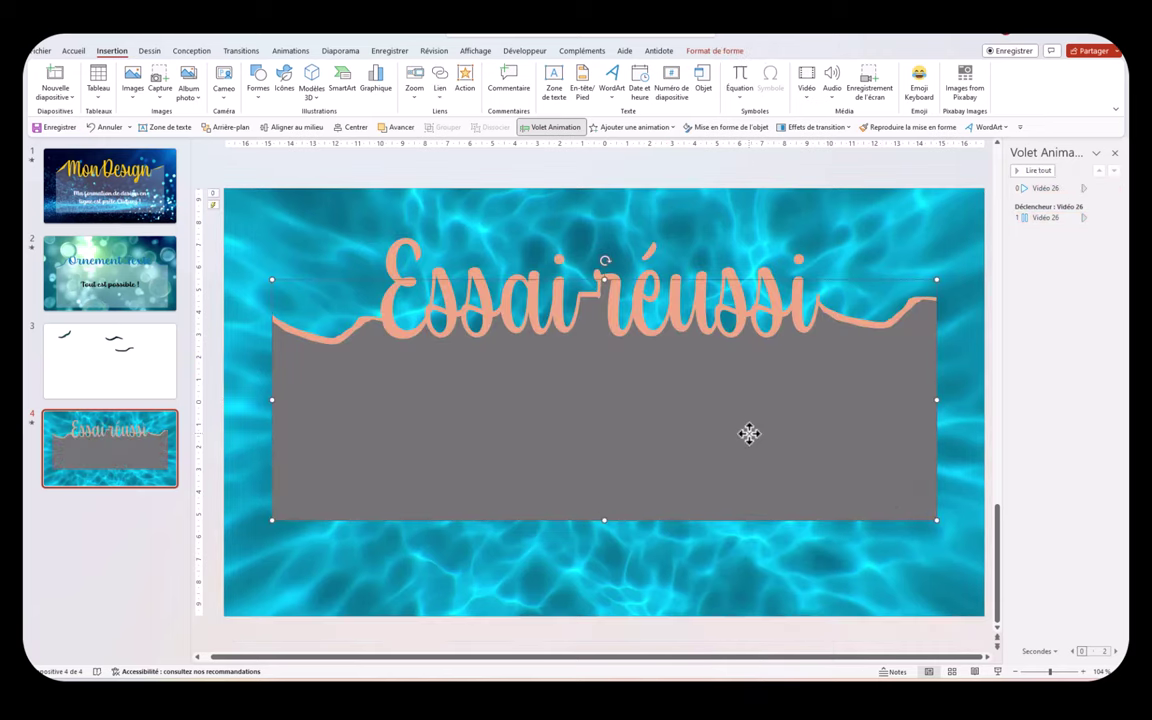
left_click(593, 586)
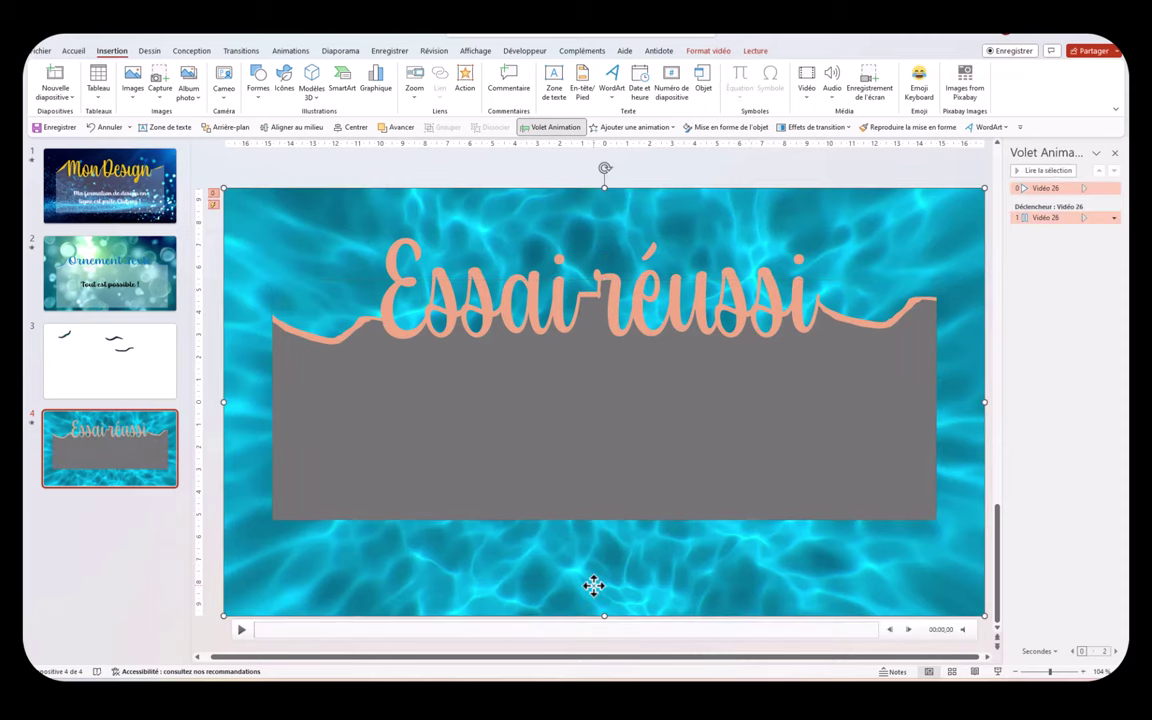
left_click(755, 52)
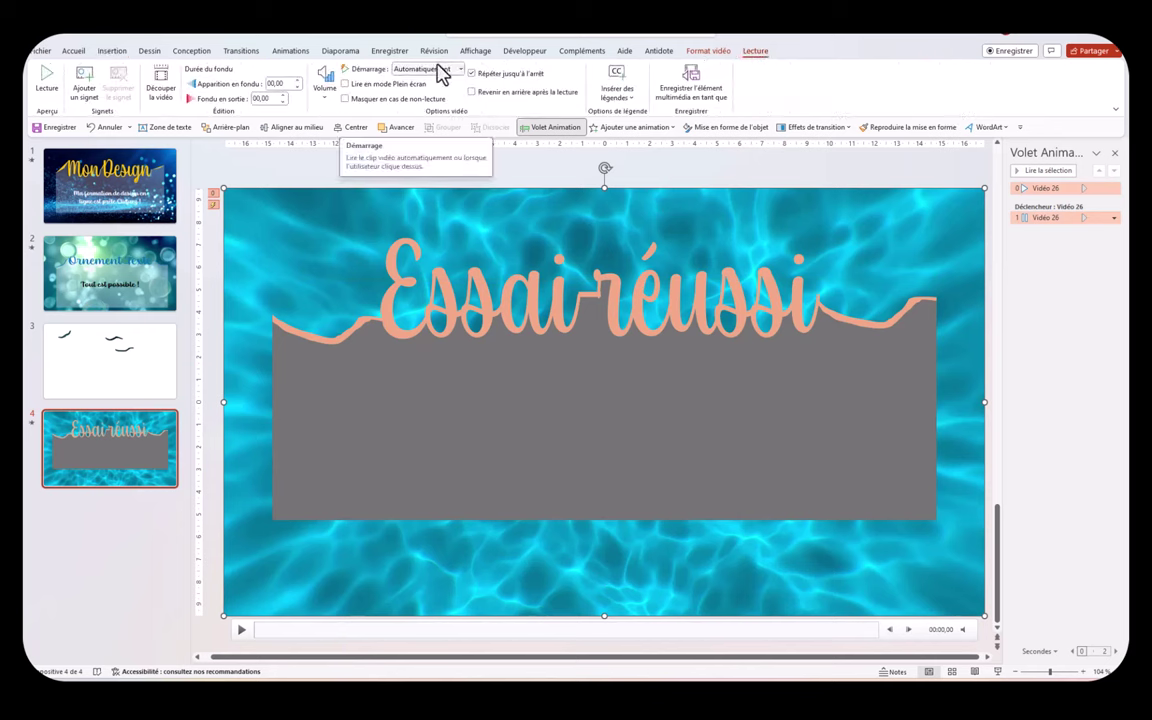
Set the grey panel's transparency to 32 % in Format de la forme
left_click(530, 450)
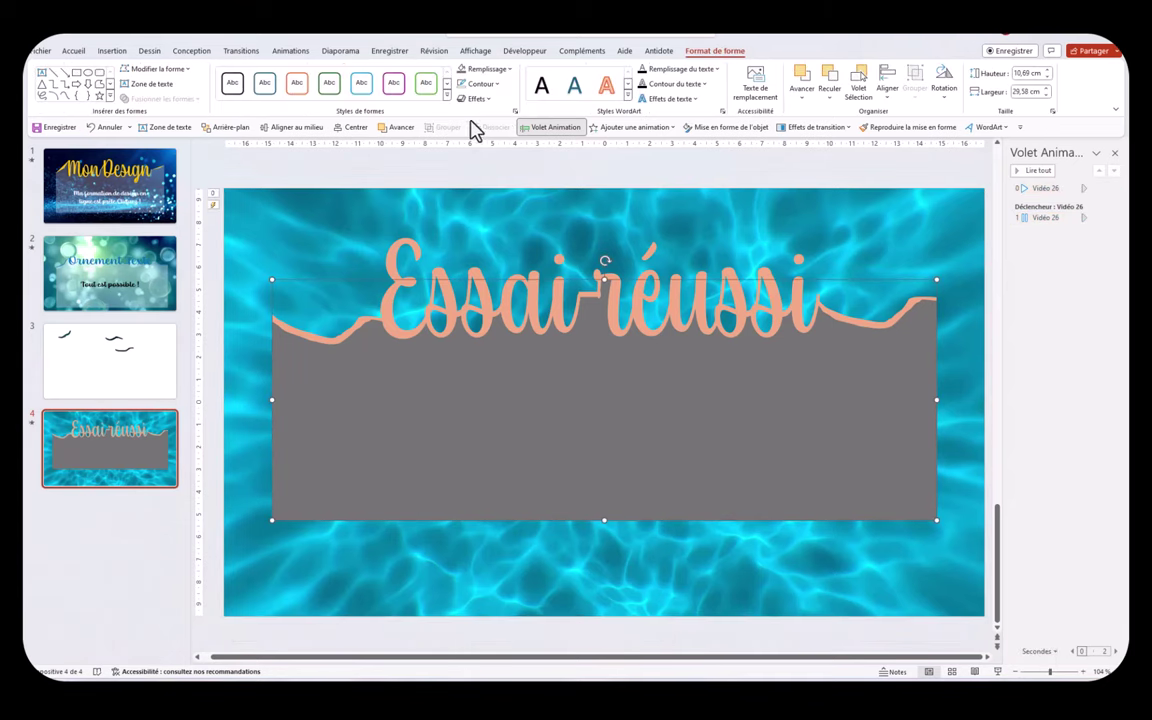
left_click(514, 112)
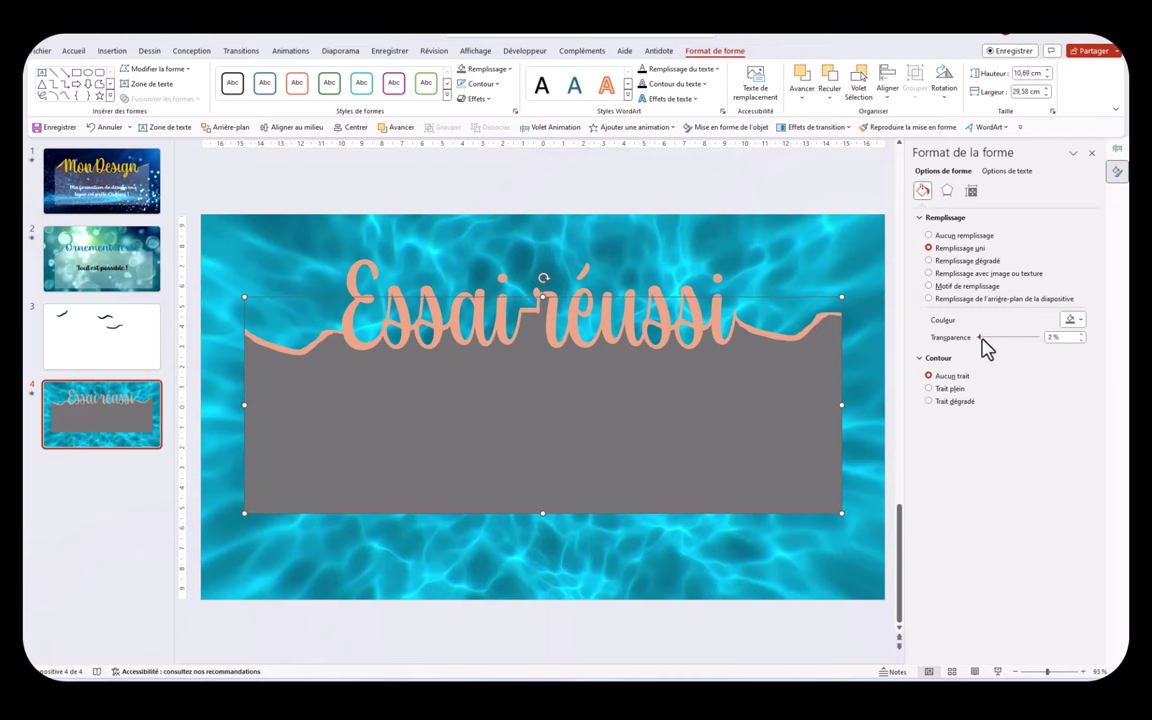
left_click_drag(981, 339, 992, 340)
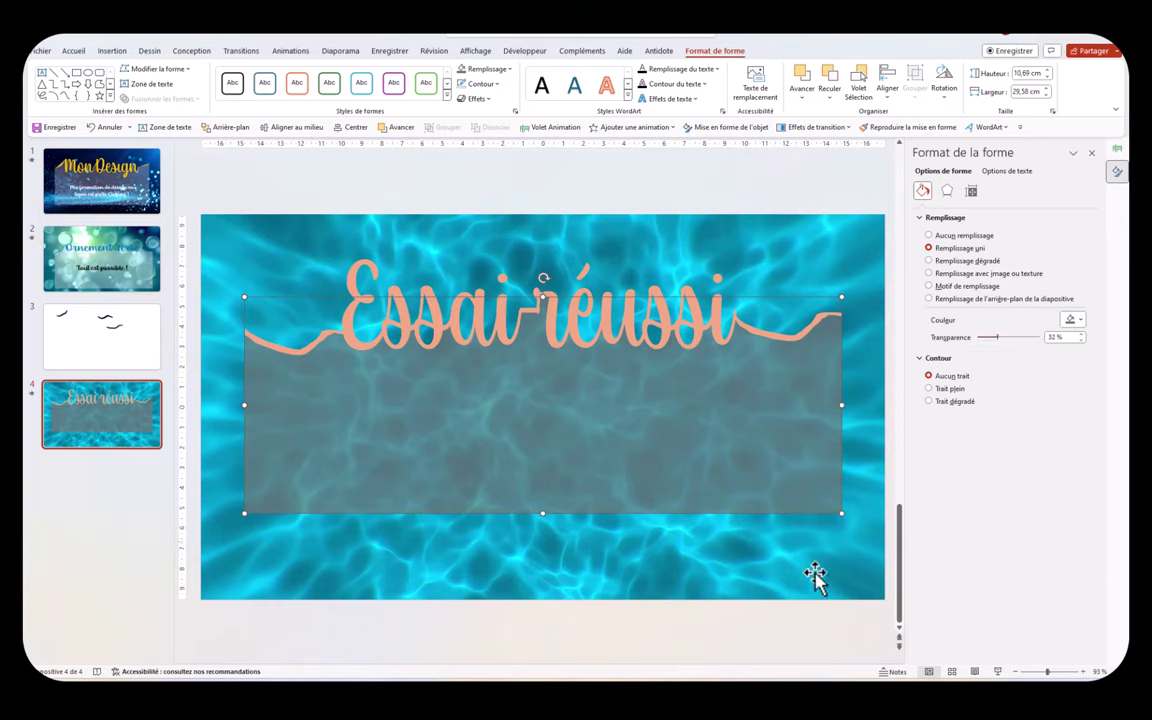
mouse_move(336, 532)
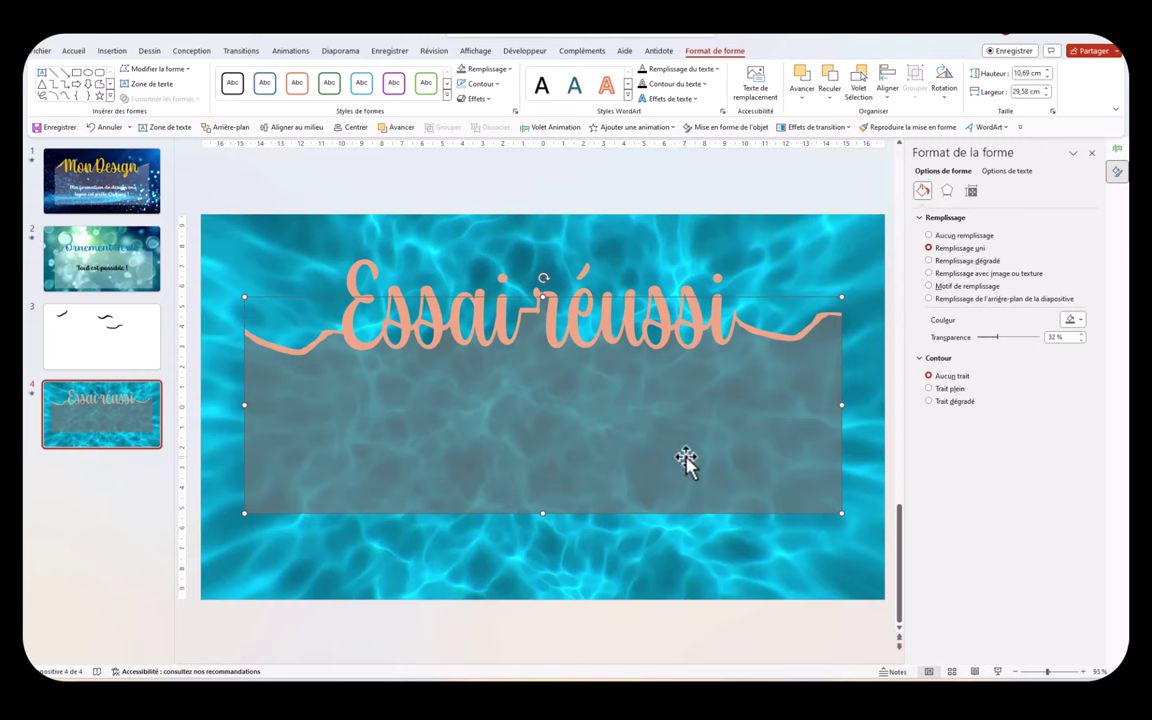
Try a white fill on the panel, undo it to restore grey, and close the formatting pane
left_click(1072, 320)
left_click(1041, 352)
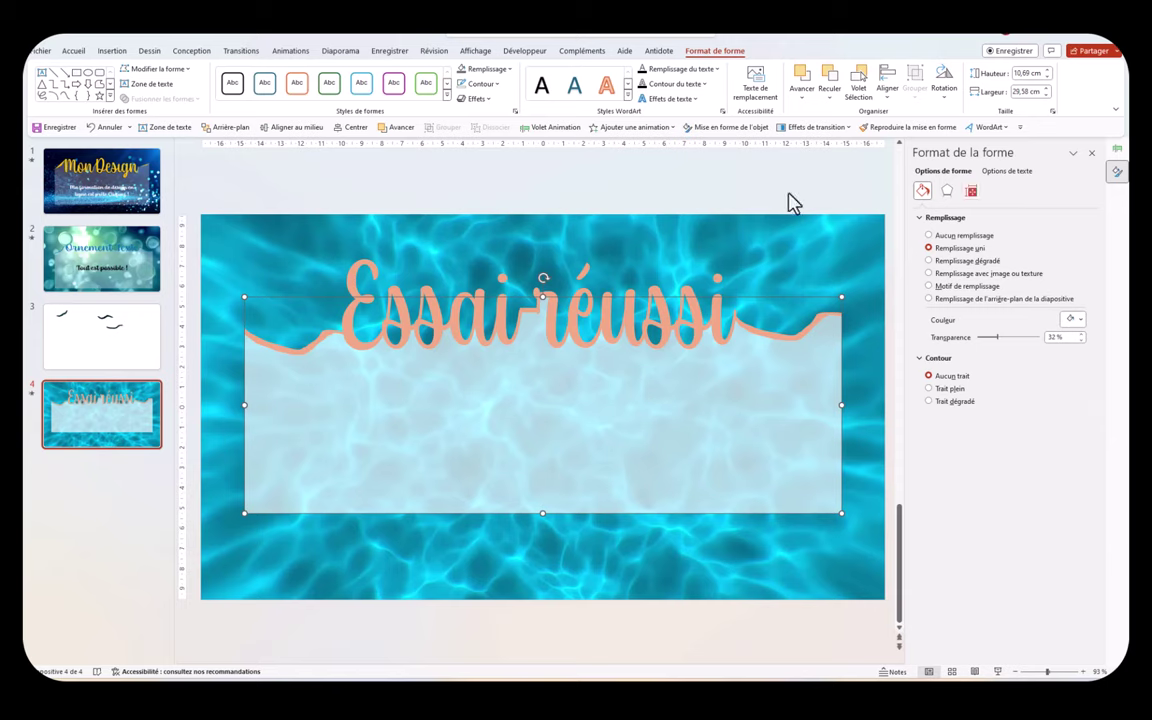
left_click(103, 129)
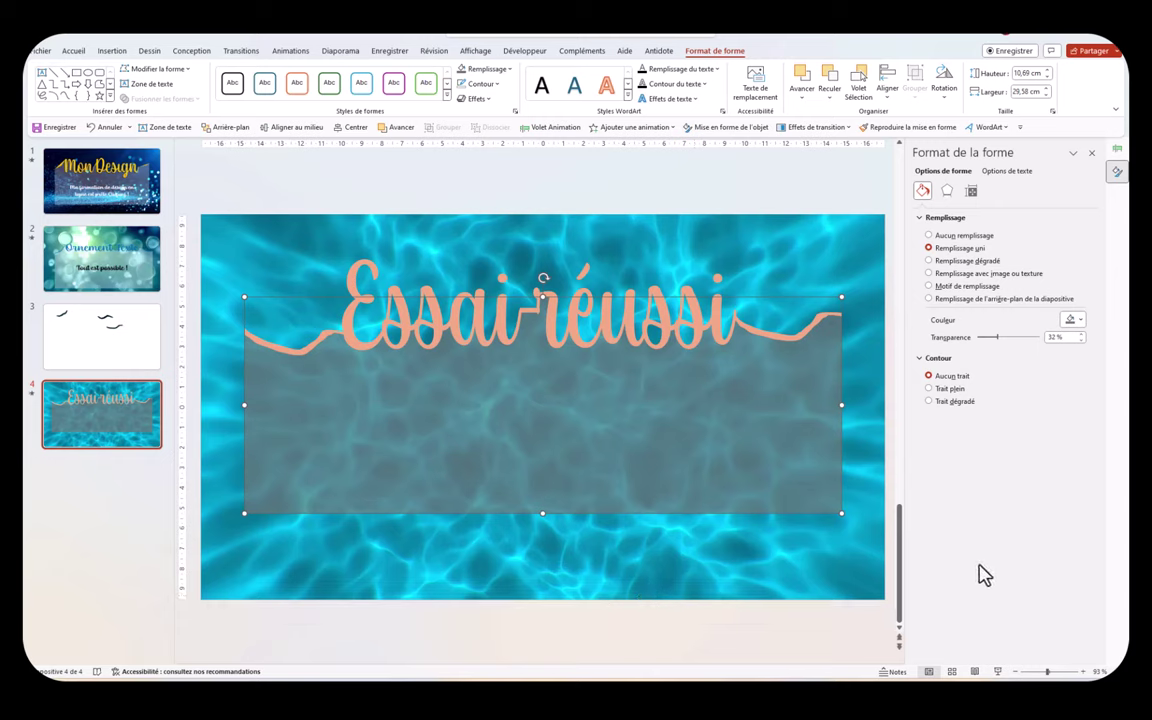
left_click(1091, 152)
left_click(380, 244)
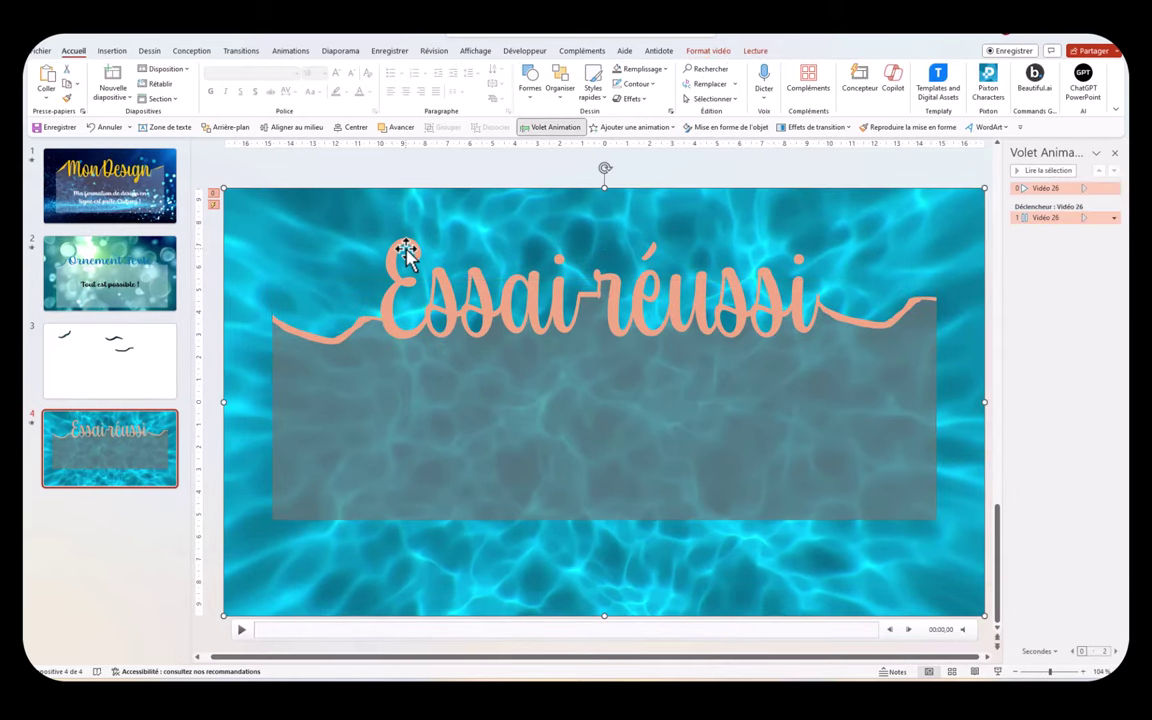
Apply the Couleur de l'objet emphasis animation to the Essai réussi title and choose its colour
left_click(440, 280)
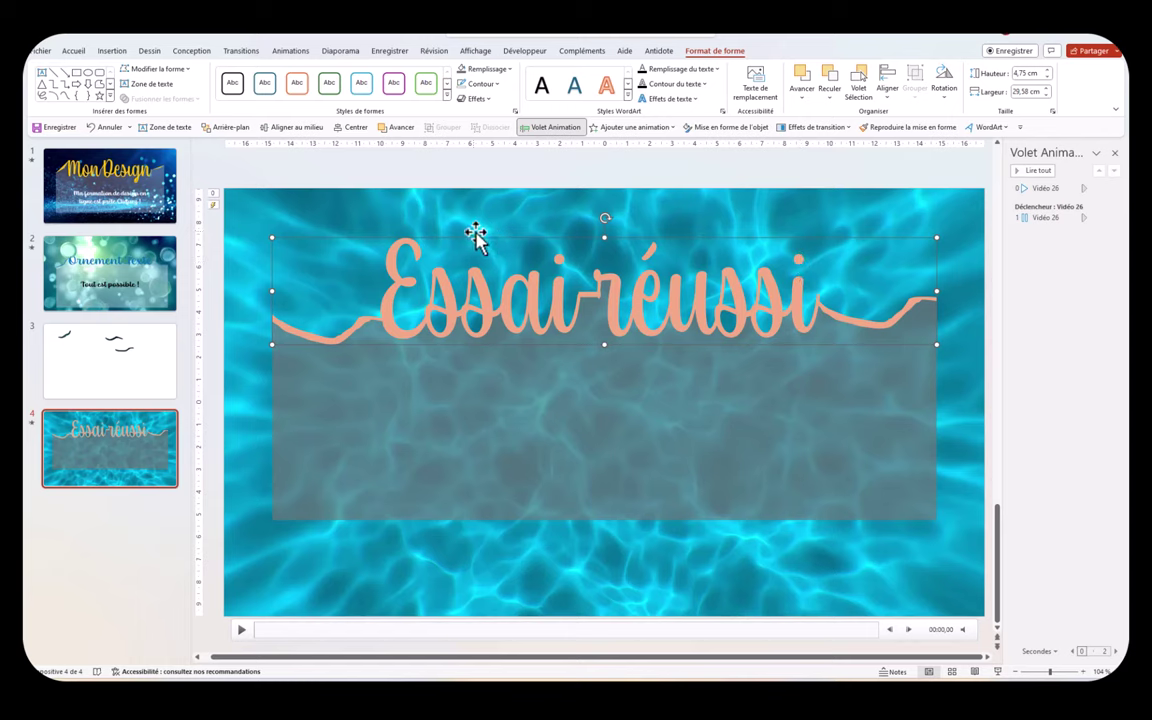
left_click(286, 53)
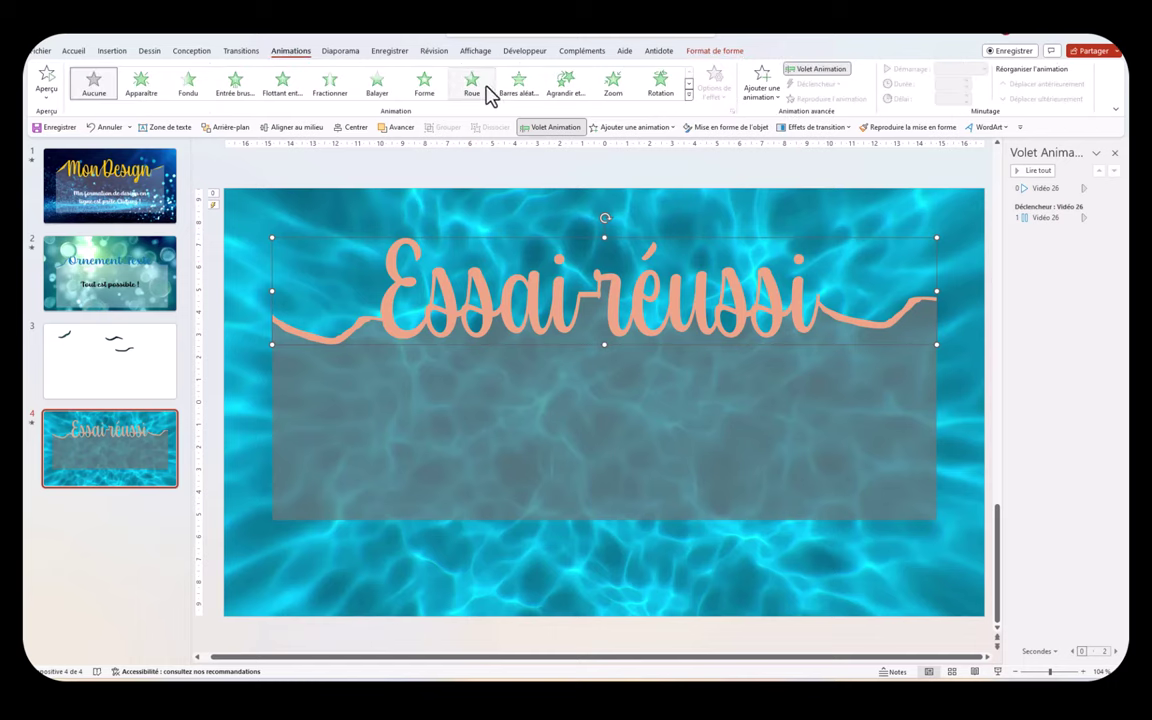
left_click(688, 97)
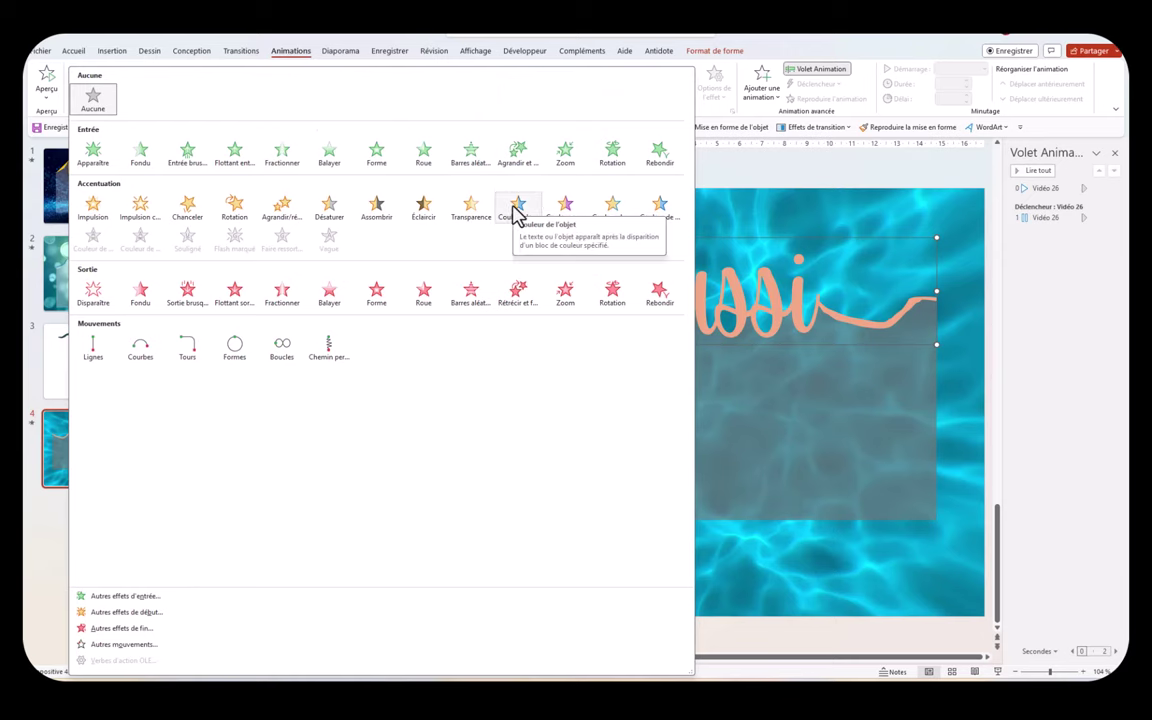
left_click(513, 212)
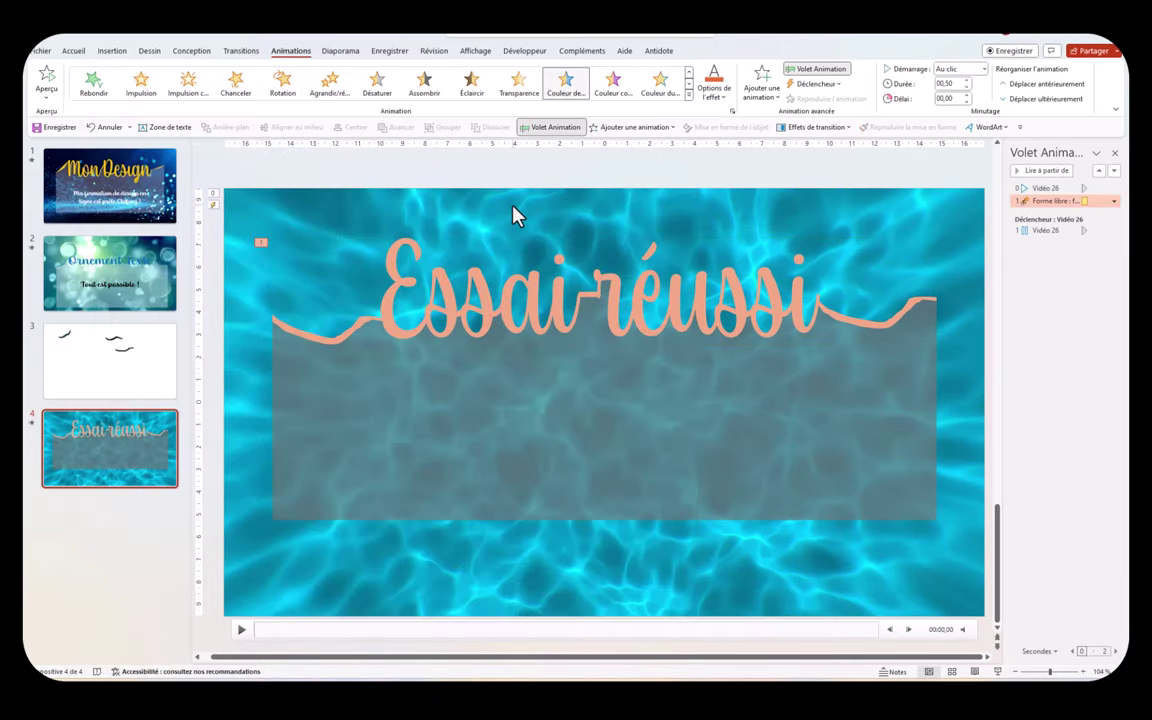
left_click(712, 97)
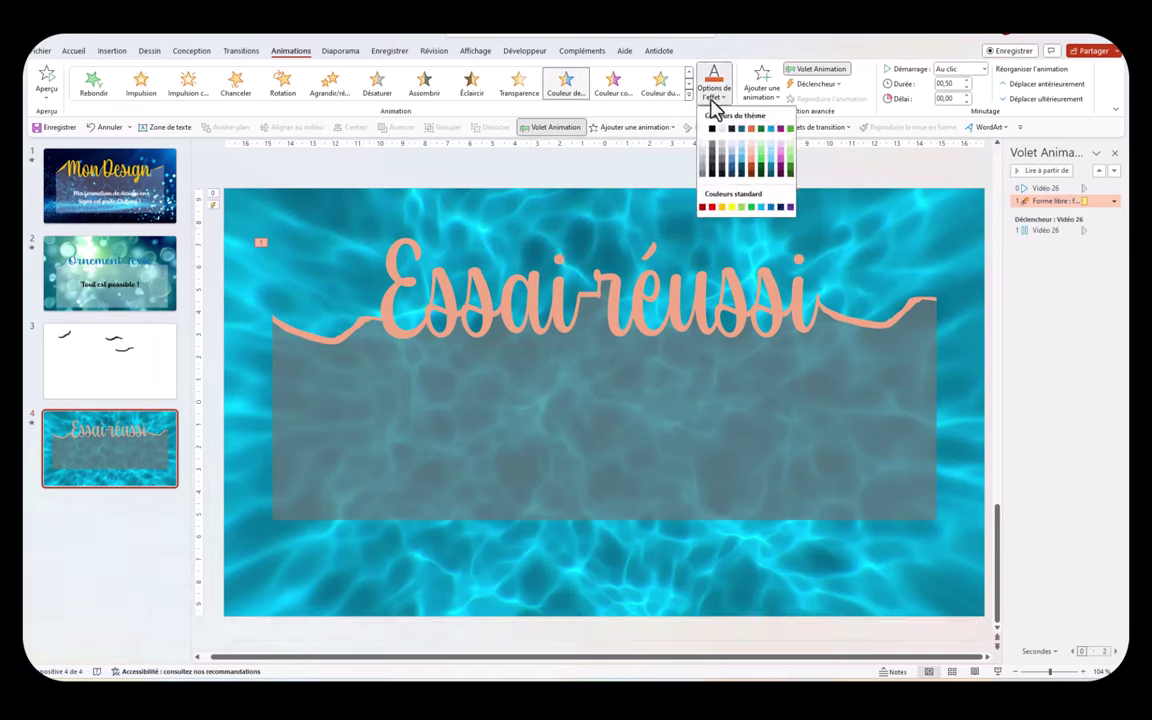
left_click(753, 173)
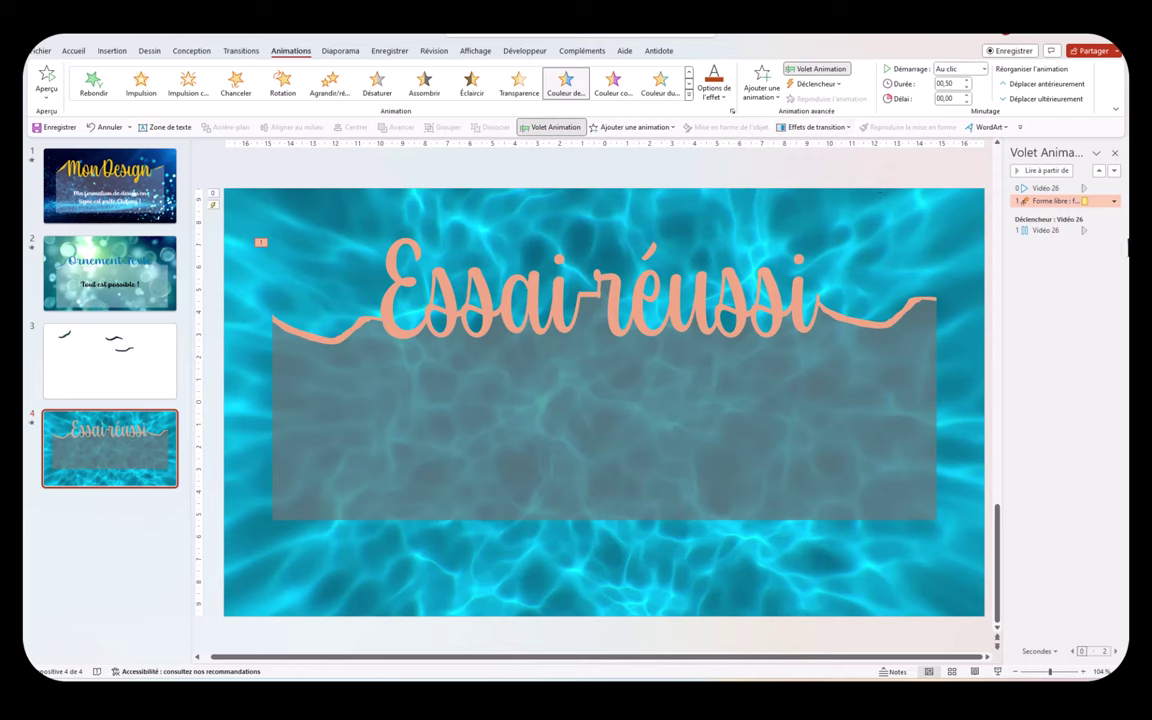
Set the title animation to Démarrer avec le précédent and open its effect settings
left_click(1114, 201)
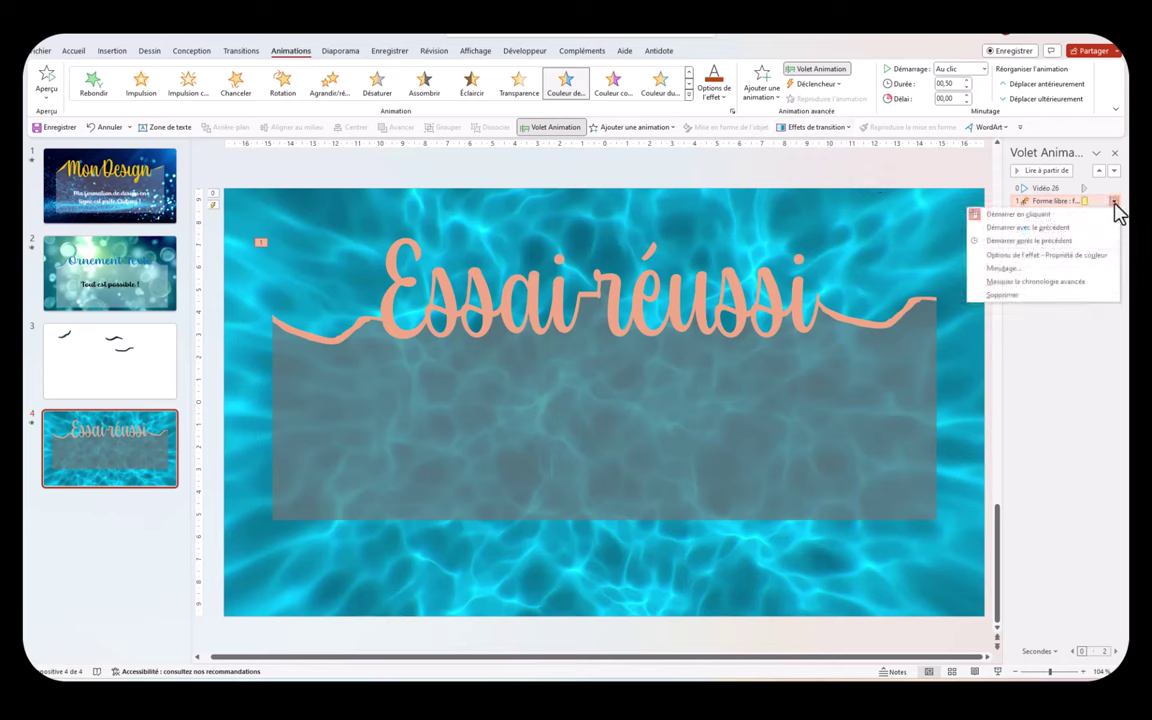
left_click(1066, 229)
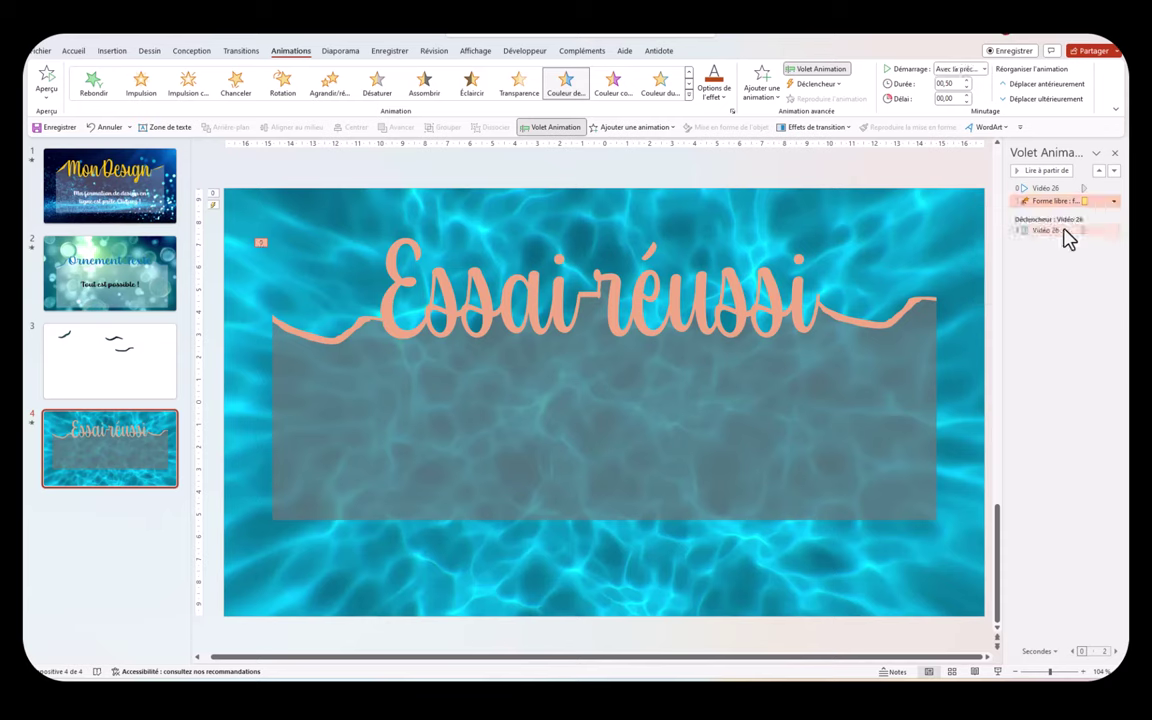
left_click(1114, 201)
left_click(1005, 255)
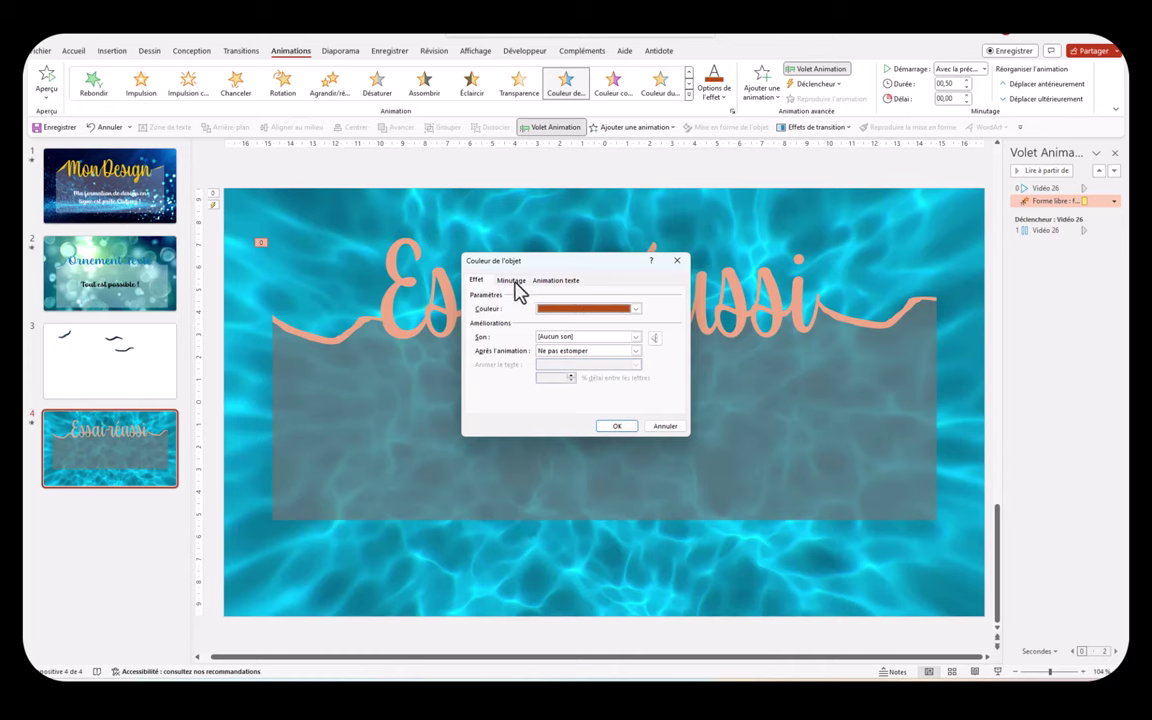
Set the colour animation to a 1-second duration, repeating until the end of the slide
left_click(514, 282)
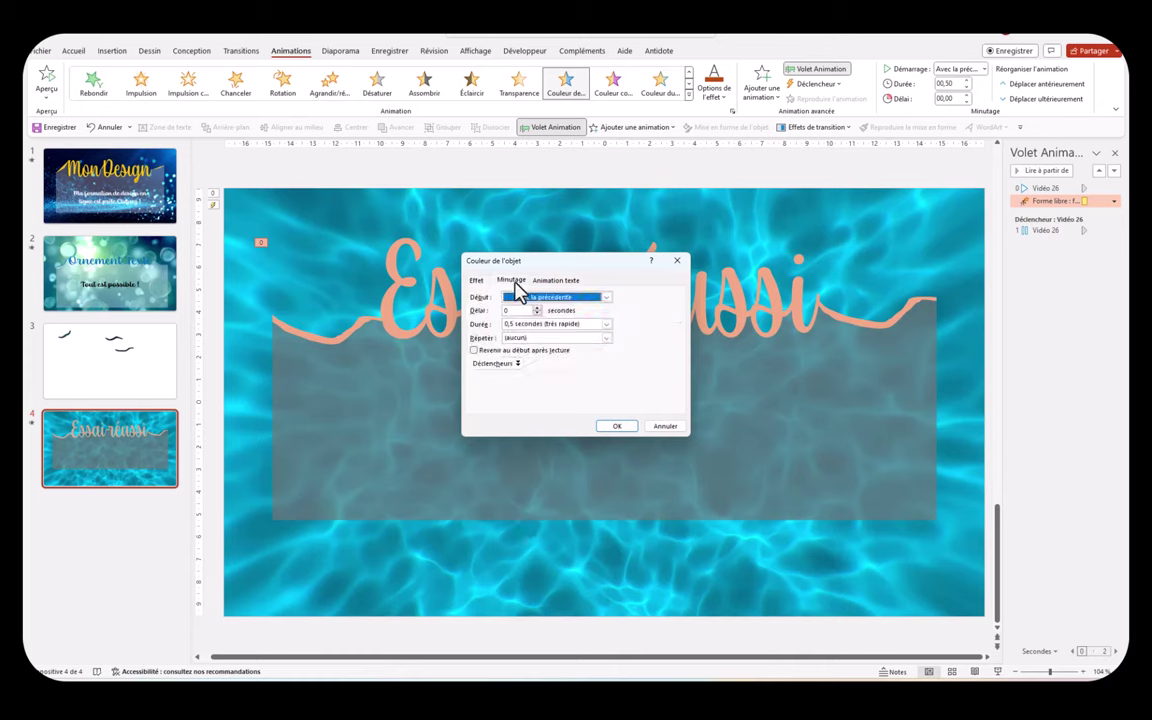
left_click(605, 325)
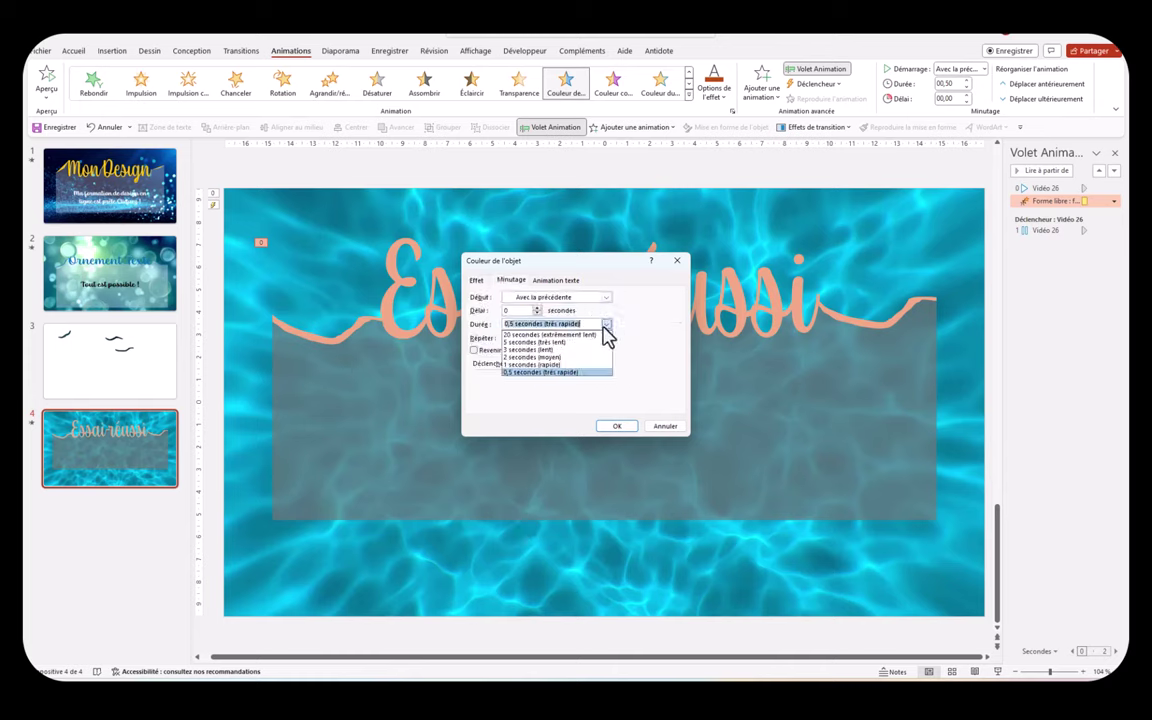
left_click(515, 365)
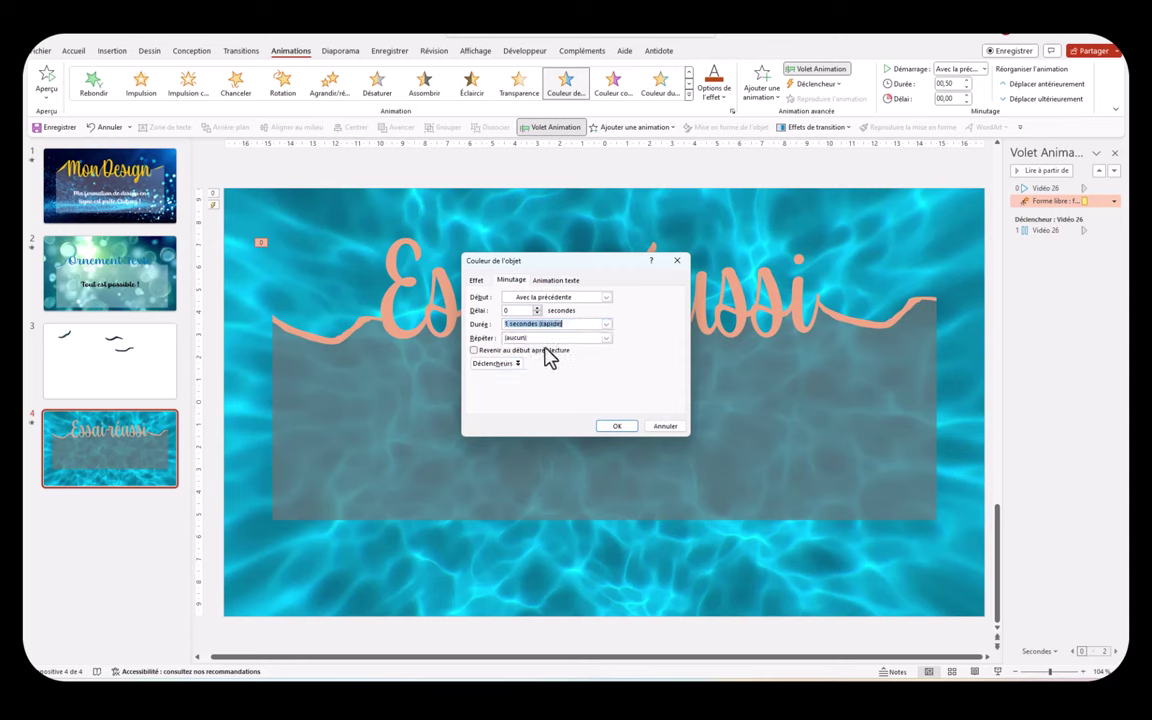
left_click(606, 339)
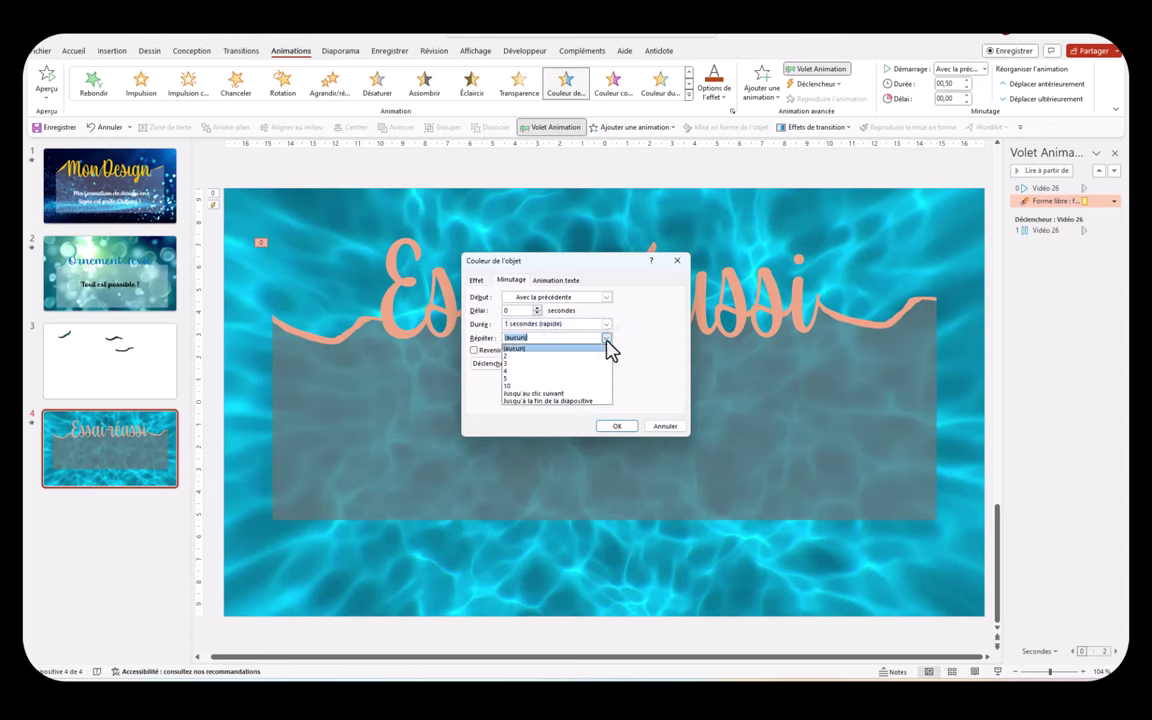
left_click(553, 401)
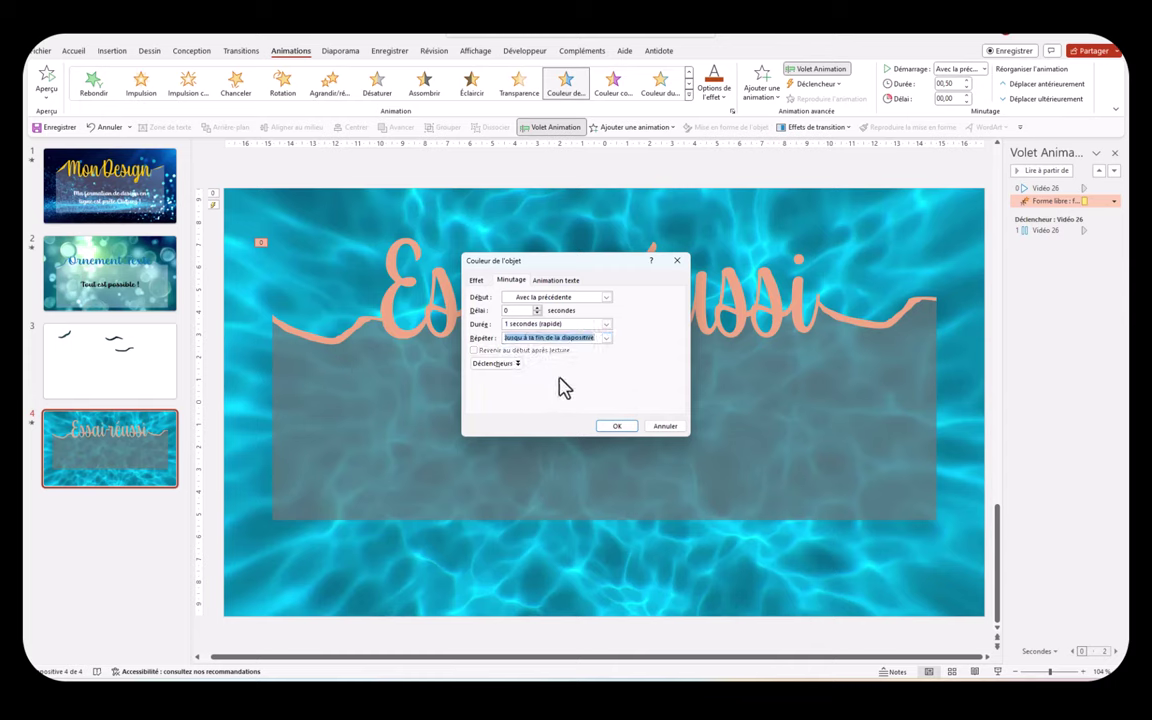
left_click(617, 428)
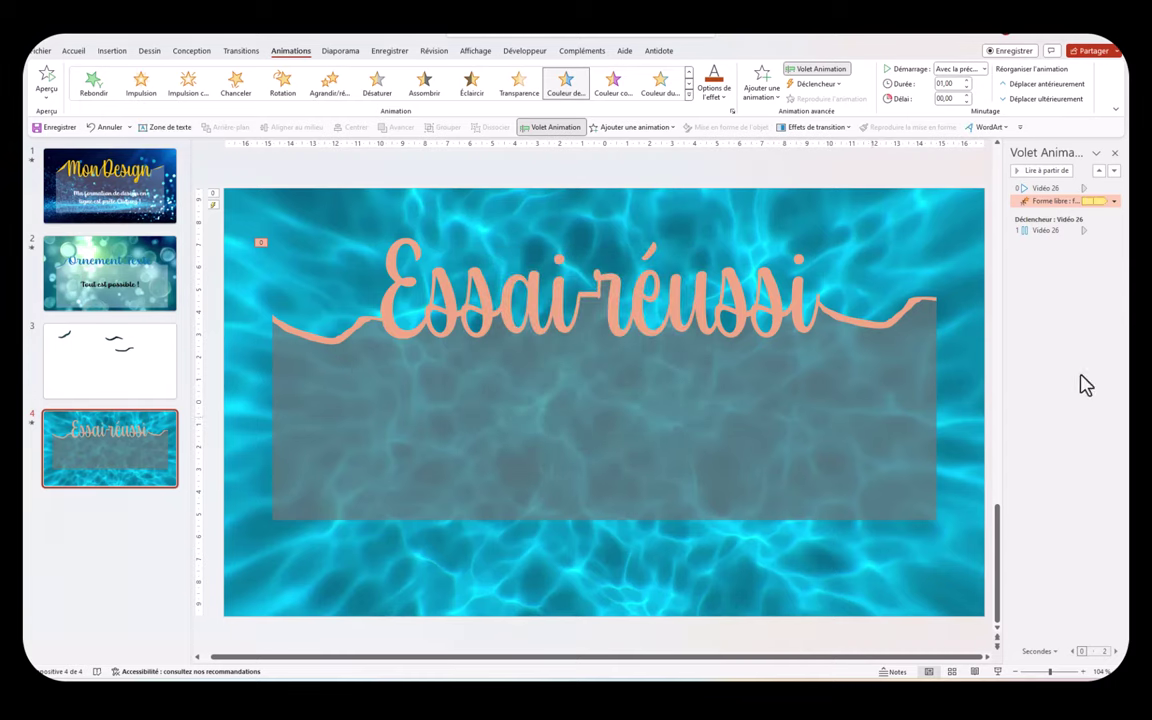
left_click(1062, 301)
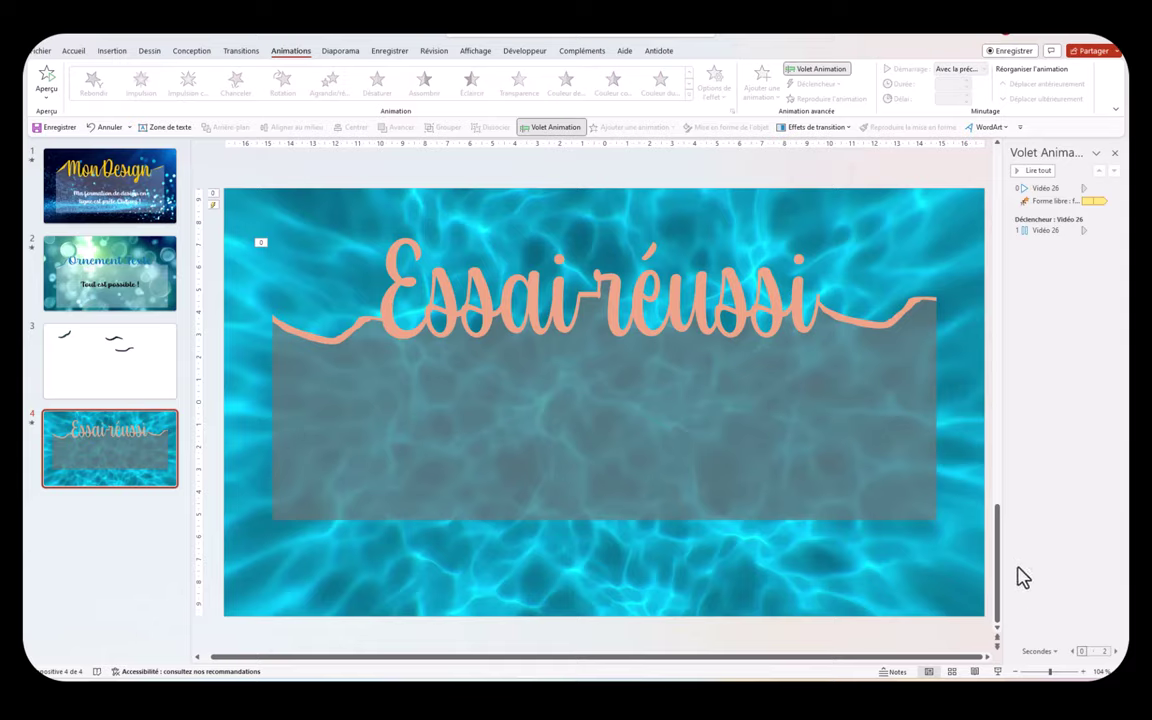
Preview the animated title in a slideshow from the current slide, then exit back to editing
left_click(997, 672)
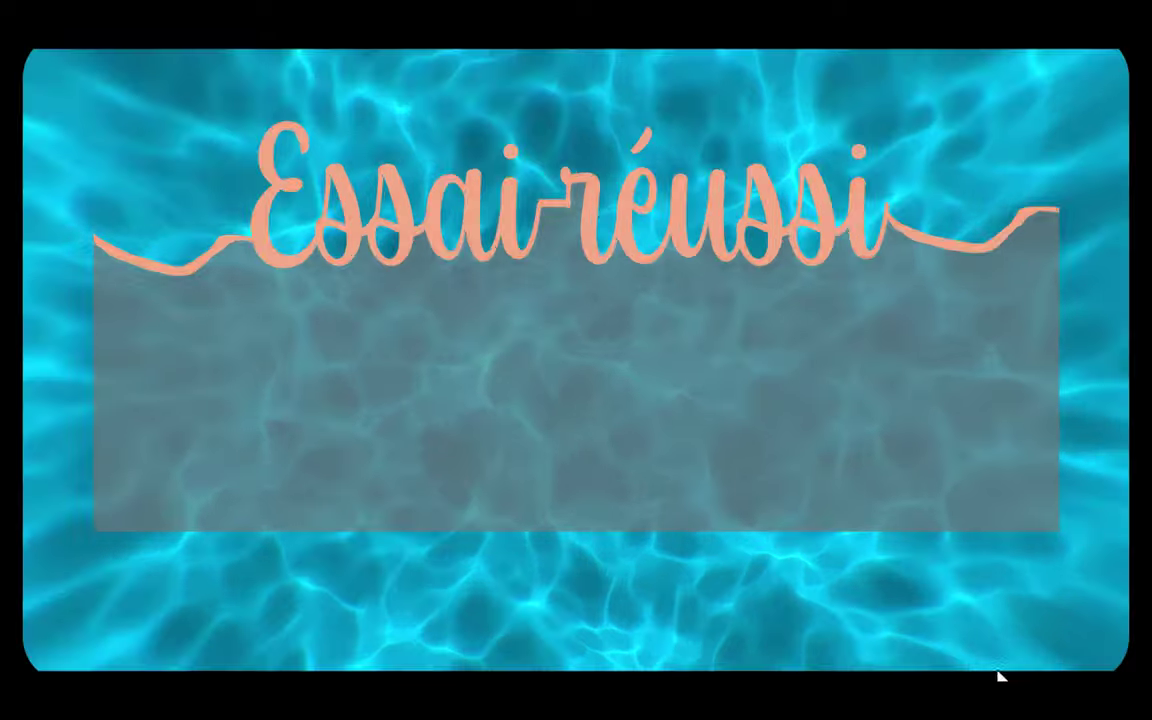
left_click(997, 672)
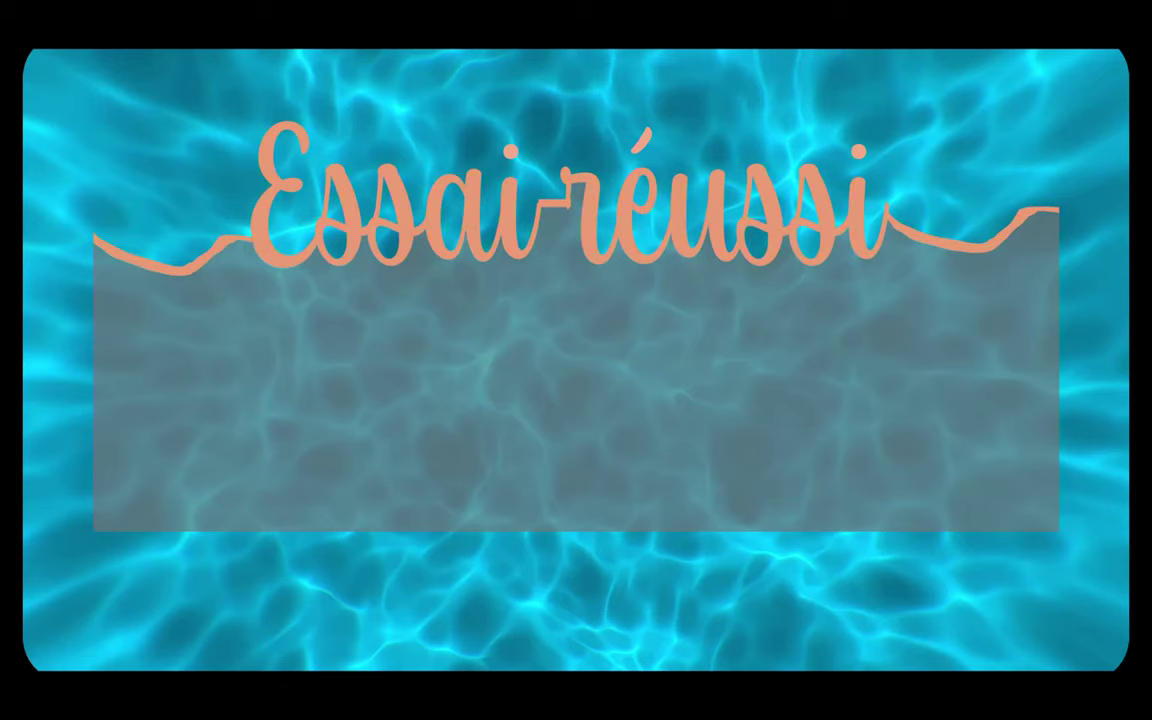
key("Escape")
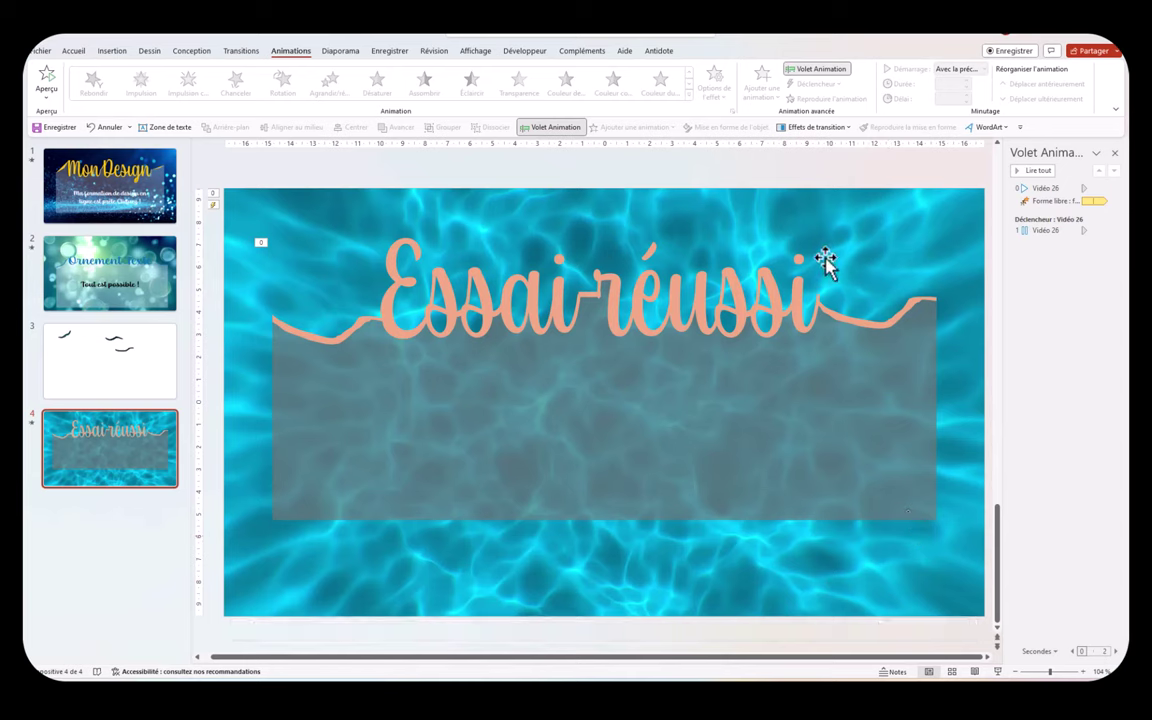
key("Tab")
Give the three marks above the title letters a Couleur de l'objet animation starting with the previous
mouse_move(720, 249)
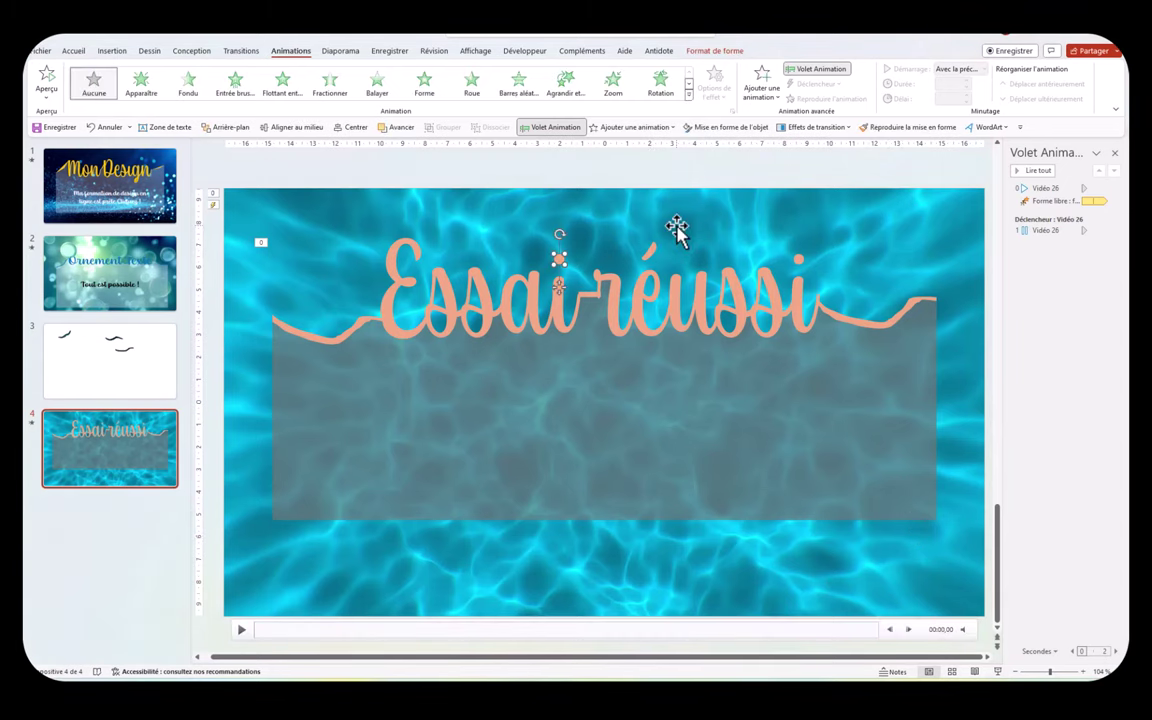
left_click(650, 255, "shift")
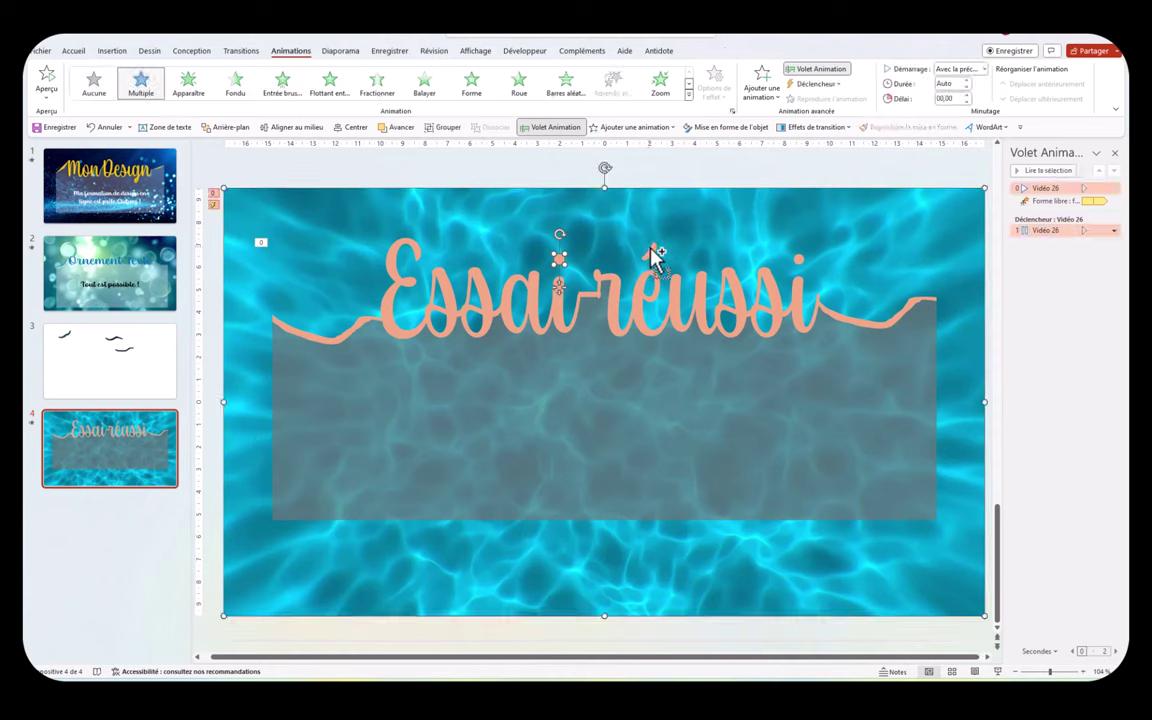
left_click(650, 252, "shift")
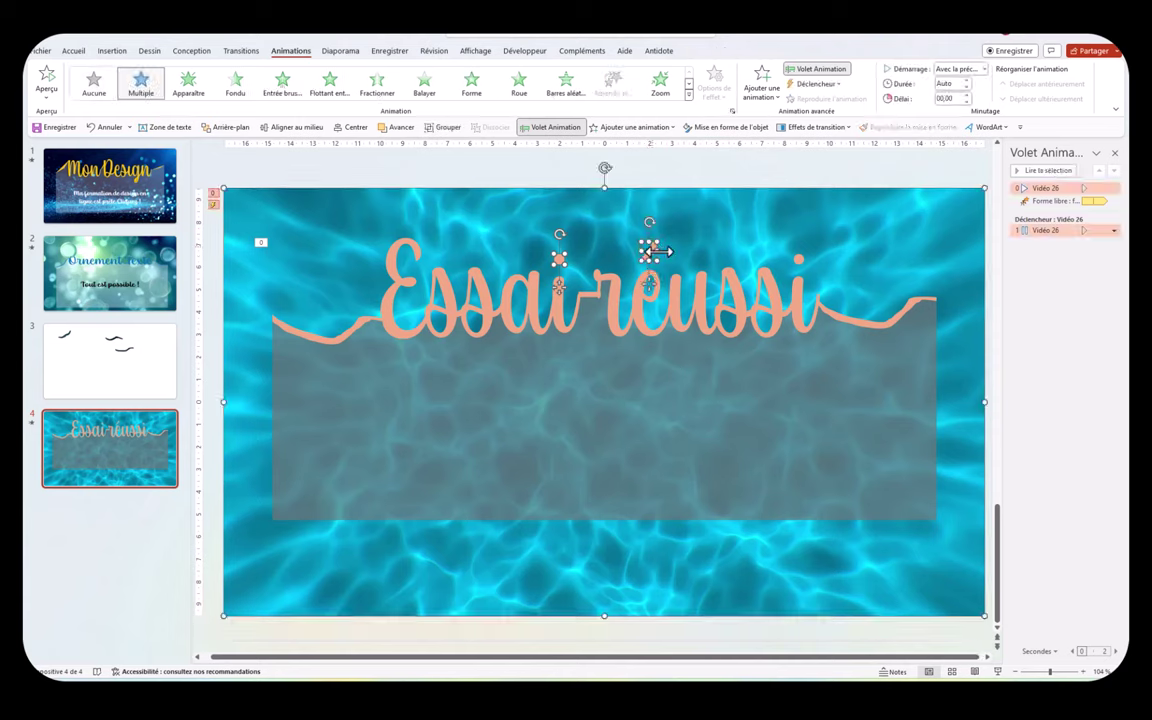
left_click(798, 253, "shift")
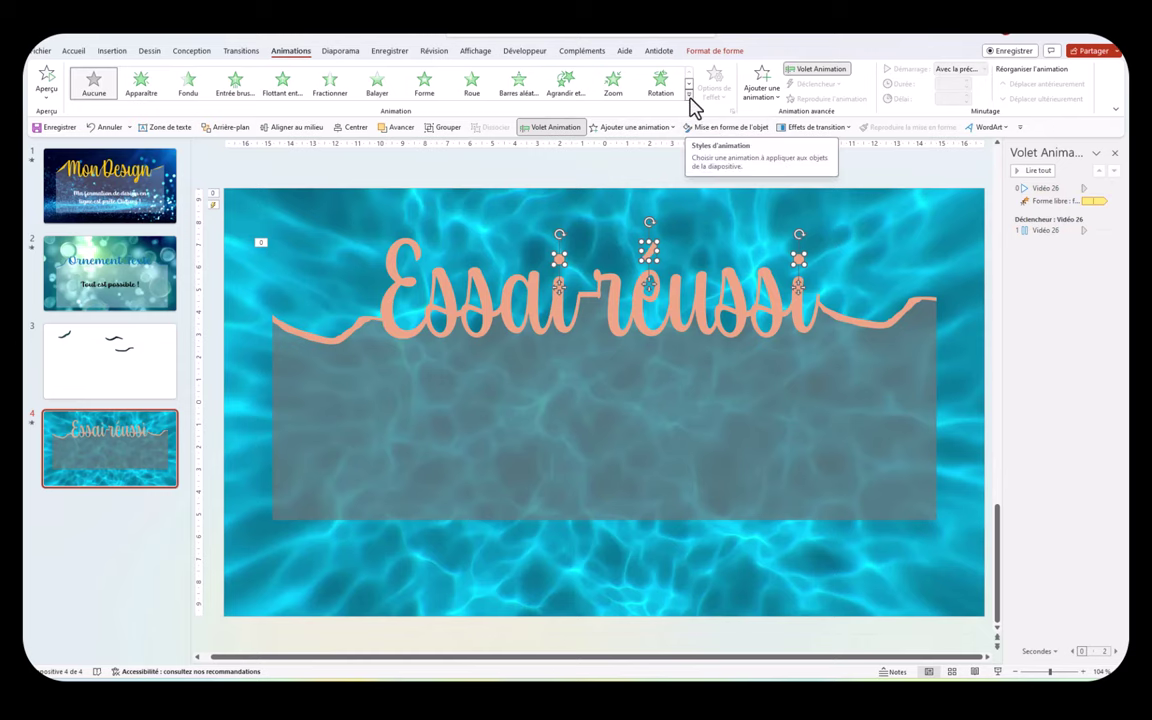
left_click(689, 99)
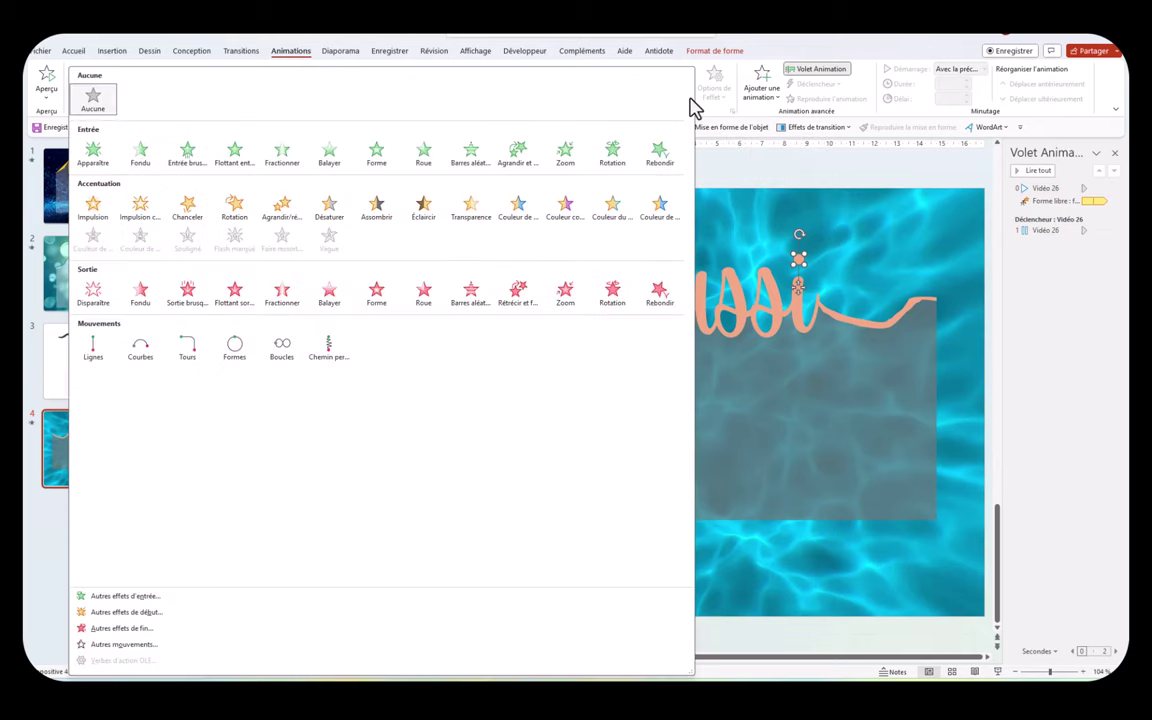
left_click(519, 211)
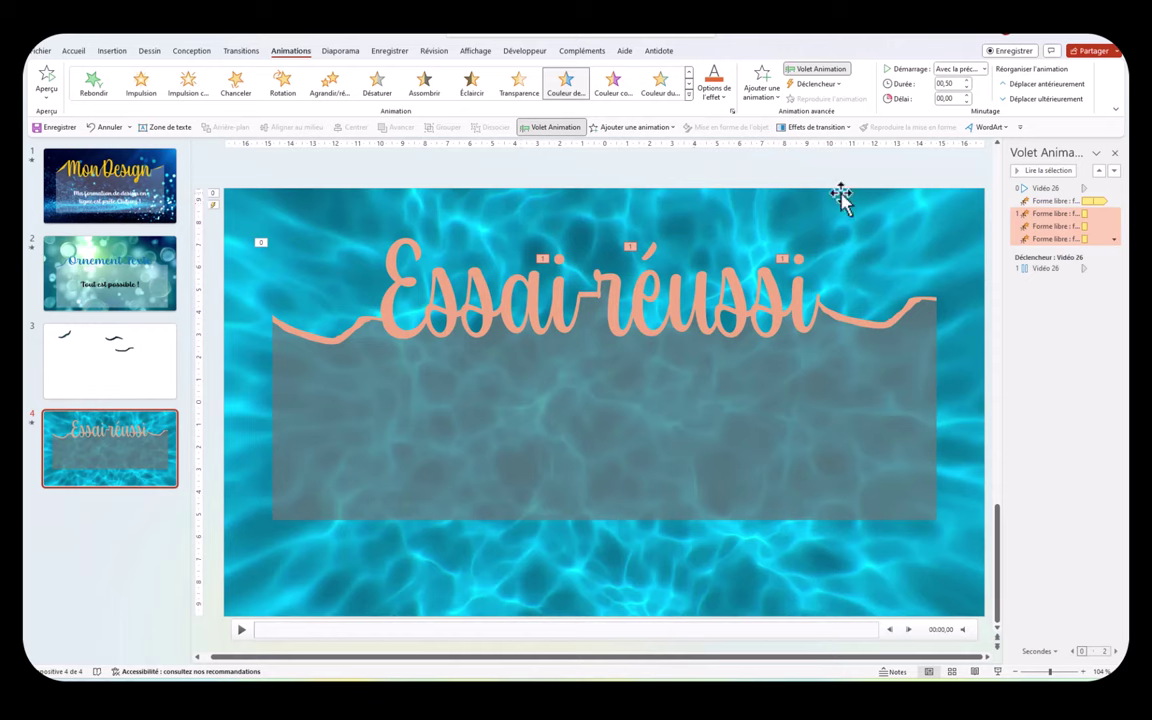
left_click(1114, 241)
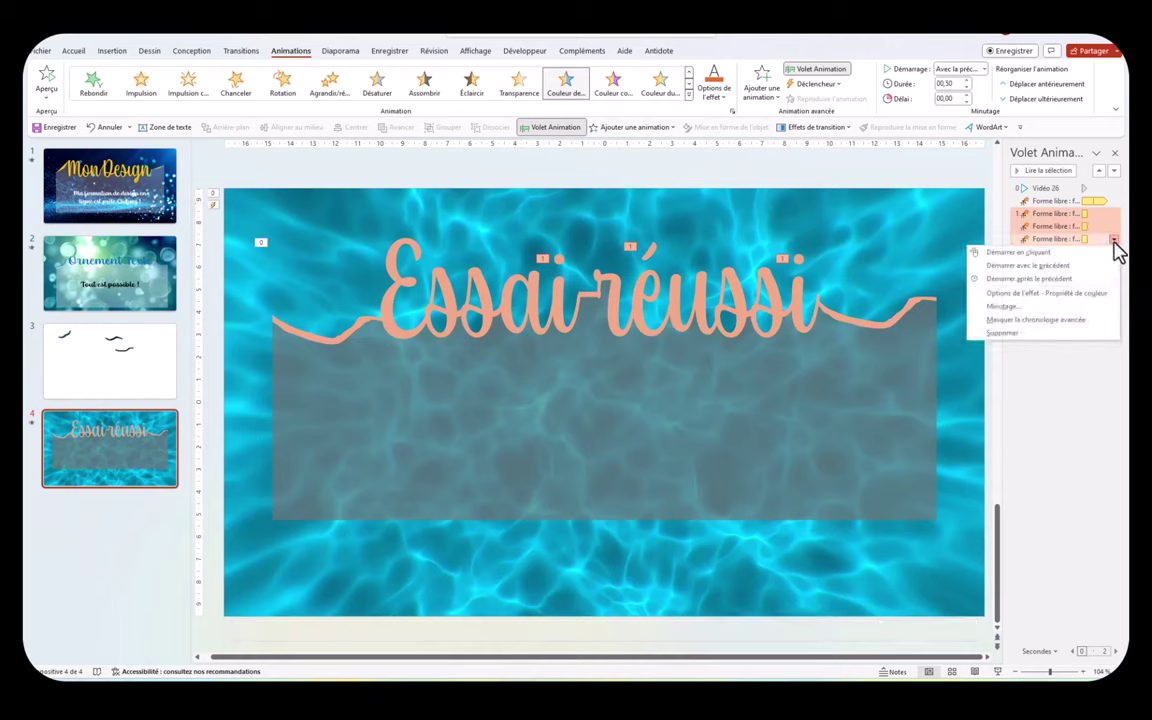
left_click(1065, 266)
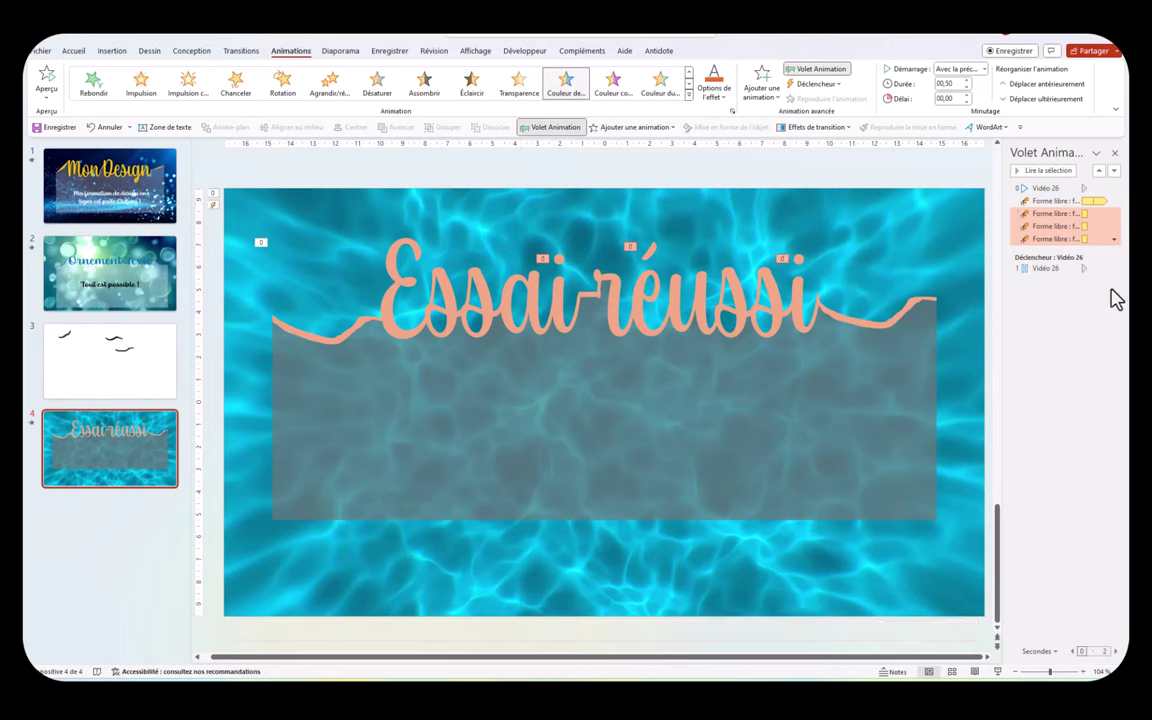
Set the marks' colour animation to last 1 second and repeat until the slide ends
left_click(1114, 241)
left_click(1045, 306)
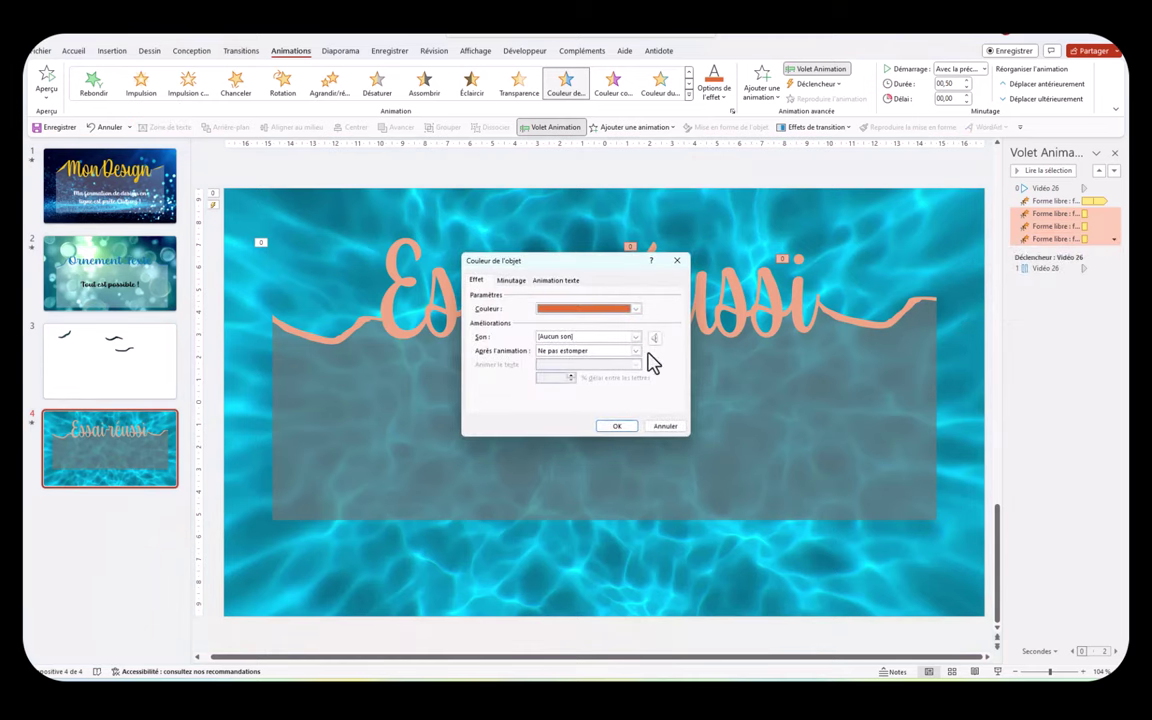
left_click(511, 281)
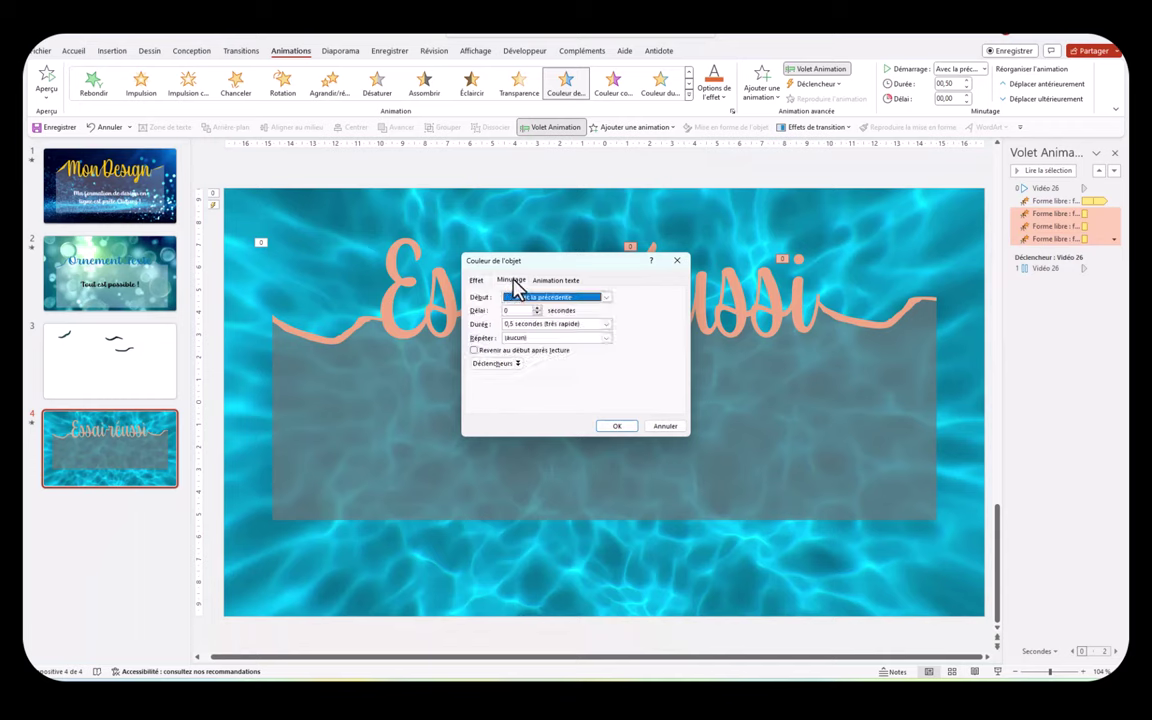
left_click(606, 325)
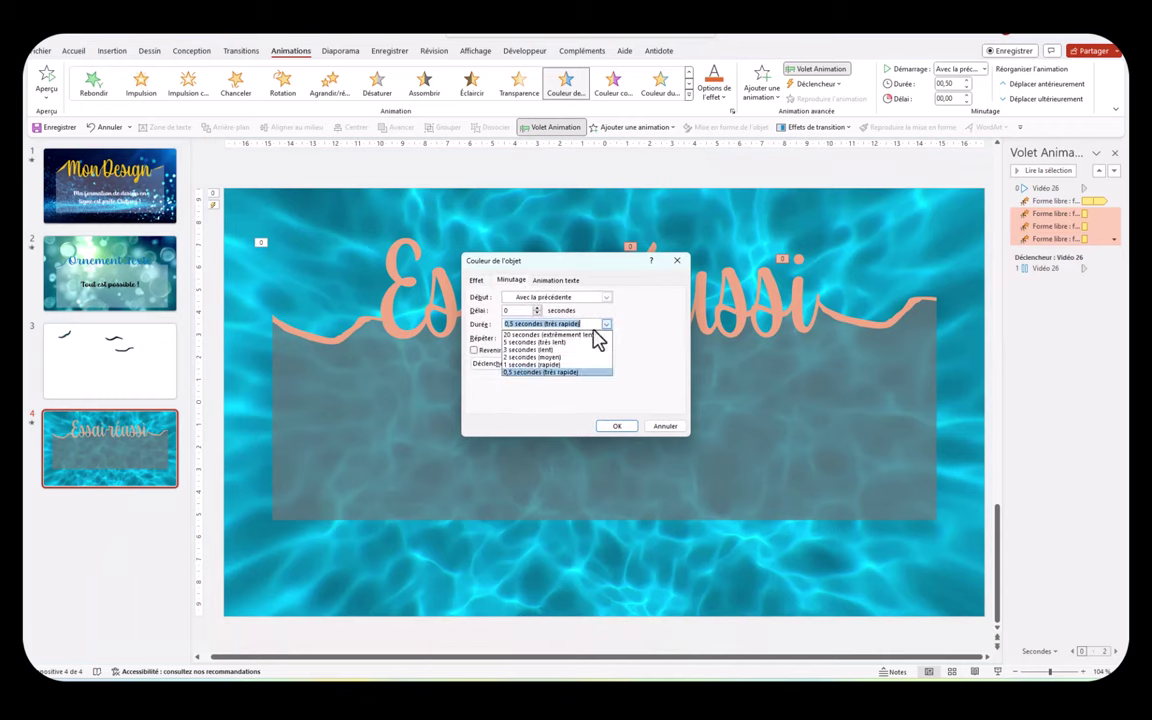
left_click(526, 365)
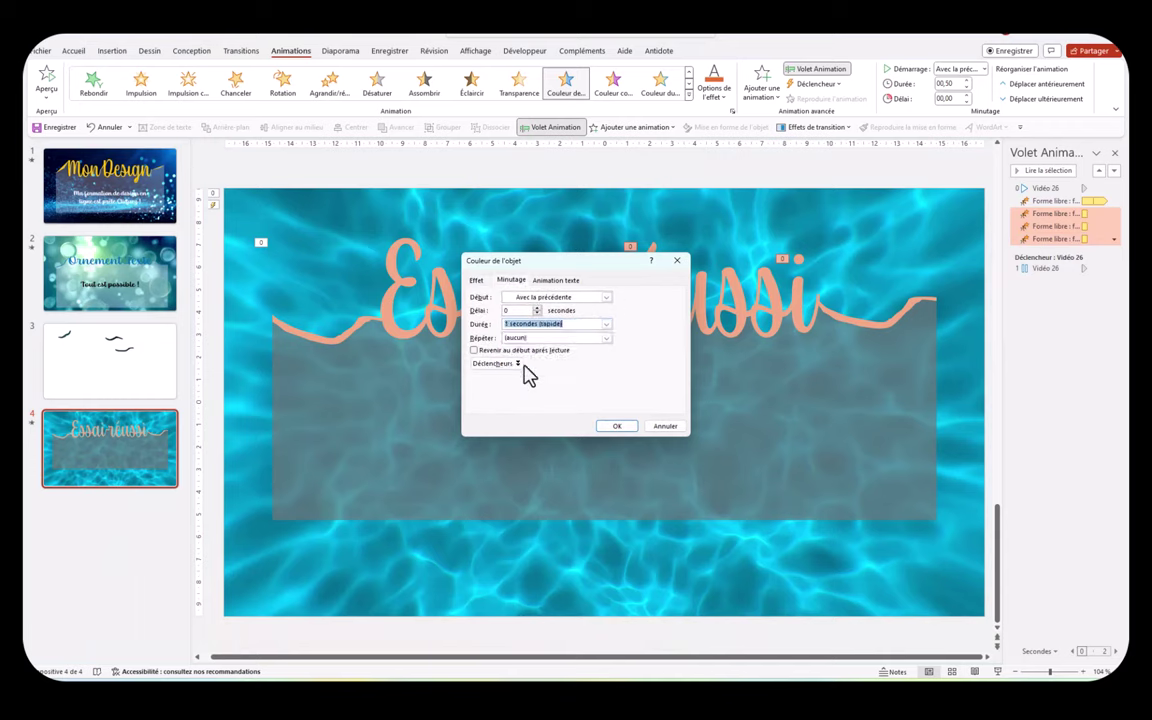
left_click(606, 339)
left_click(535, 401)
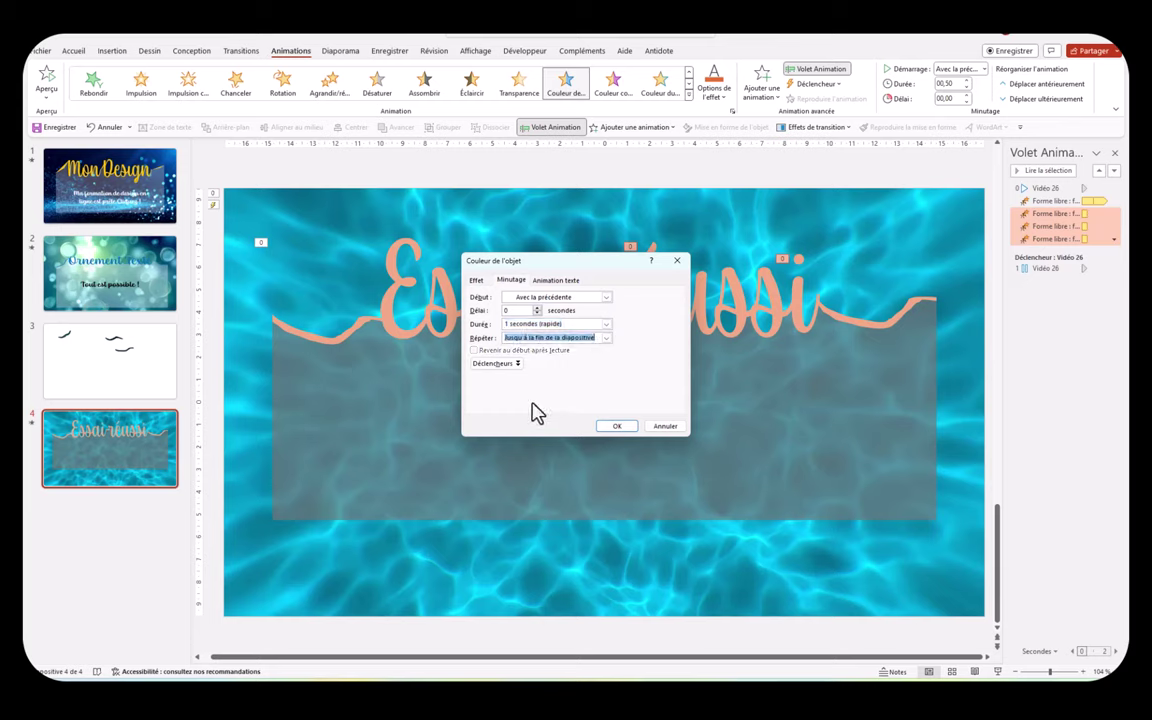
left_click(611, 428)
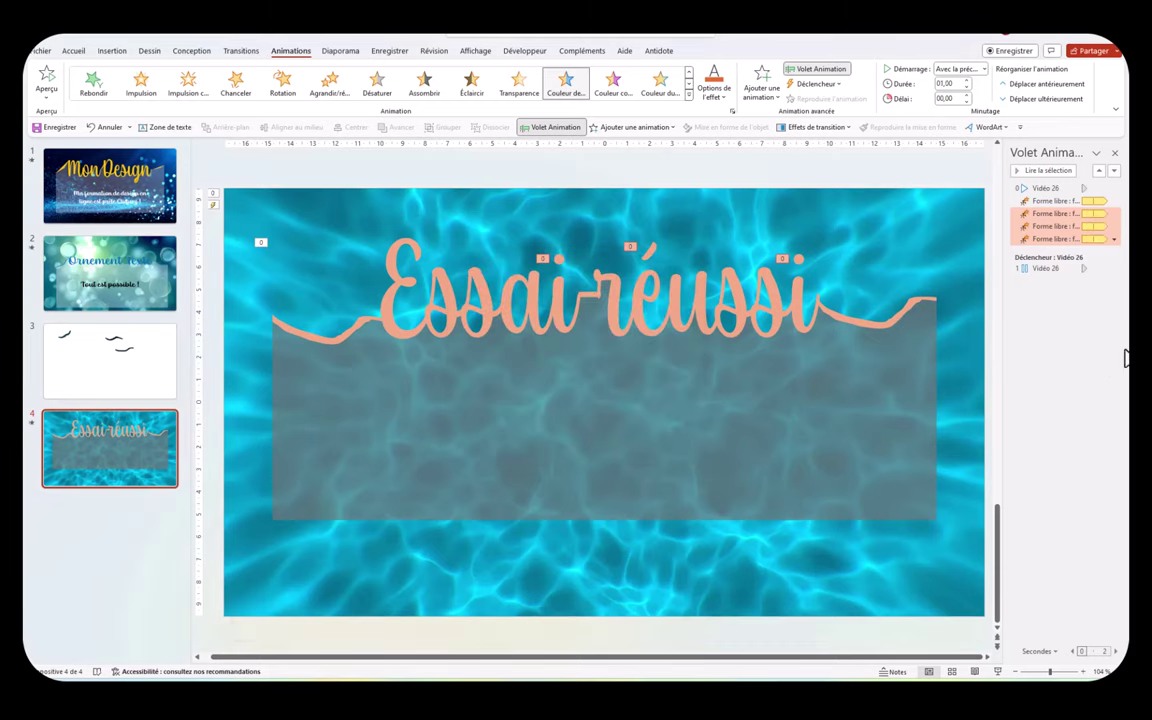
key("shift+F5")
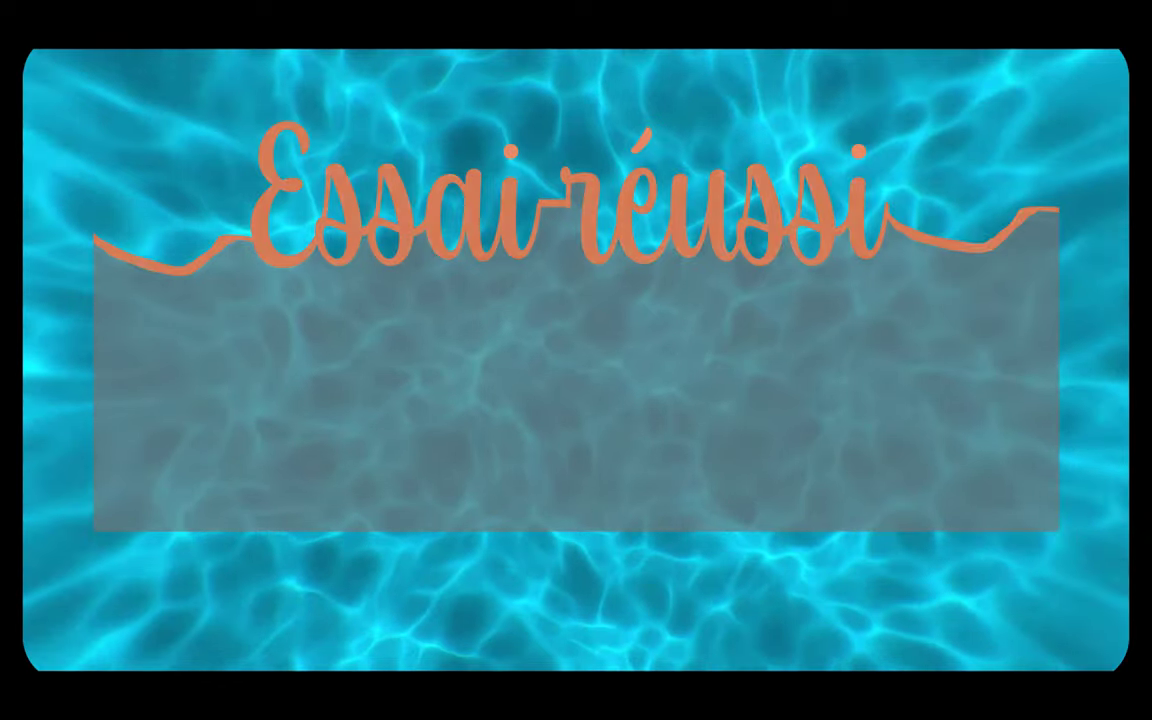
key("Escape")
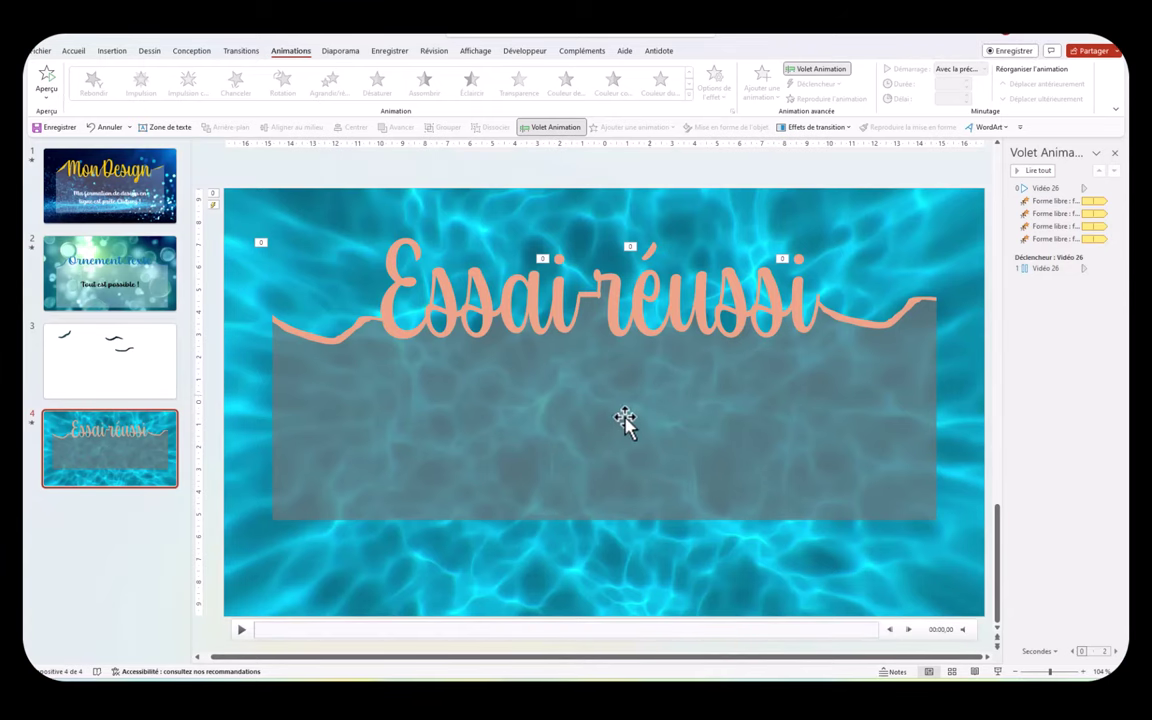
Draw a wide text box on the grey panel and type 'C'est Gagné !'
left_click(150, 126)
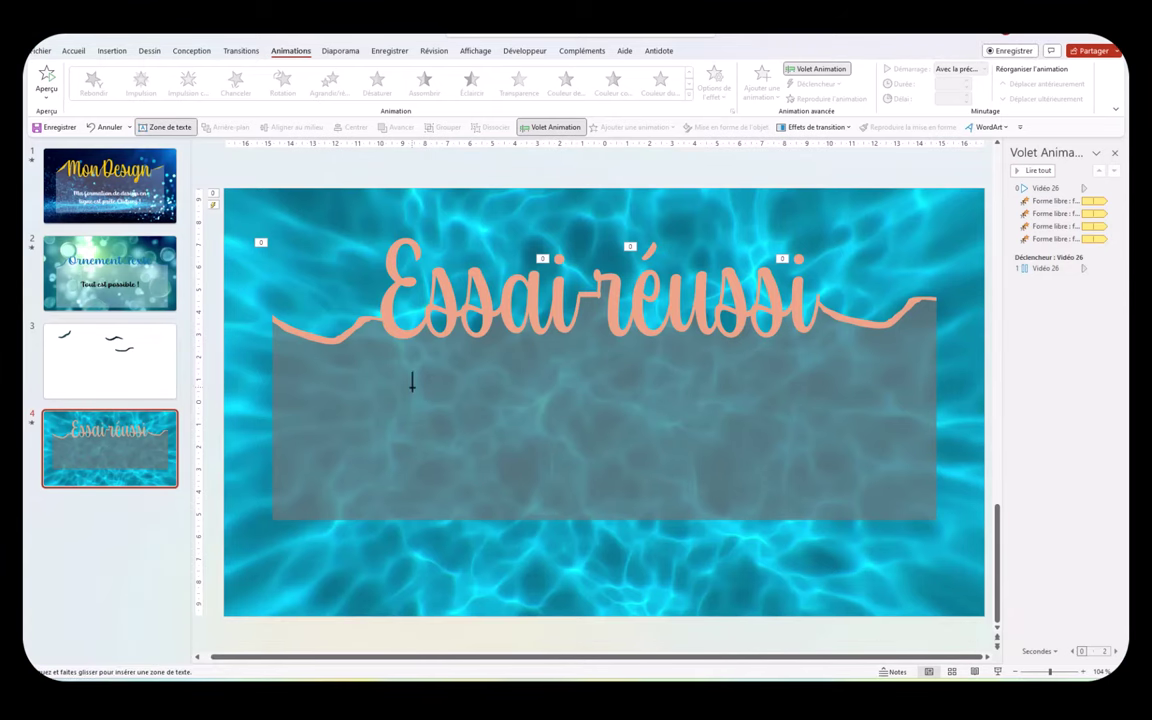
left_click_drag(411, 381, 815, 400)
type("C'est Gagné !")
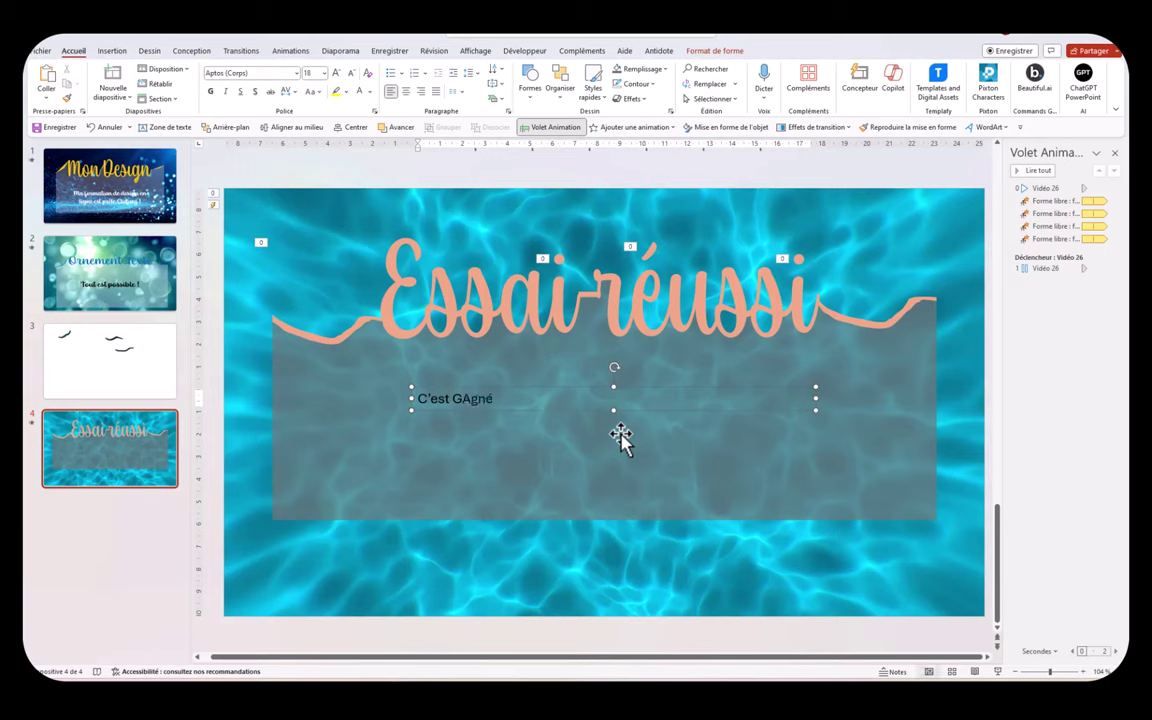
Enlarge the 'C'est Gagné !' text to 66 pt
triple_click(451, 397)
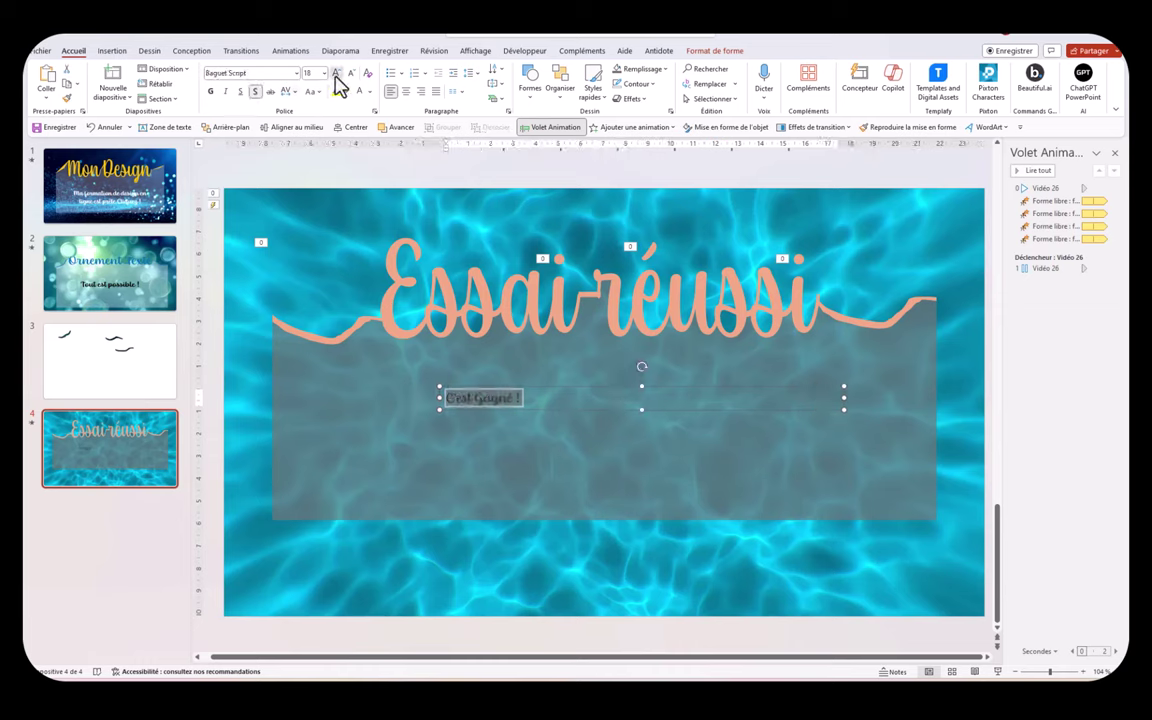
left_click(337, 75)
left_click(337, 75)
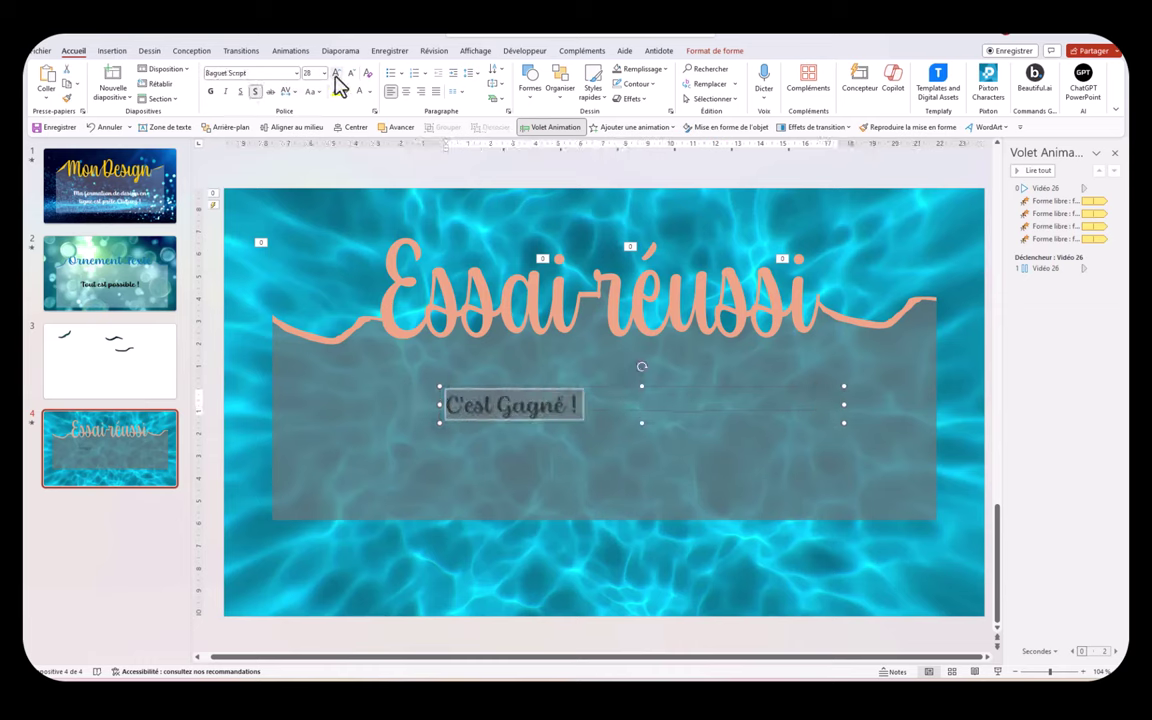
left_click(337, 75)
left_click(337, 75)
left_click(337, 75)
left_click(337, 75)
left_click(337, 75)
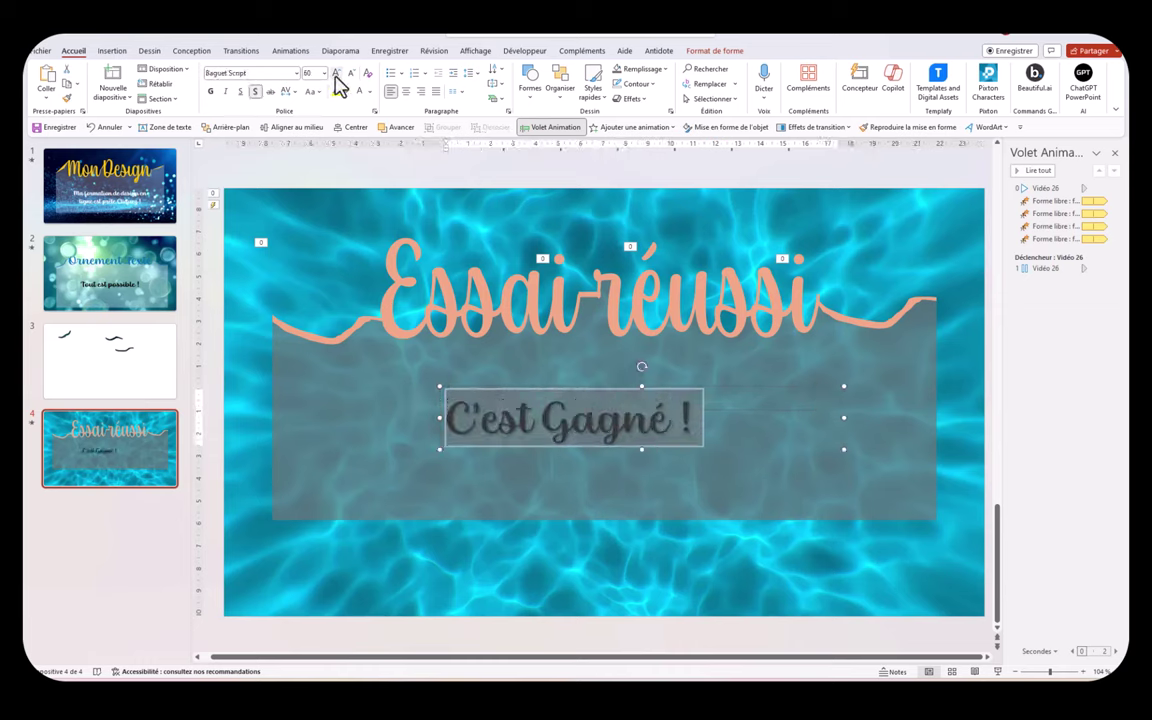
left_click(337, 75)
Centre the text on the slide, make it white, and move it just under the title
left_click(406, 92)
left_click(358, 127)
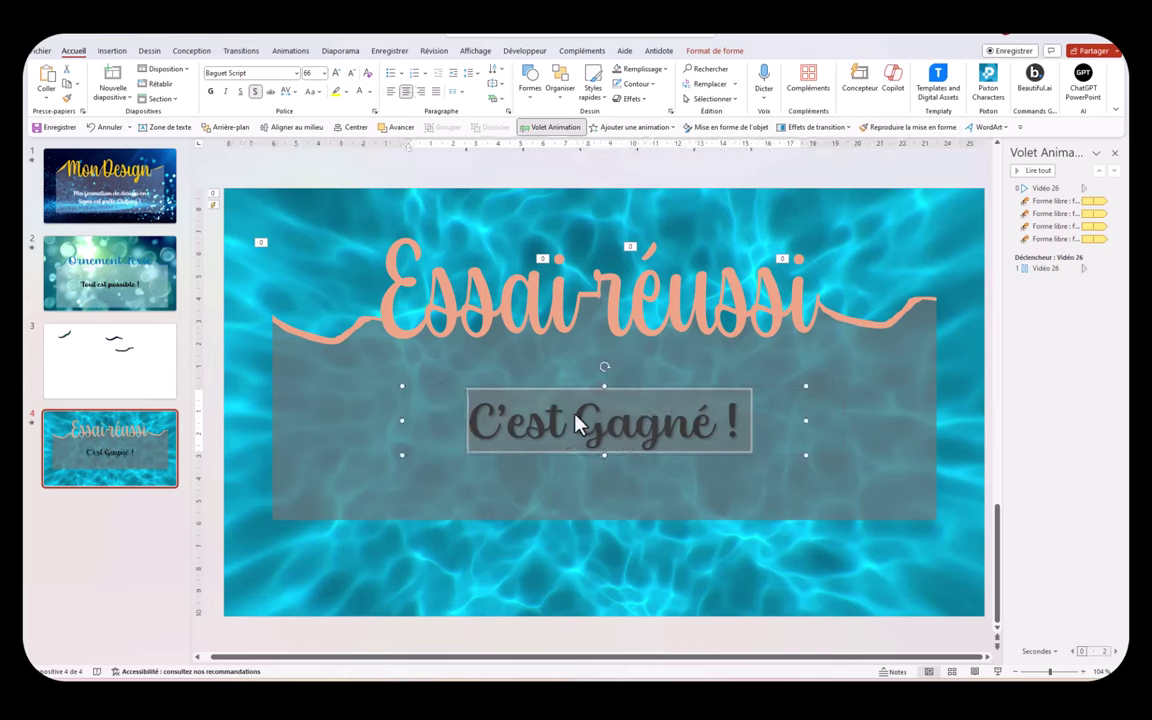
left_click(359, 96)
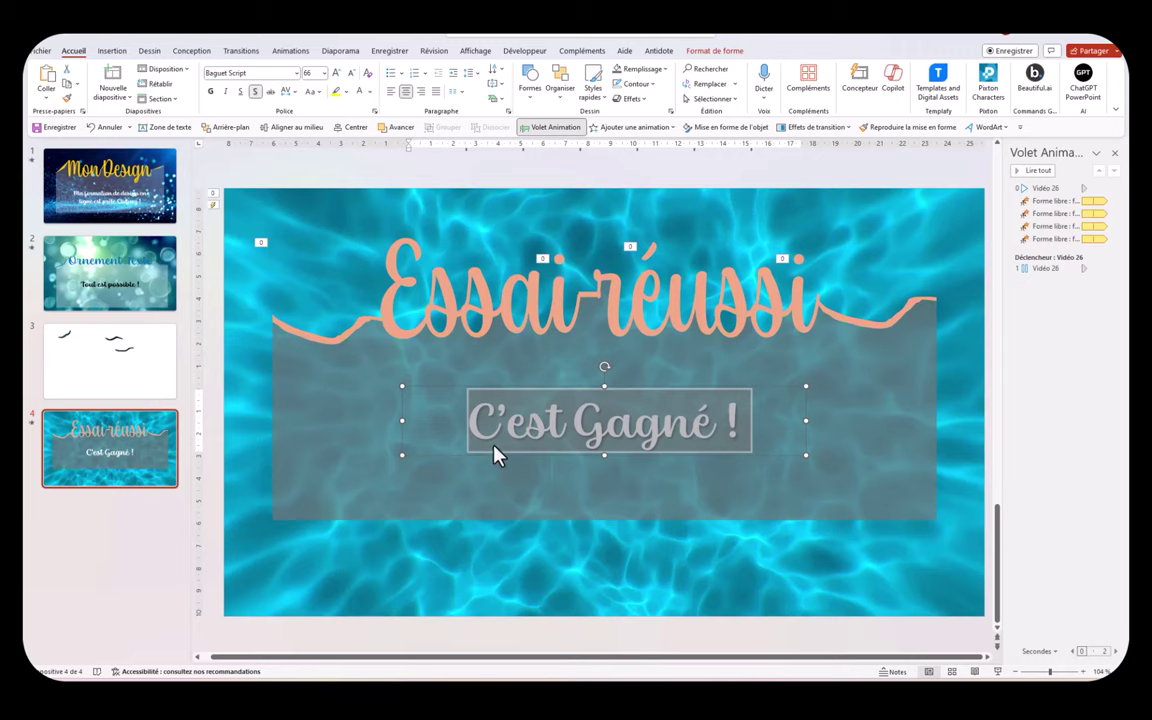
left_click(596, 384)
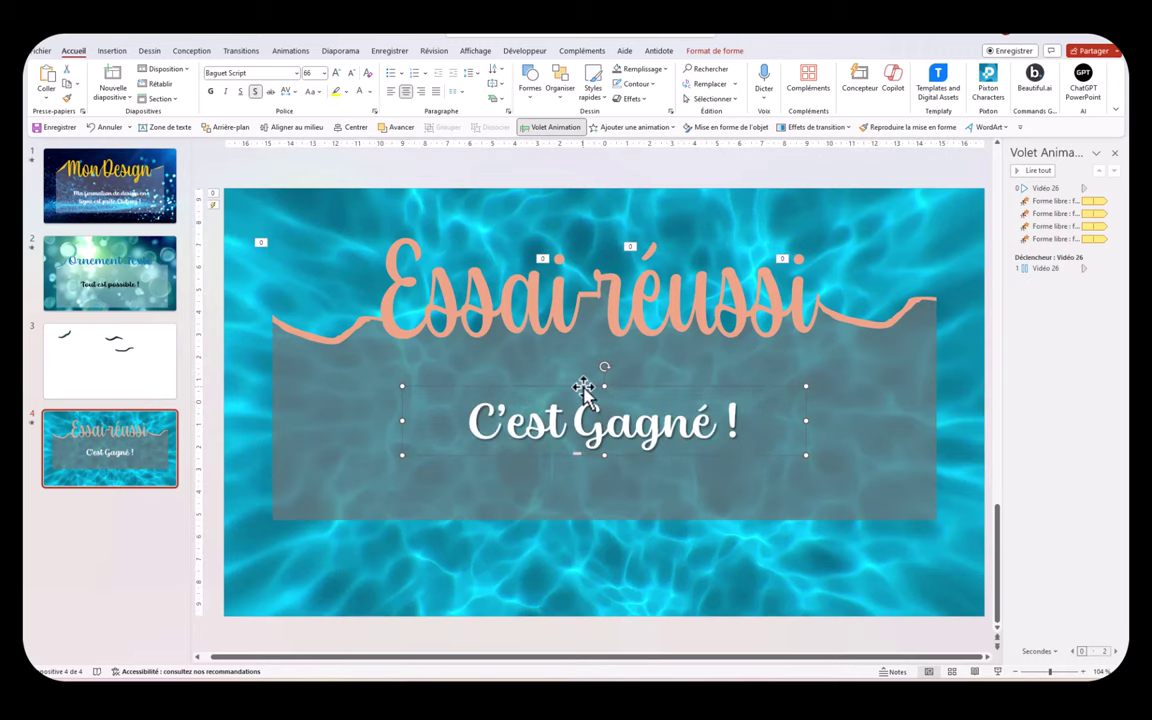
left_click_drag(583, 387, 579, 376)
left_click(640, 415)
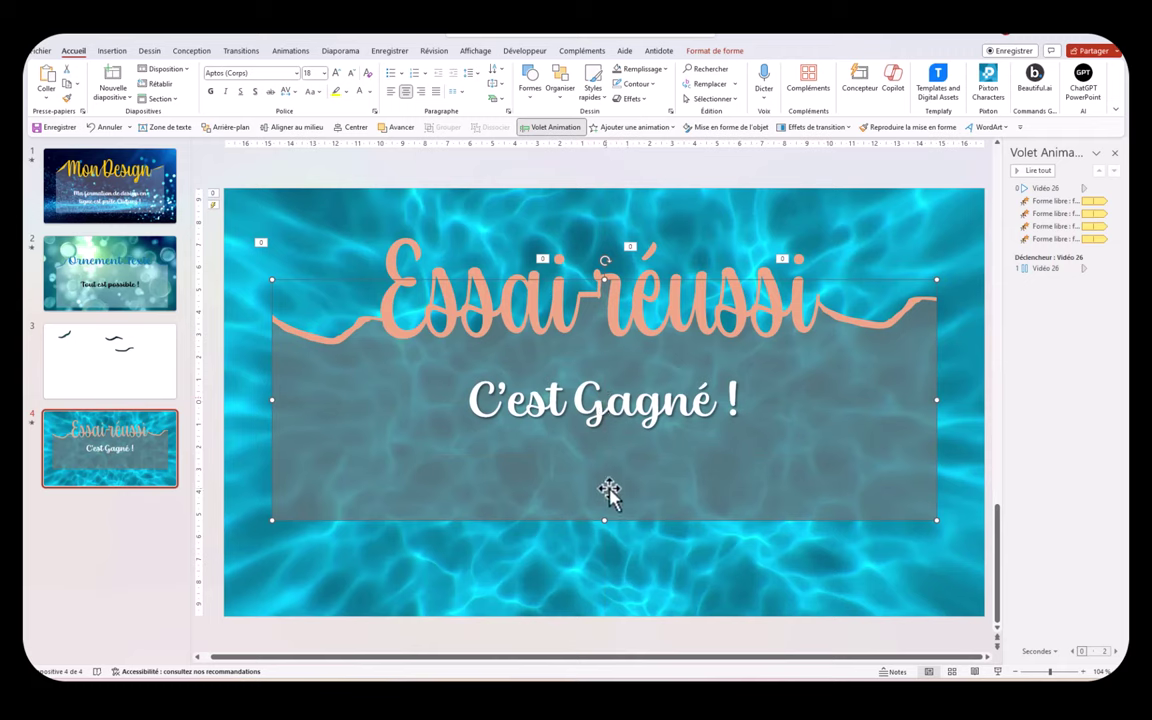
left_click(119, 54)
Insert the smiling sun sticker from the stock Stickers library, found by searching 'main'
left_click(131, 82)
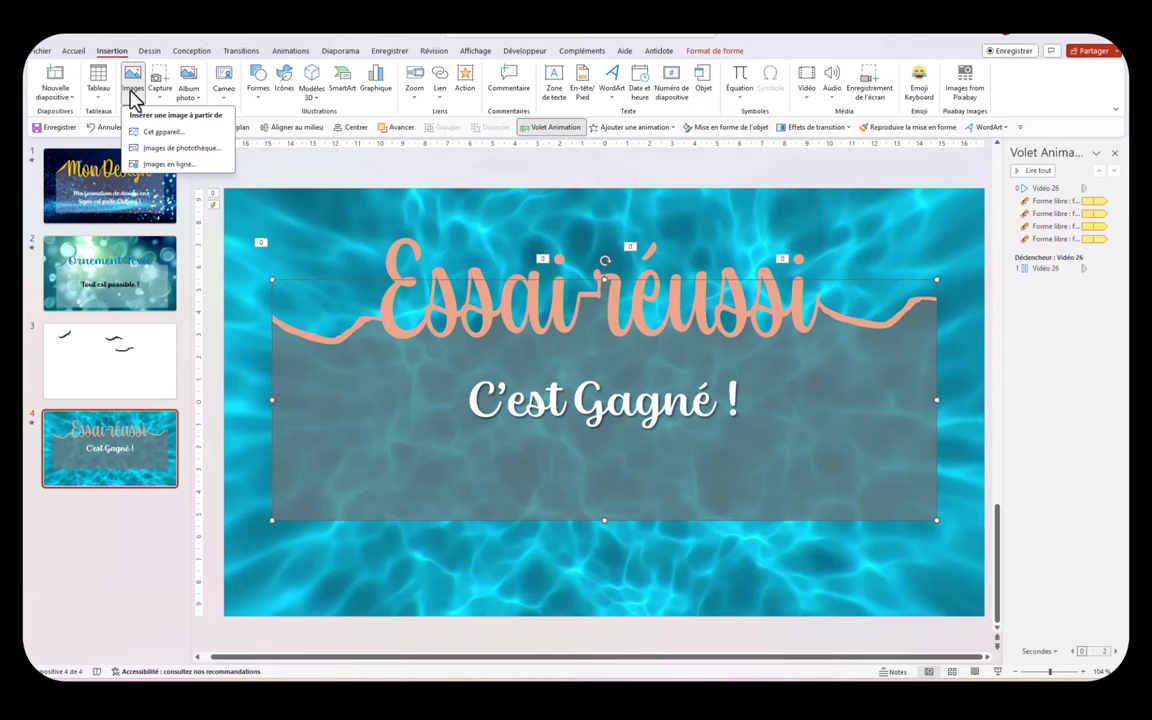
left_click(189, 150)
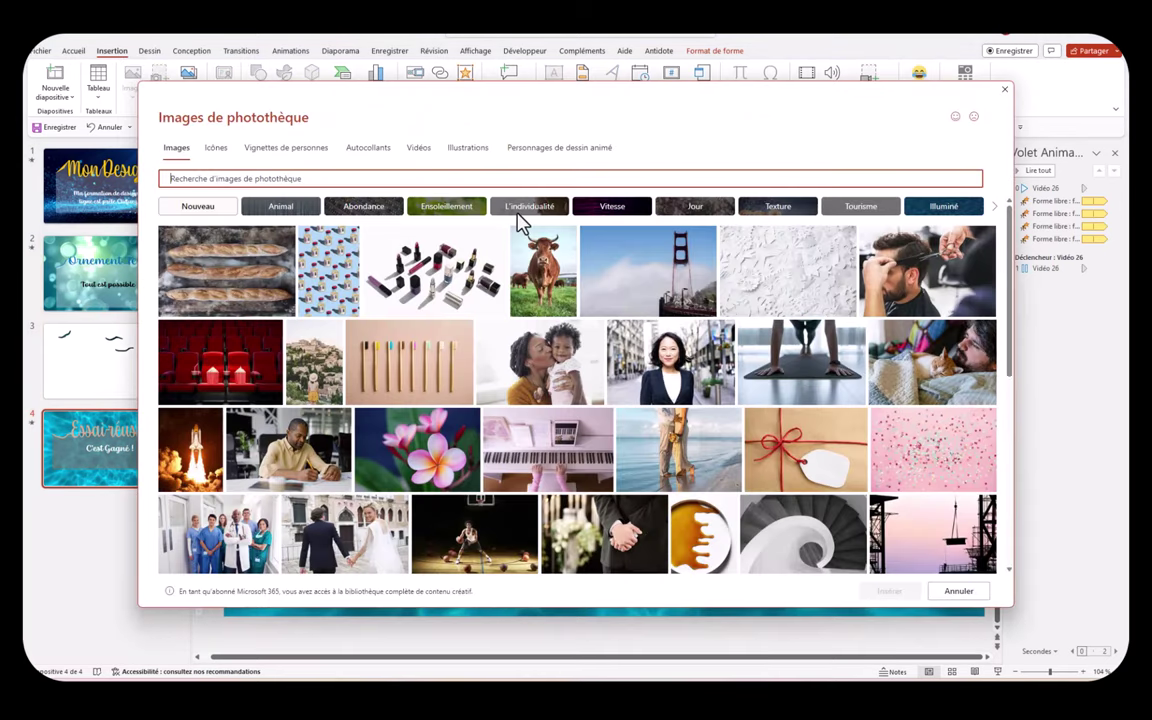
left_click(368, 148)
left_click(208, 179)
type("main")
key("Return")
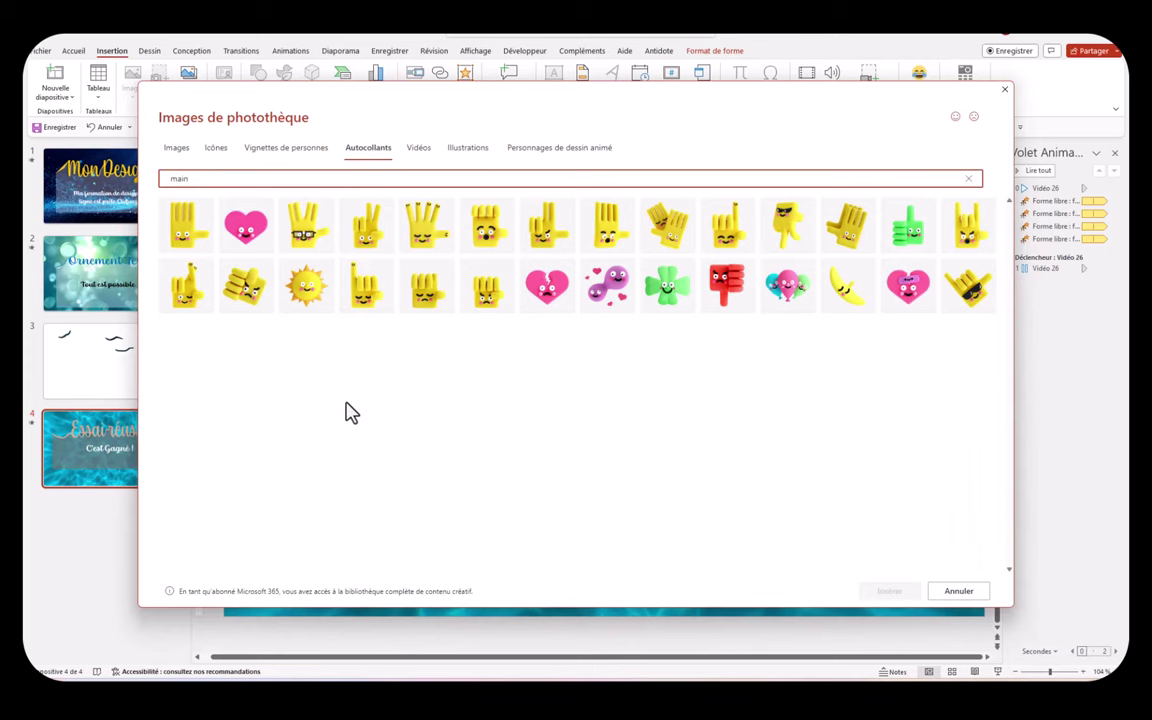
left_click(305, 290)
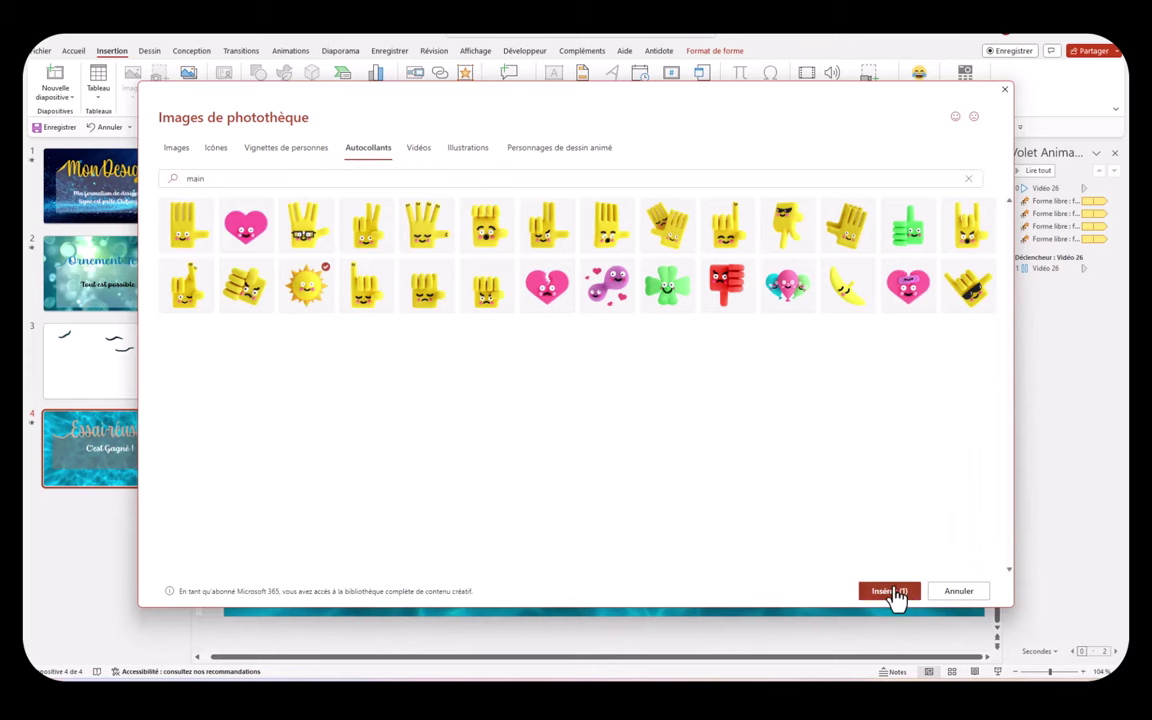
left_click(889, 591)
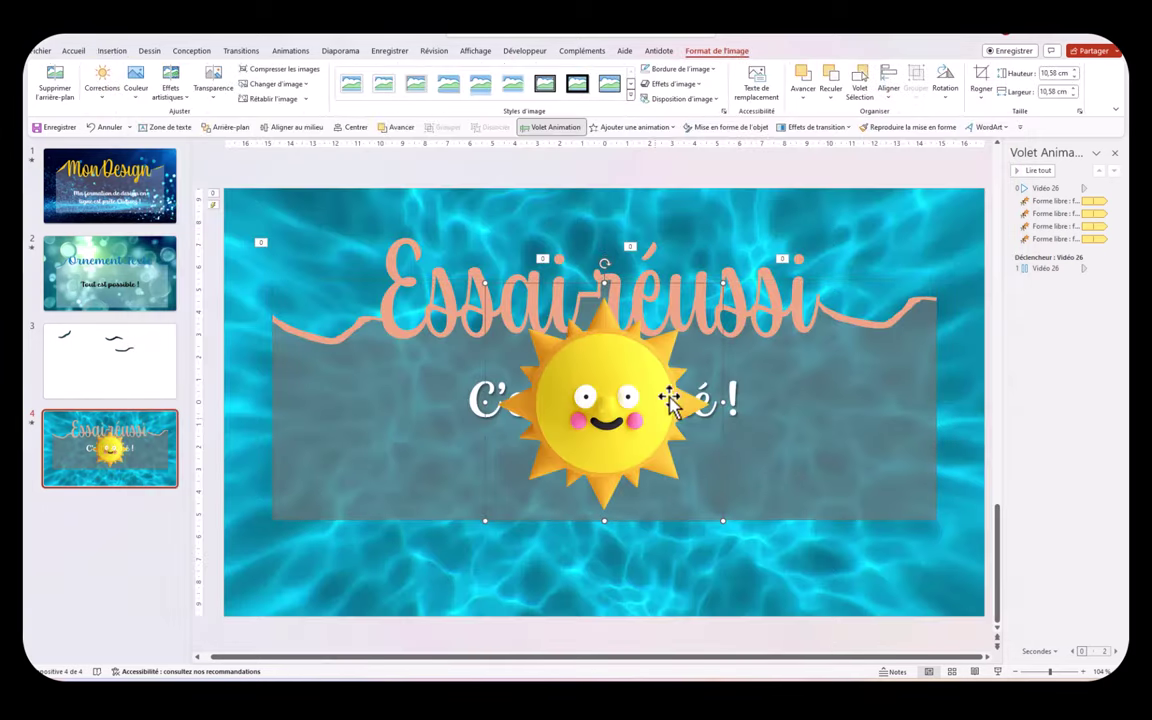
Shrink the sun to about 6.45 cm, place it below the text, and nudge the text up
left_click_drag(719, 287, 629, 376)
left_click_drag(580, 470, 619, 525)
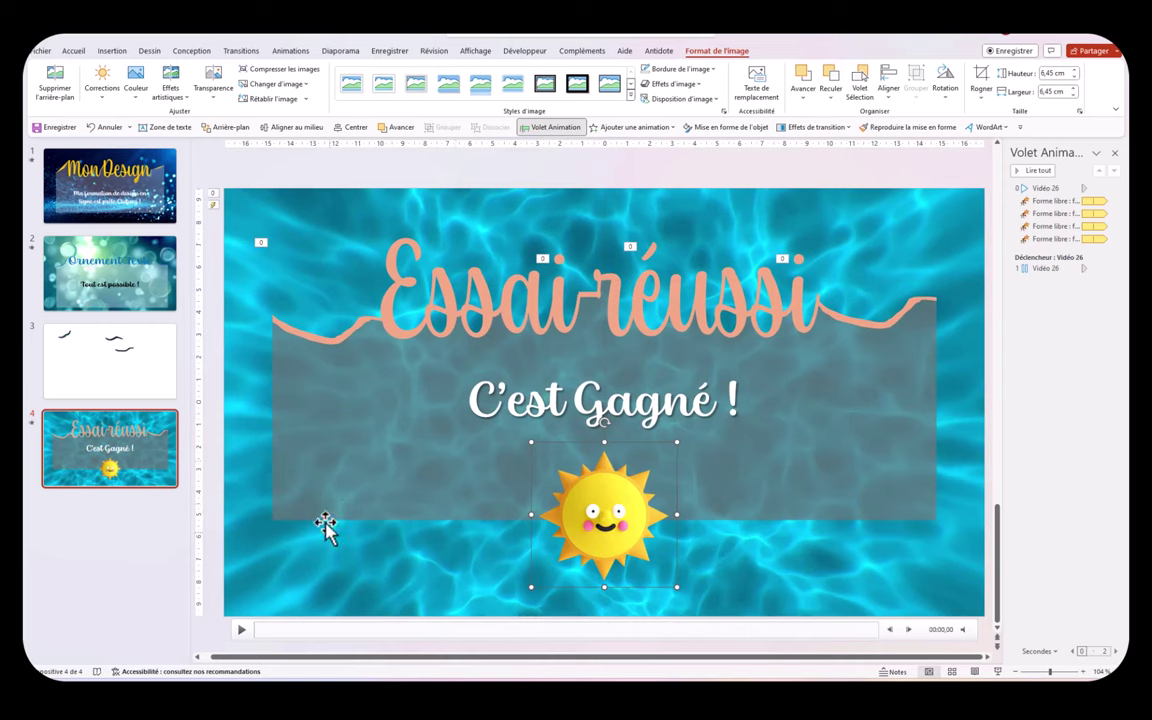
left_click(592, 363)
left_click_drag(592, 363, 591, 359)
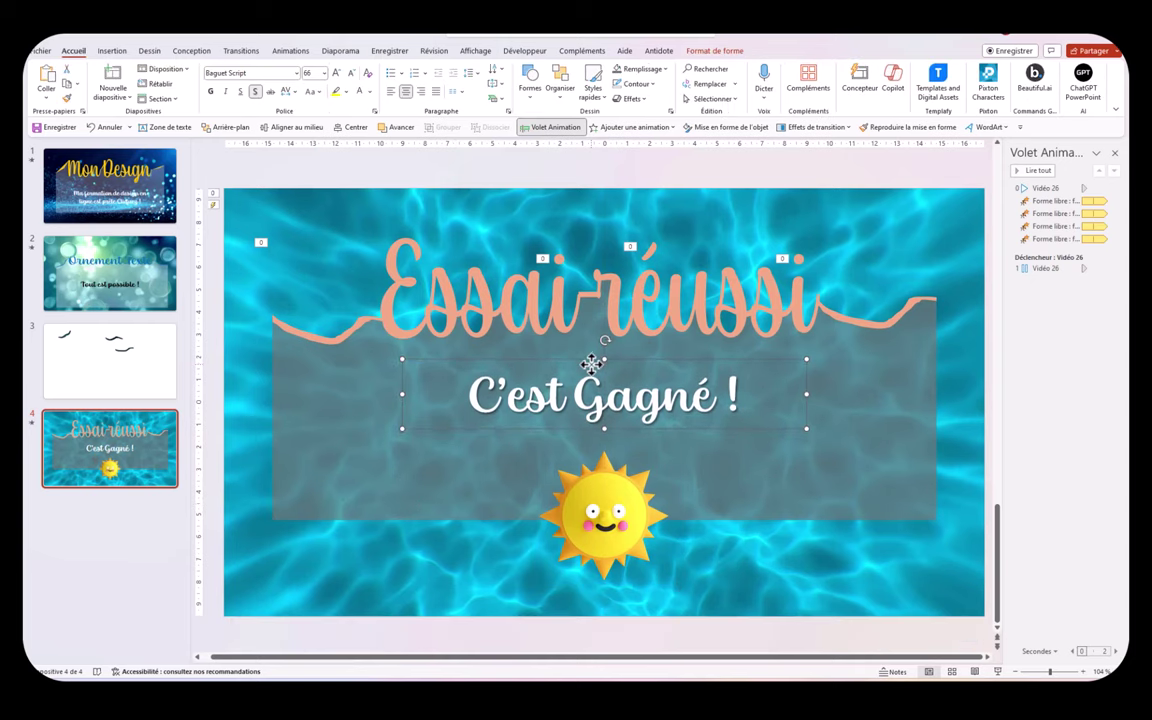
Give 'C'est Gagné !' an Entrée brusque entrance starting with the previous, delayed to about 3.7 s
left_click(290, 51)
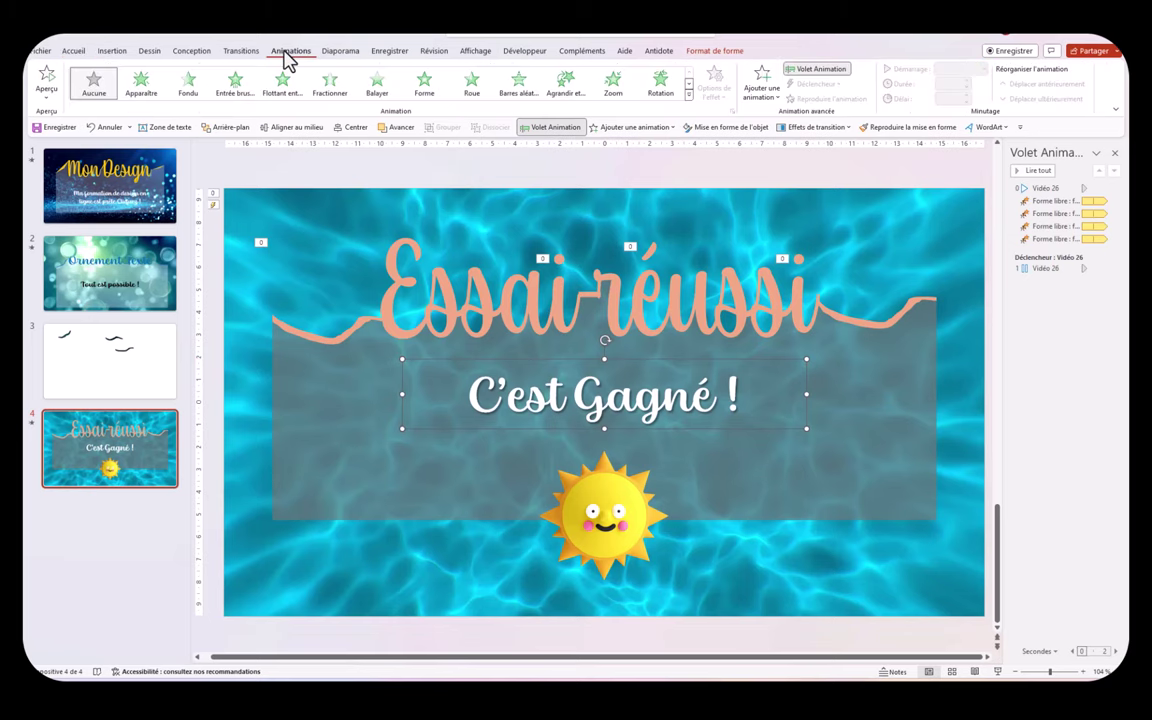
left_click(236, 84)
left_click(1113, 252)
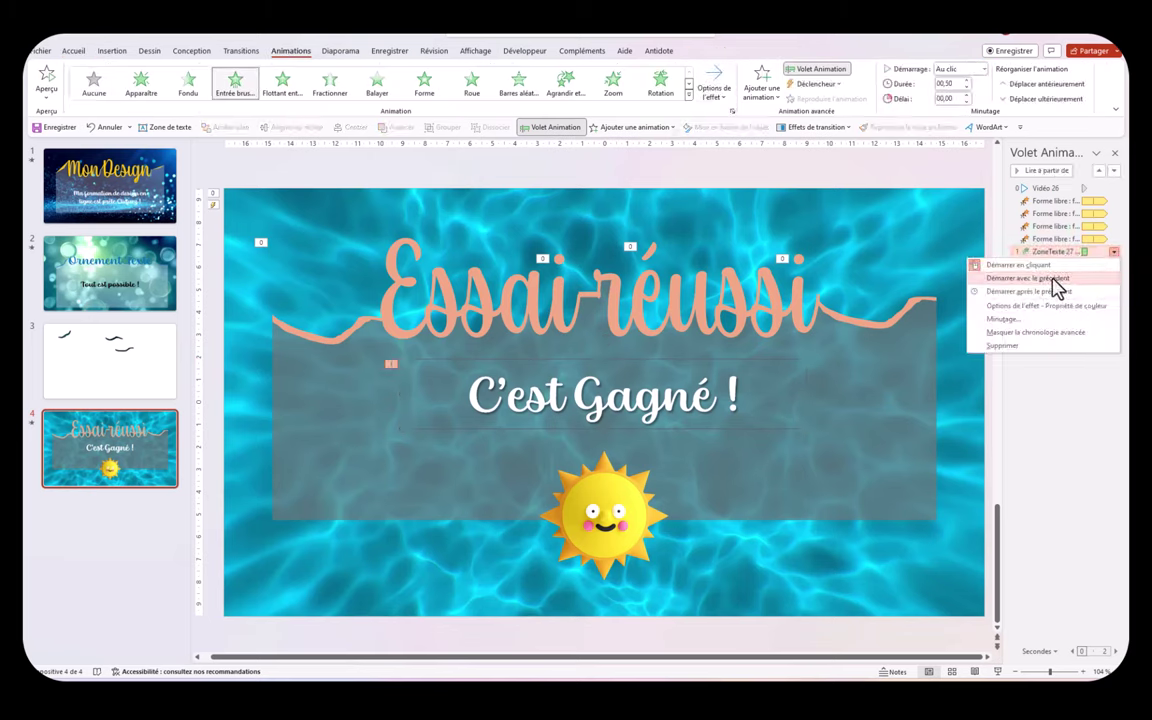
left_click(1052, 280)
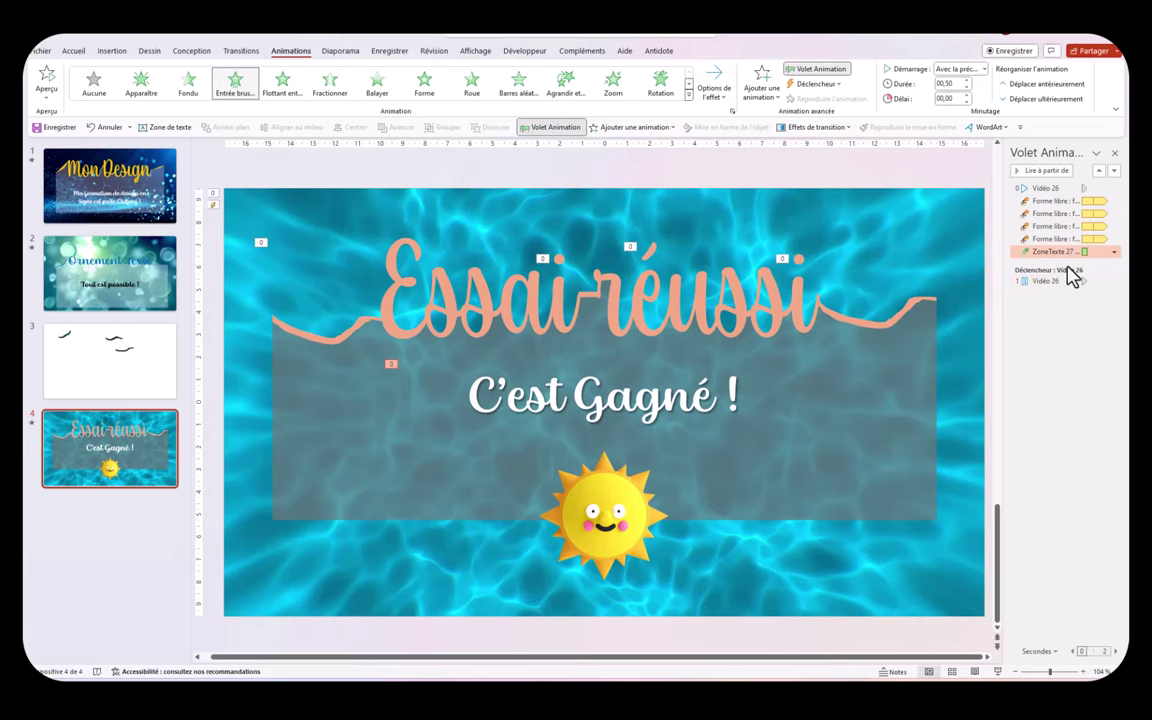
left_click_drag(997, 322, 929, 330)
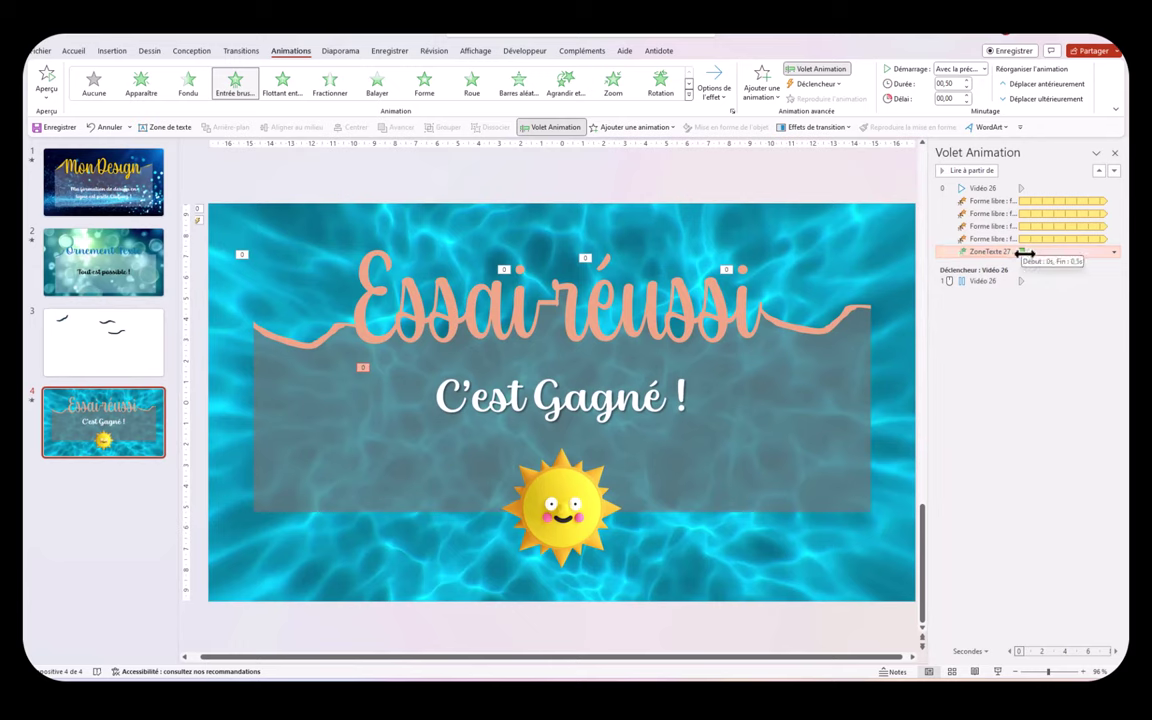
left_click_drag(1025, 253, 1058, 255)
left_click(1060, 300)
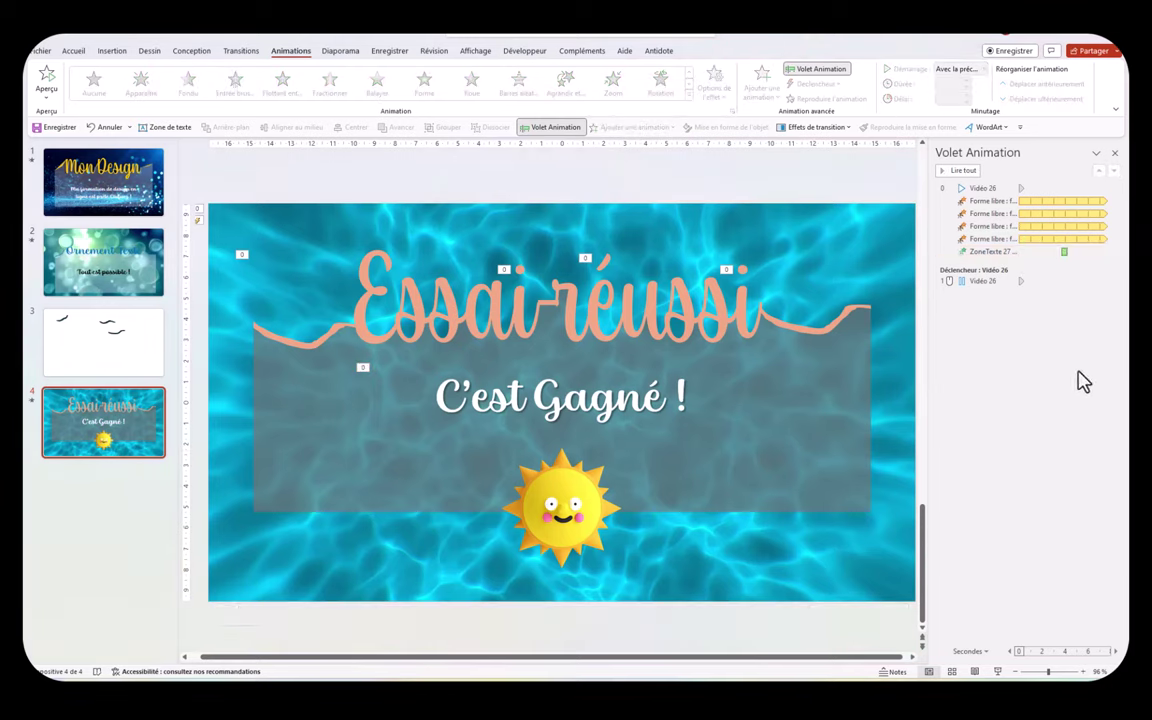
In the Entrée brusque effect options, set Animer le texte to Tout simultanément
right_click(1068, 255)
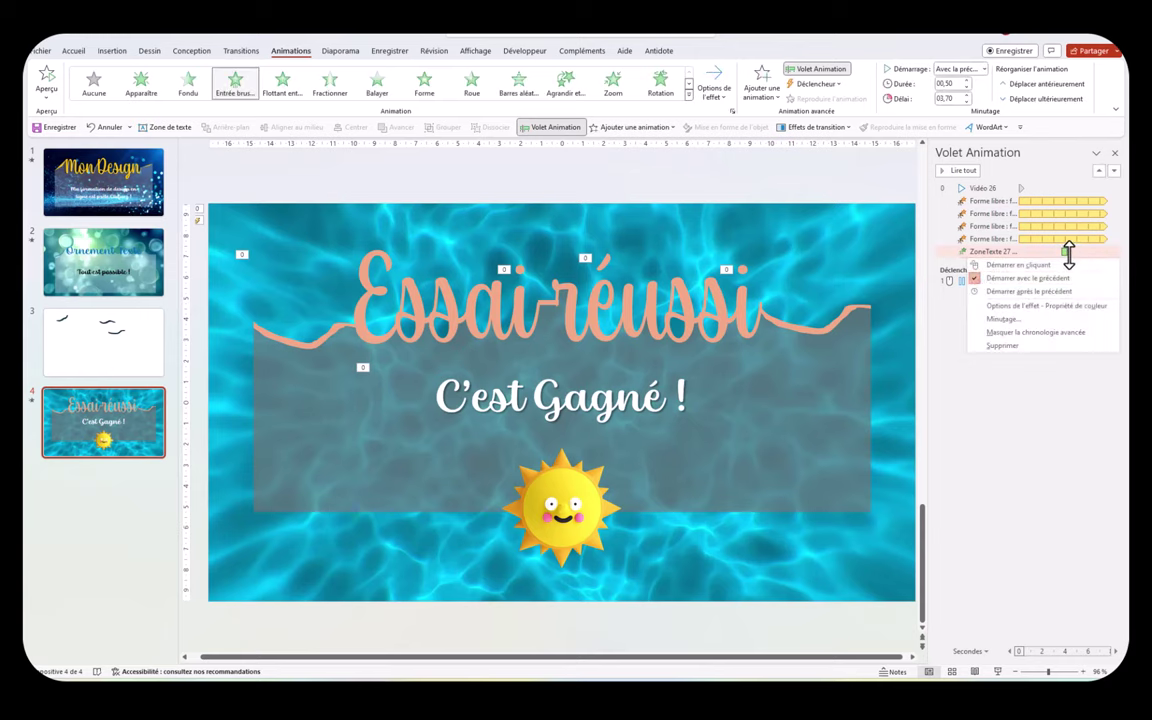
left_click(1085, 313)
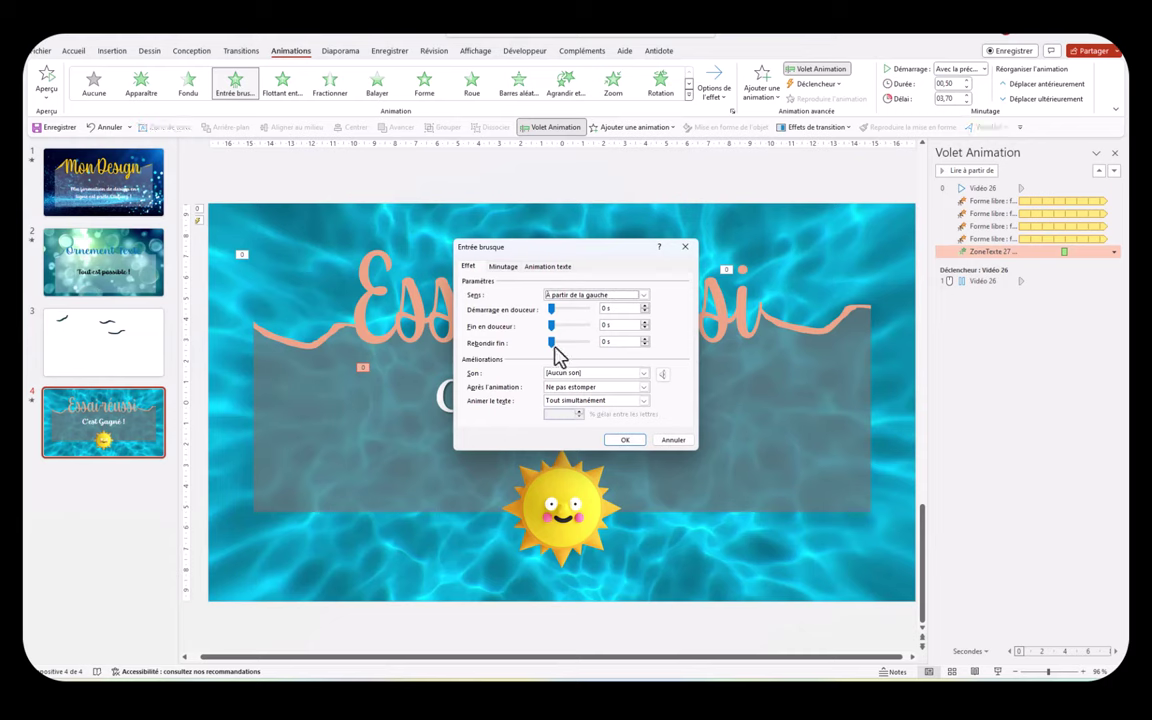
left_click(503, 268)
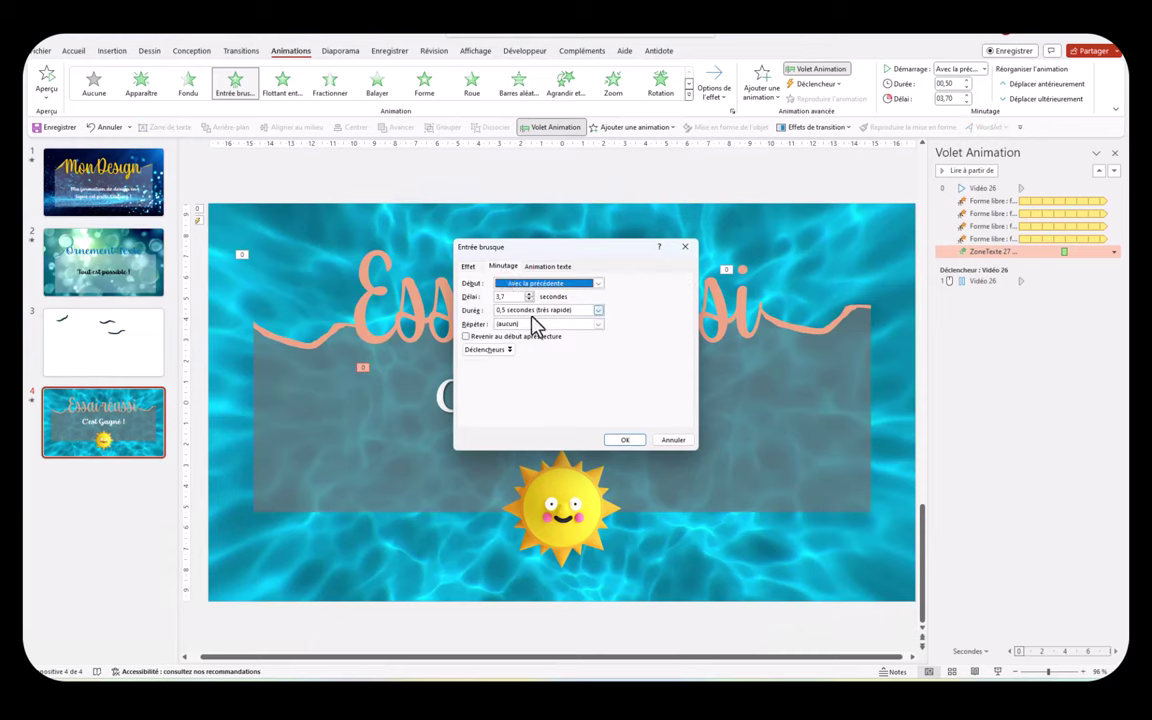
left_click(468, 266)
left_click(593, 400)
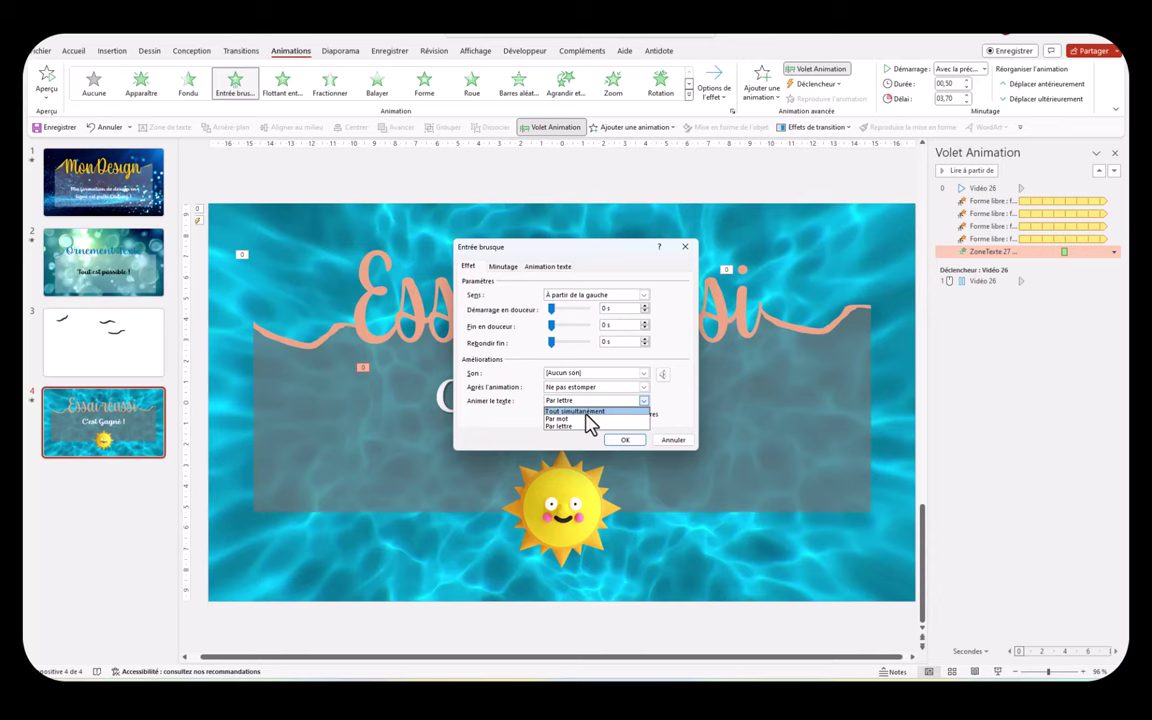
left_click(587, 412)
left_click(622, 440)
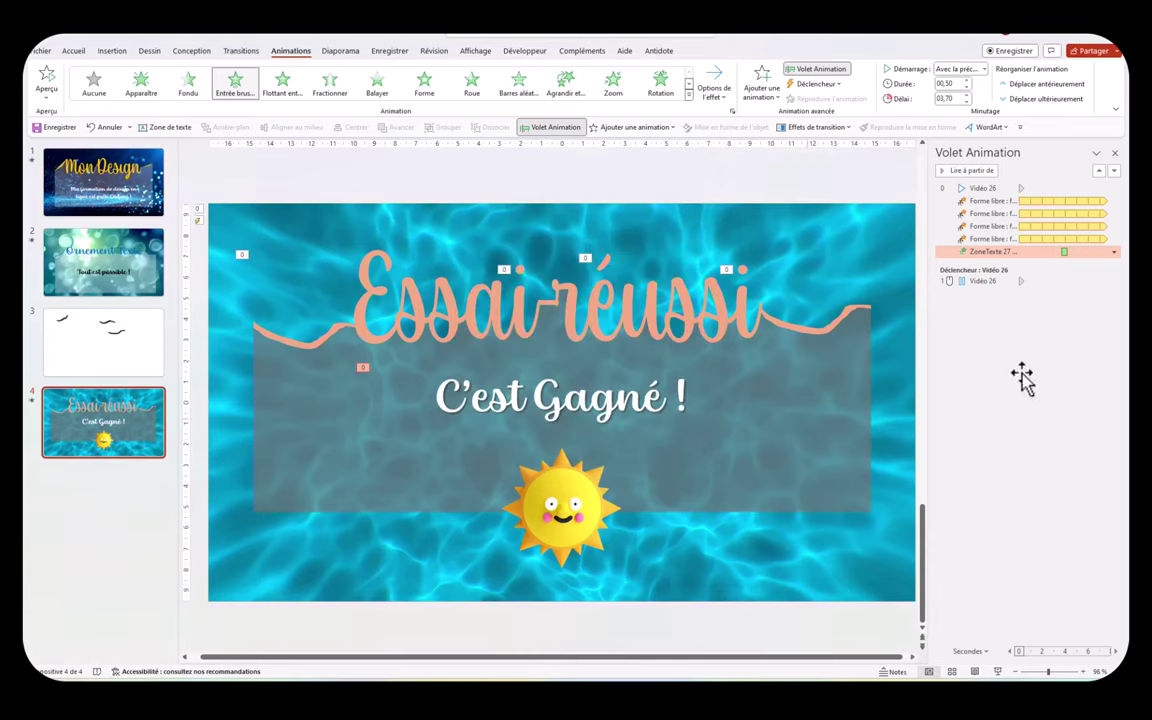
Add a Rotation animation to the sun starting with the previous, shifted after the text's entrance
left_click(562, 505)
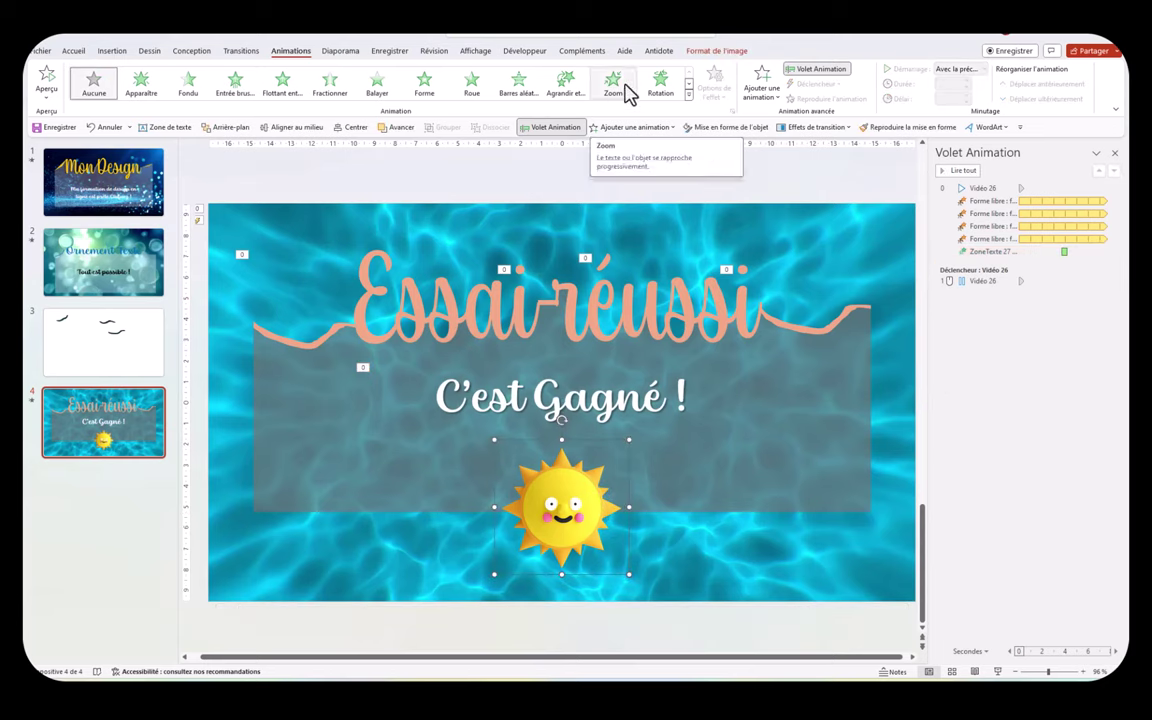
left_click(660, 86)
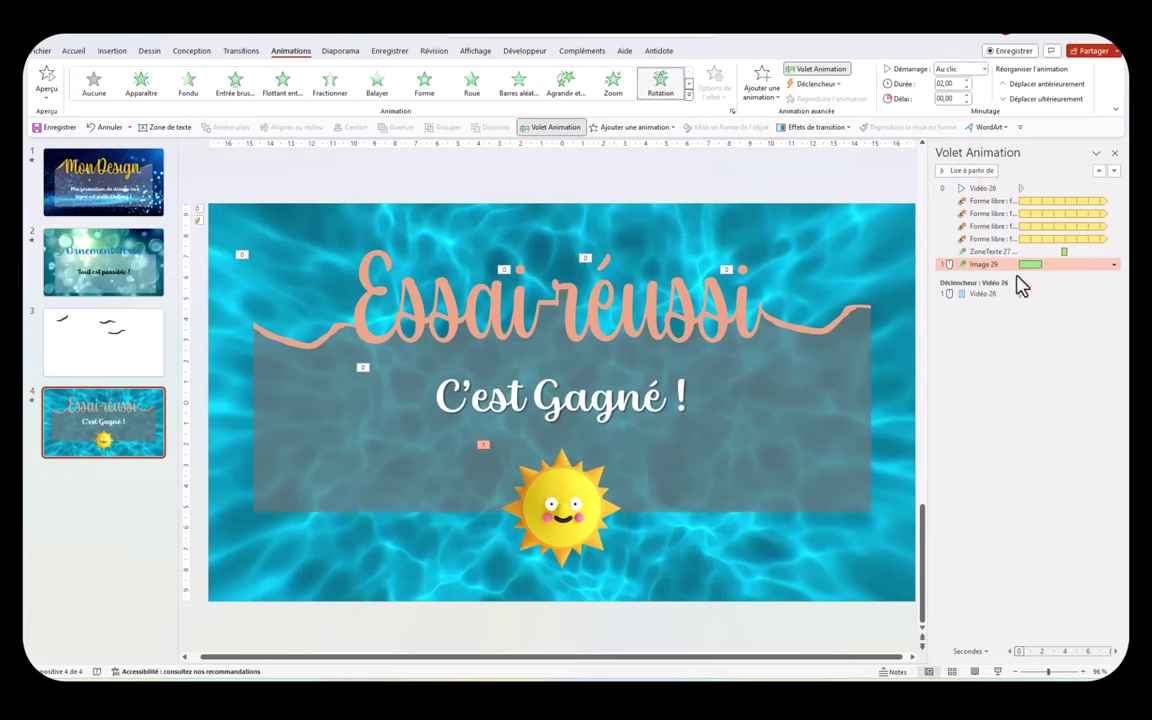
left_click(983, 69)
left_click(966, 97)
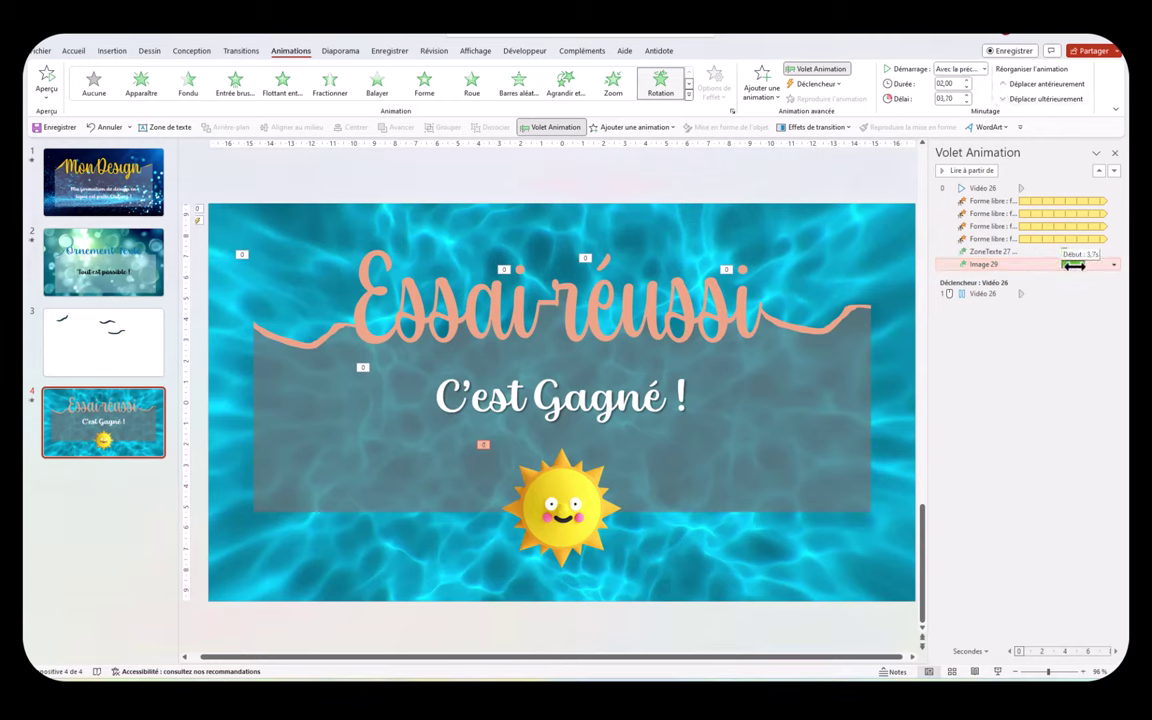
left_click_drag(1077, 265, 1089, 264)
left_click(1080, 352)
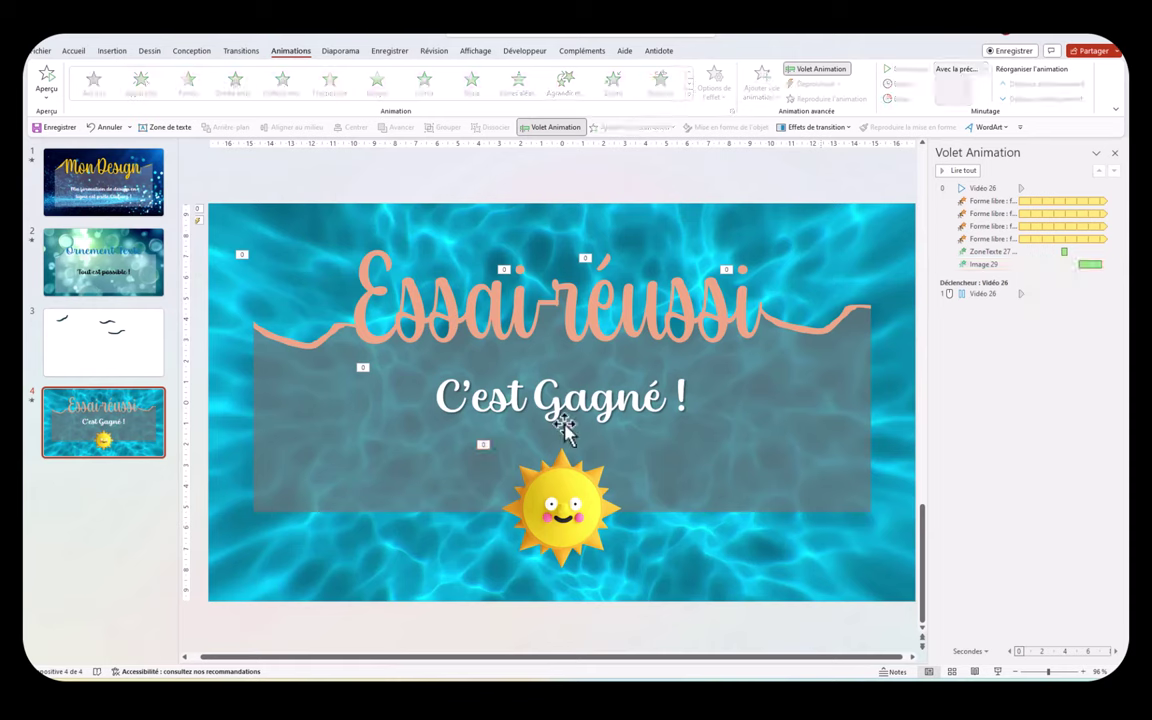
Open the start-option dropdown for Vidéo 26 in the Animation pane
left_click(343, 370)
left_click(1103, 188)
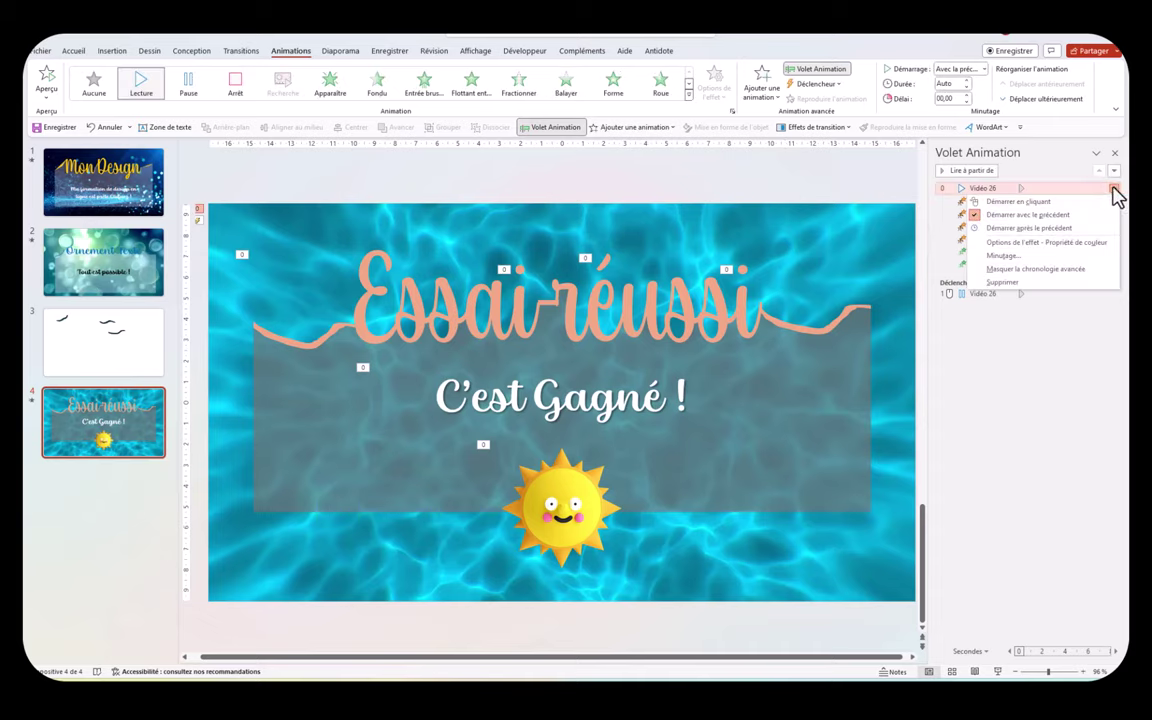
Set Vidéo 26 to start with the previous and play the slideshow from slide 4
left_click(1062, 218)
key("shift+F5")
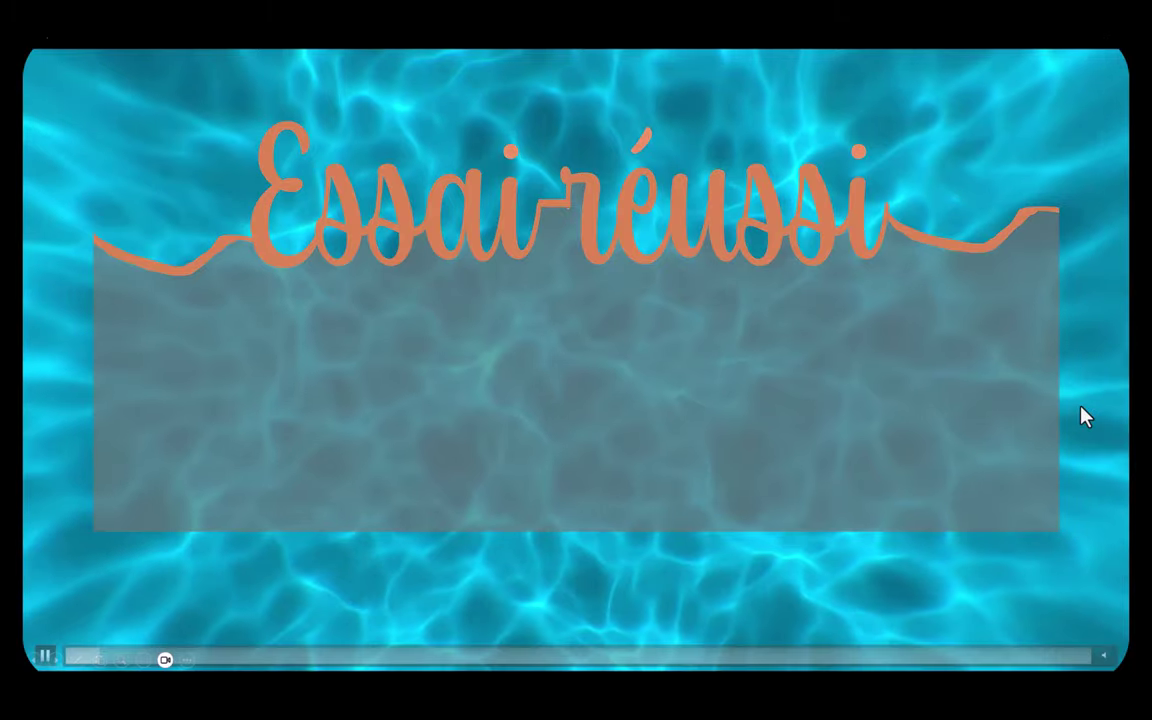